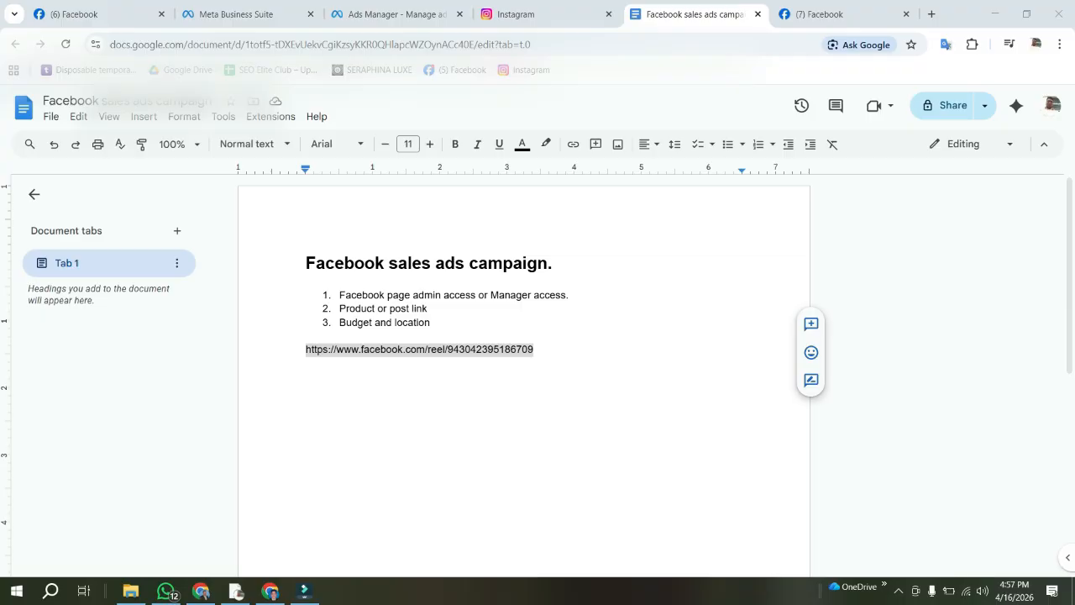
pyautogui.doubleClick(307, 336)
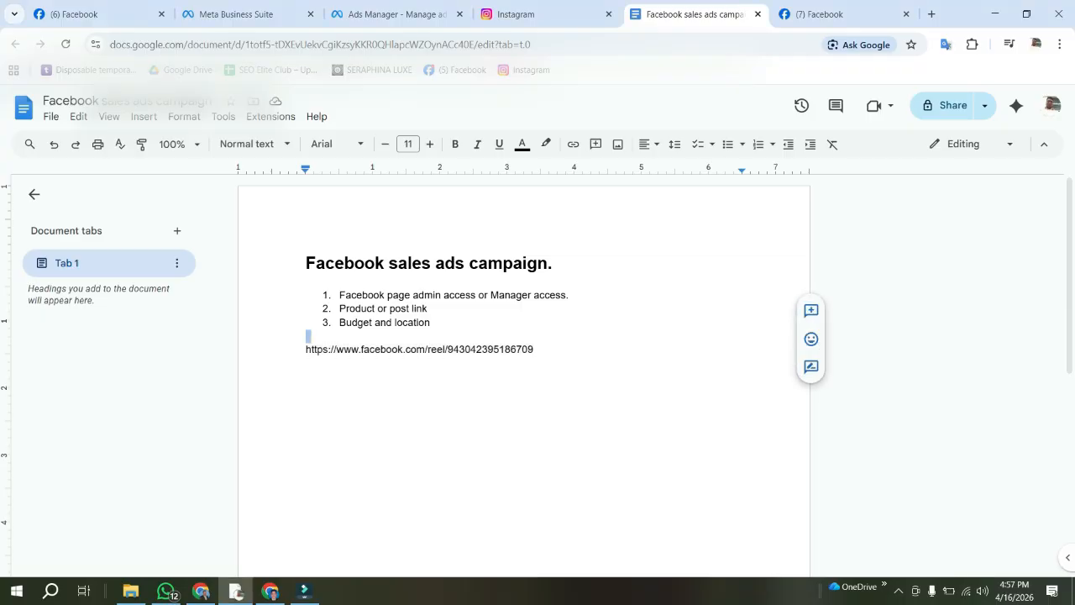
pyautogui.click(478, 349)
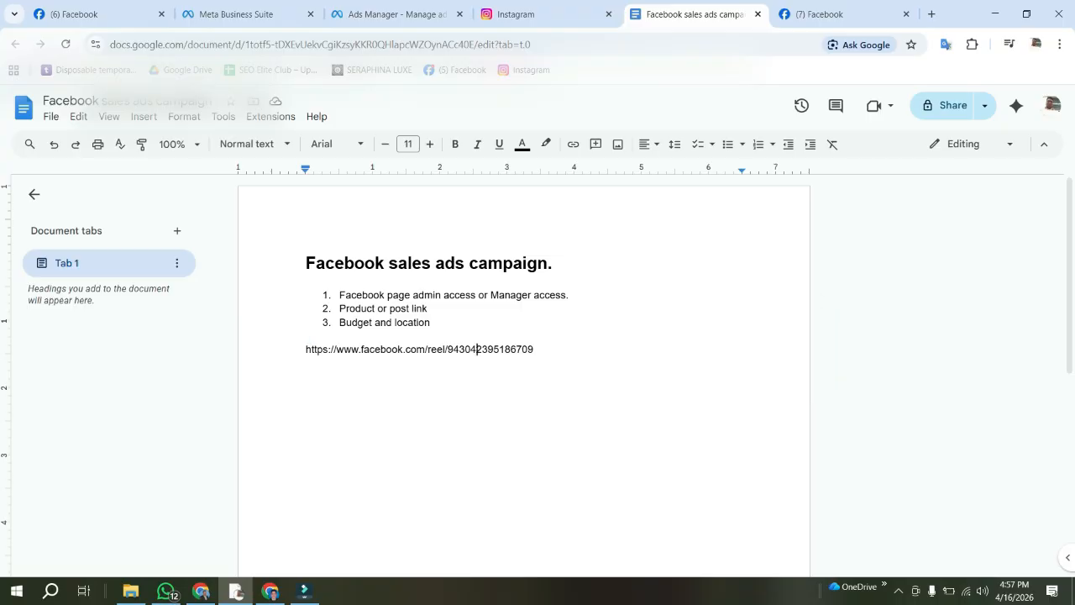
pyautogui.tripleClick(385, 323)
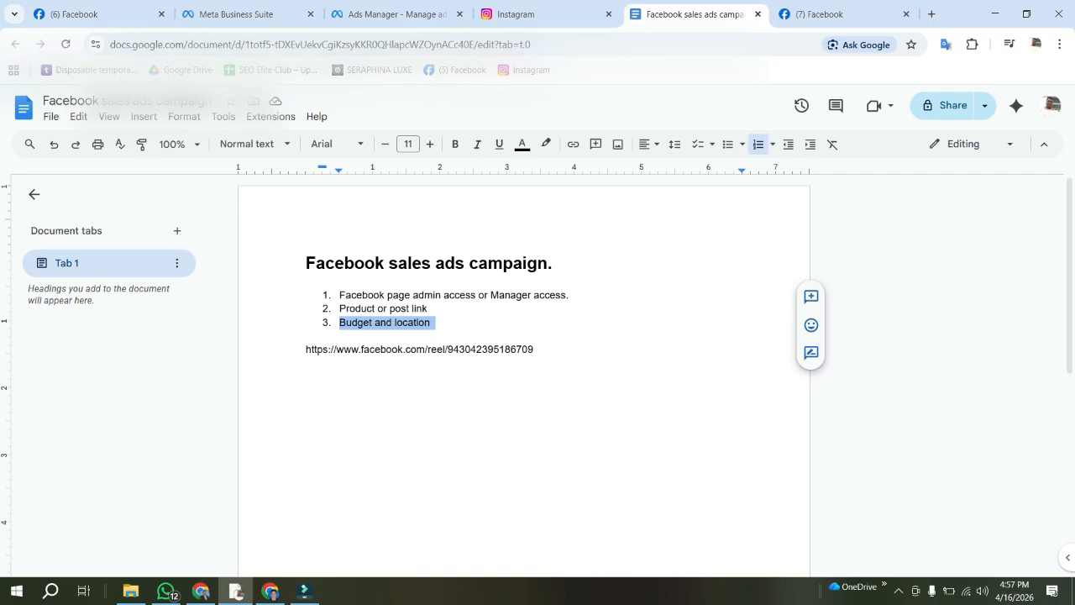
pyautogui.click(393, 350)
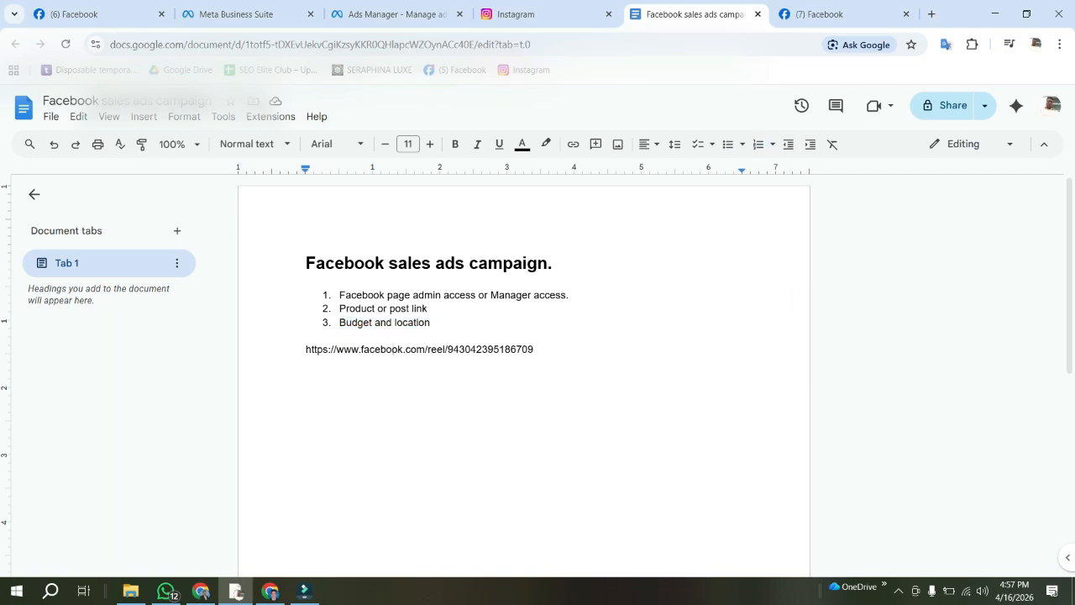
# - Switch to Ads Manager and create a new Auction campaign with the Sales objective
pyautogui.click(395, 14)
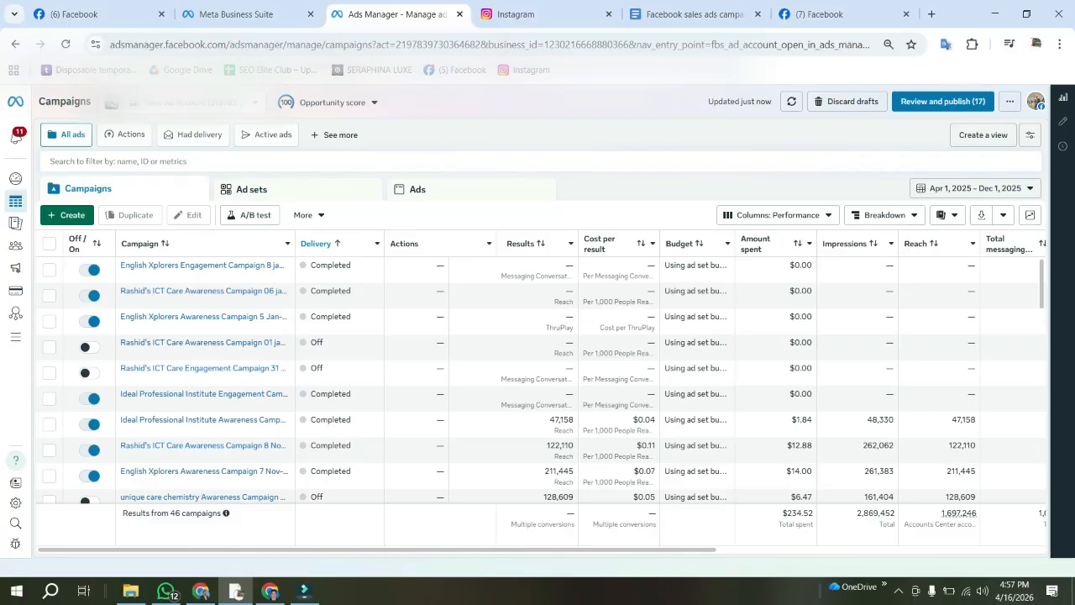
pyautogui.click(66, 215)
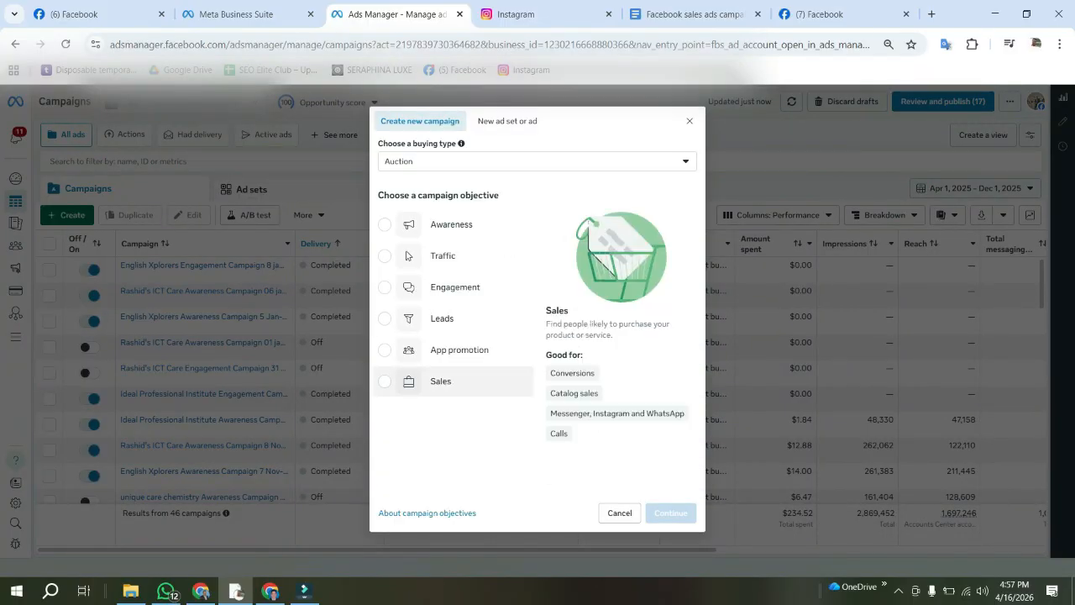
pyautogui.click(440, 381)
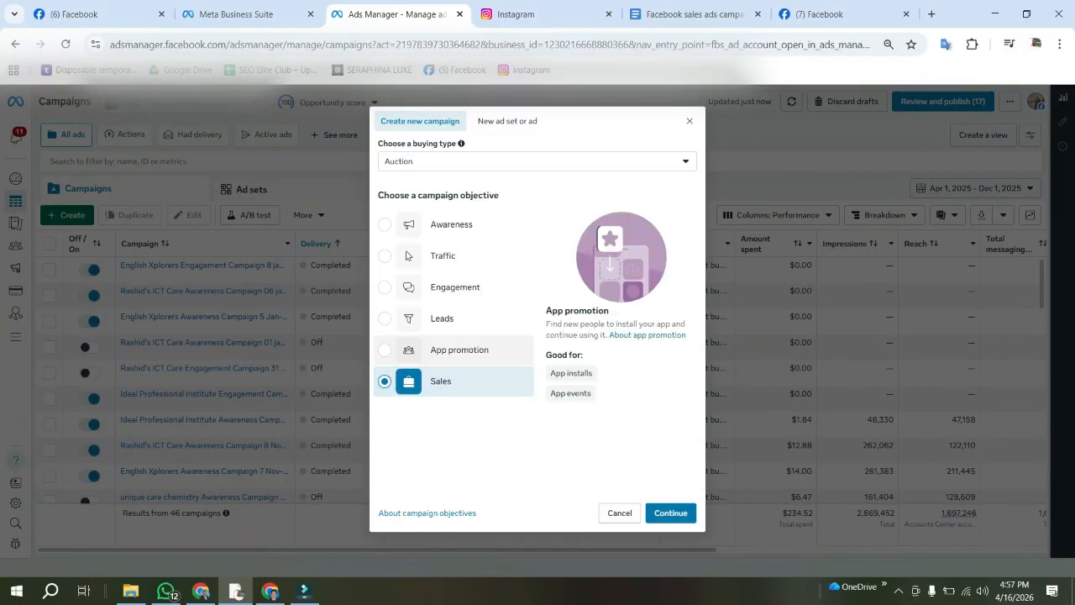
pyautogui.click(671, 513)
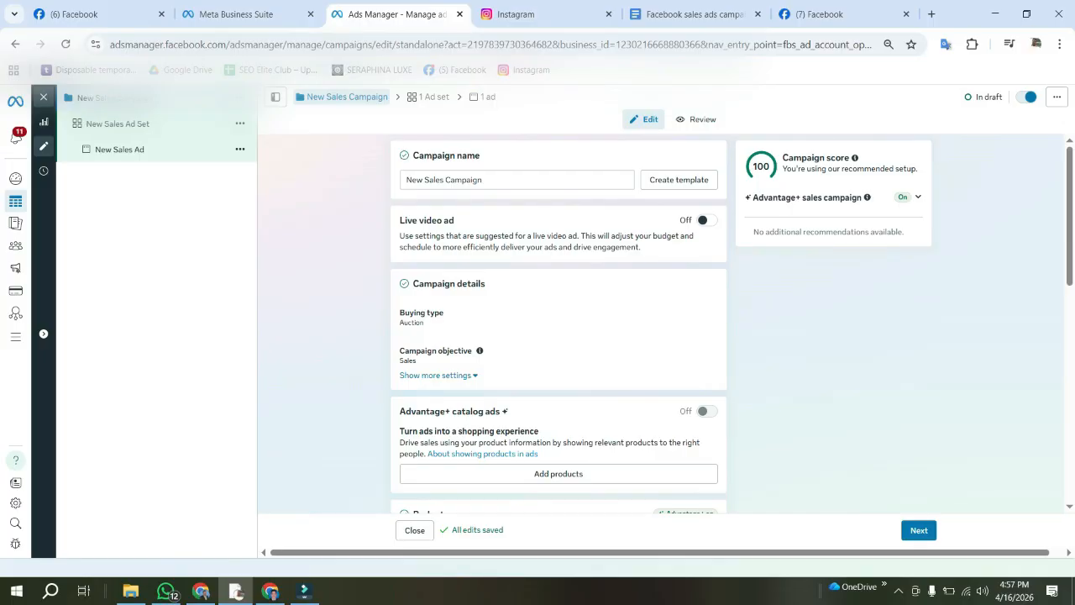
# - Replace the word "New" in the campaign name with "TechHut BD"
pyautogui.moveTo(414, 156); pyautogui.dragTo(481, 155)
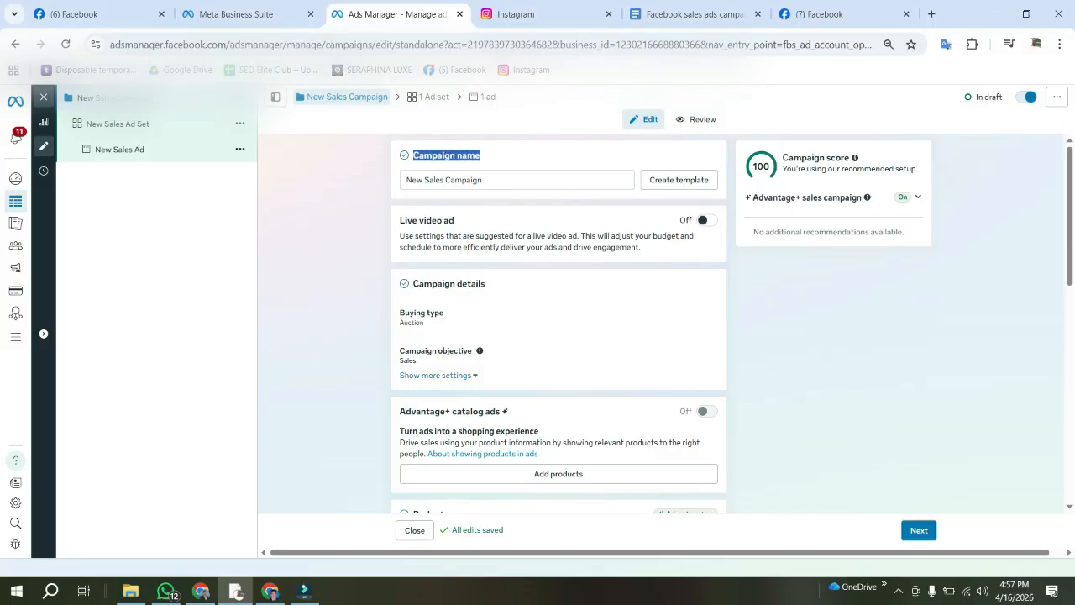
pyautogui.click(538, 157)
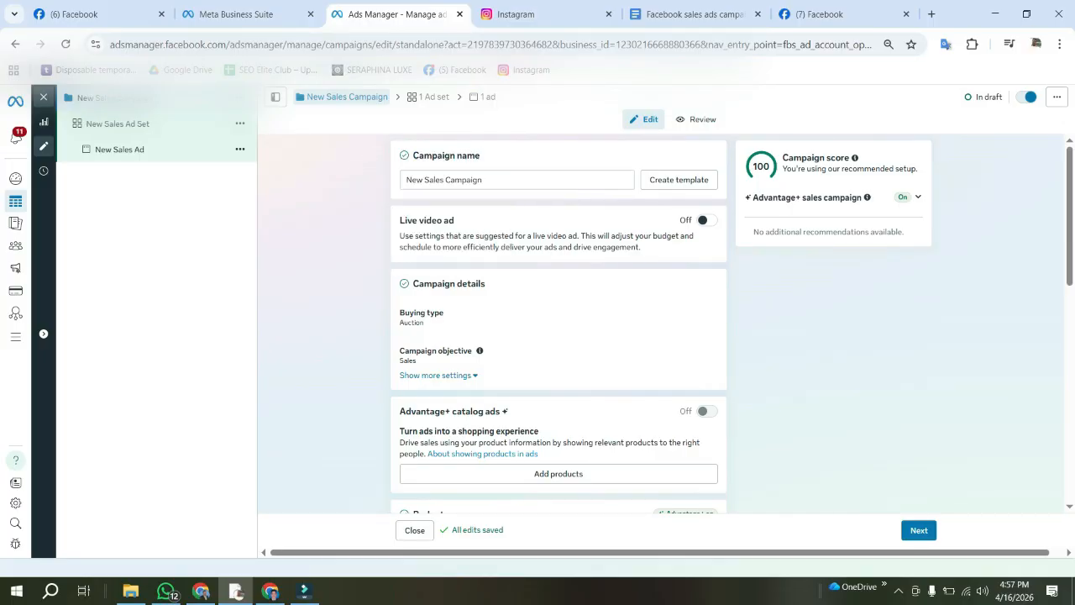
pyautogui.doubleClick(414, 180)
pyautogui.press('BackSpace')
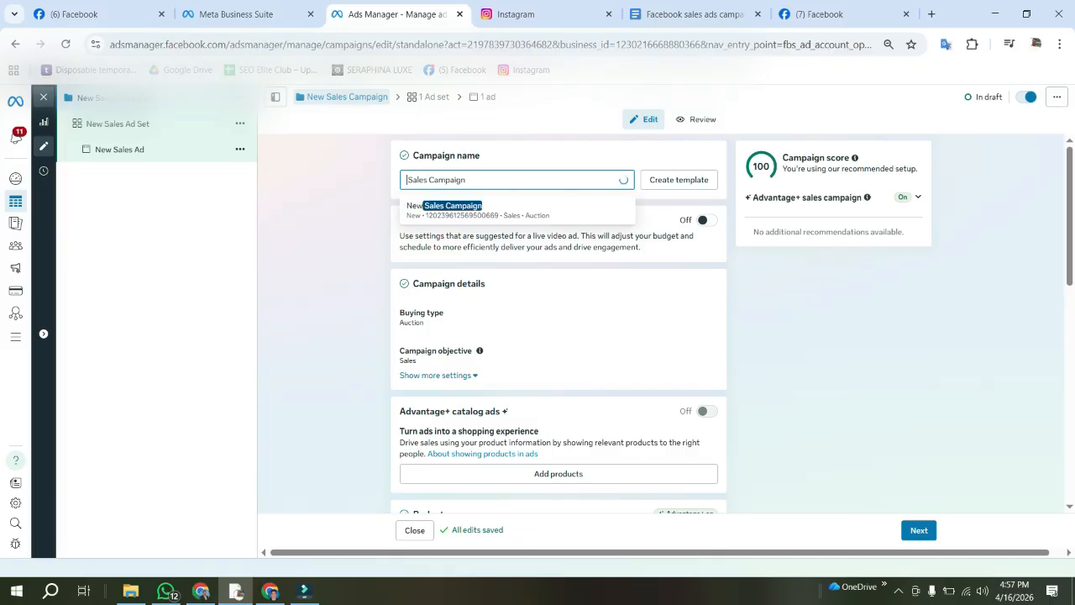
pyautogui.write('Te ')
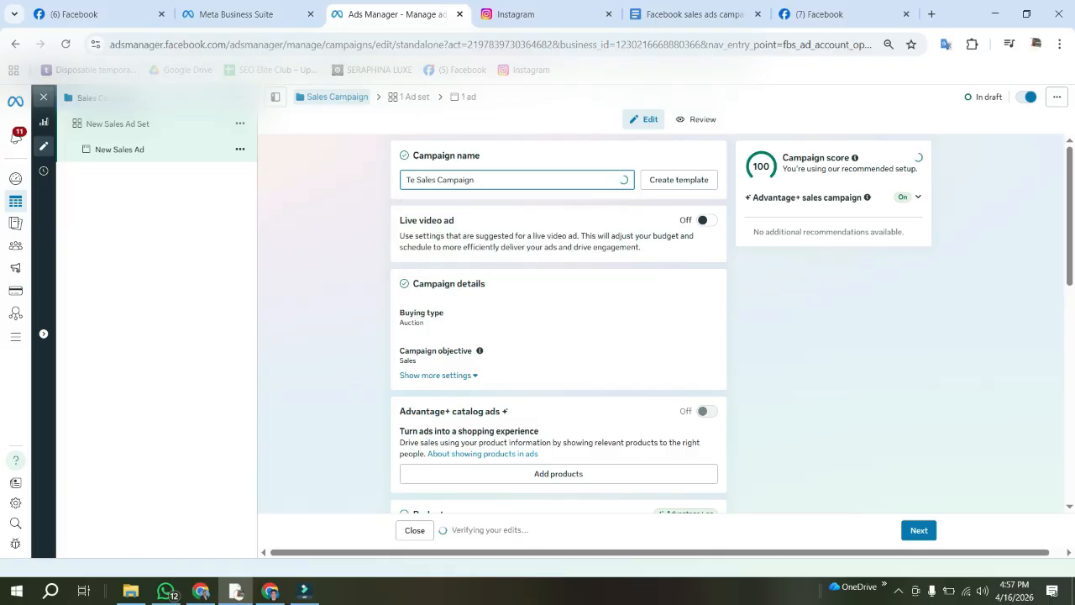
pyautogui.write('ch')
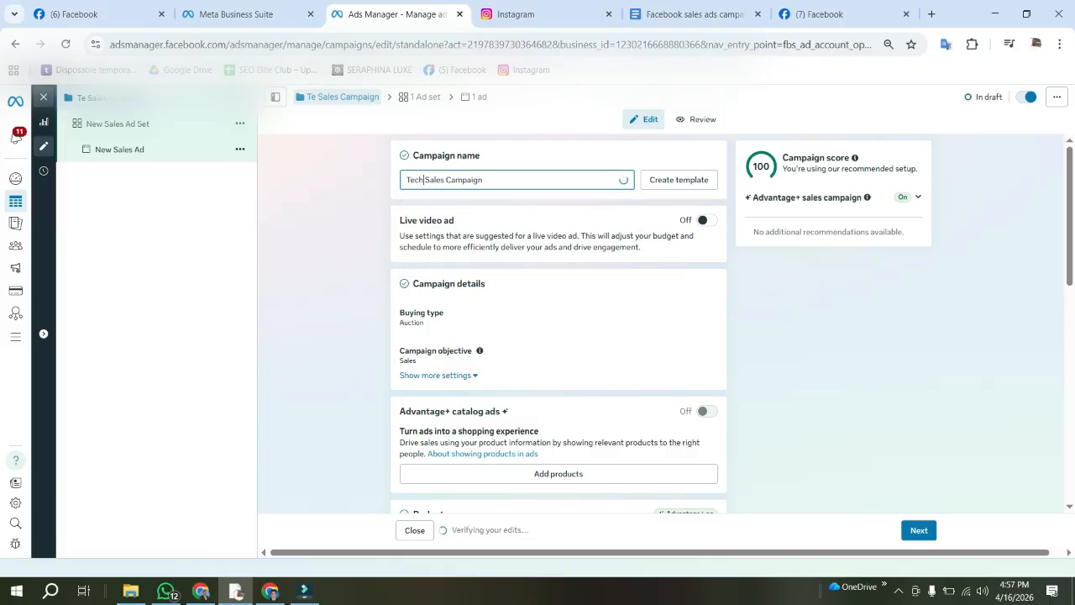
pyautogui.write('Hut')
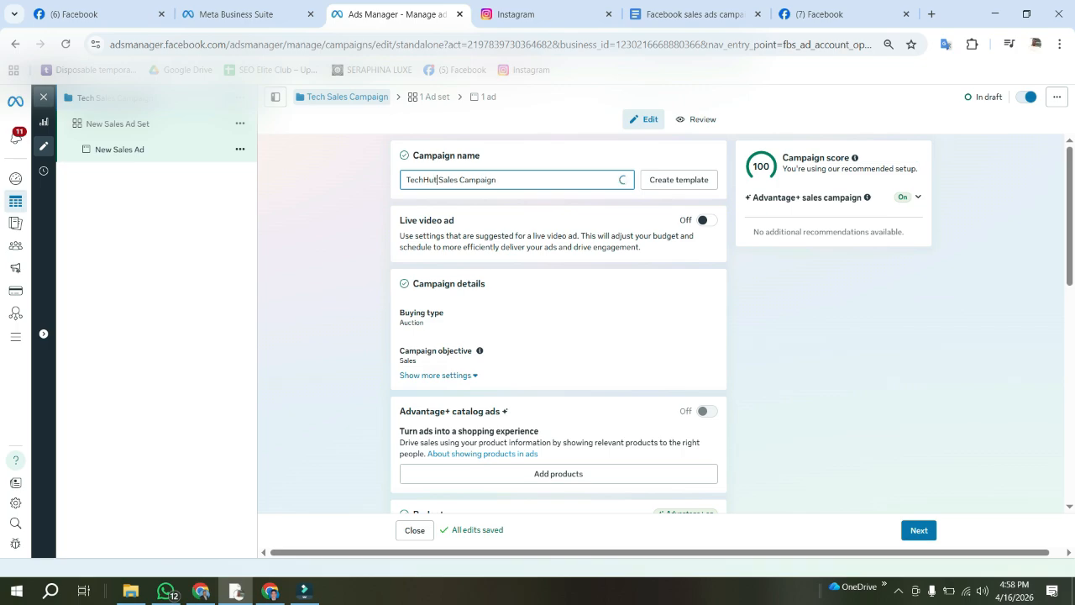
pyautogui.write(' Bd')
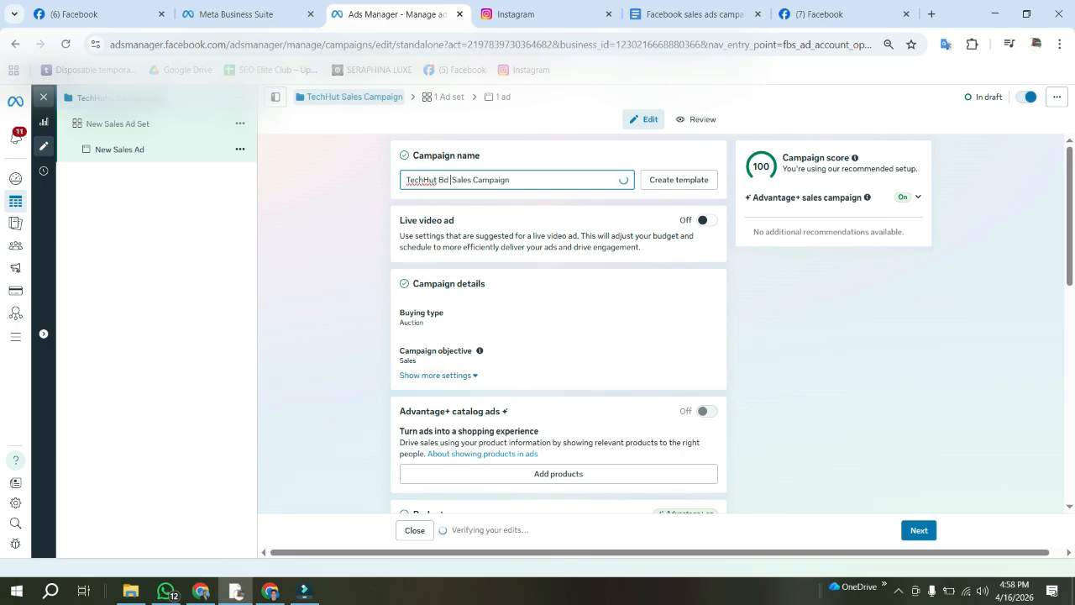
pyautogui.press('BackSpace')
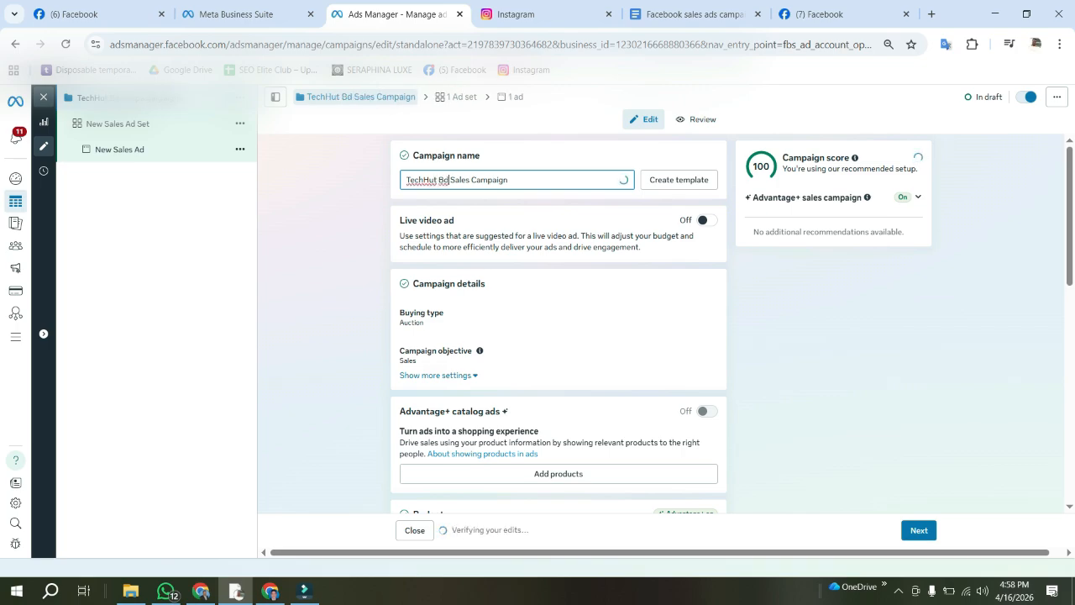
pyautogui.write('D')
pyautogui.press('BackSpace')
pyautogui.write('D')
pyautogui.press('BackSpace')
pyautogui.press('BackSpace')
pyautogui.write('D')
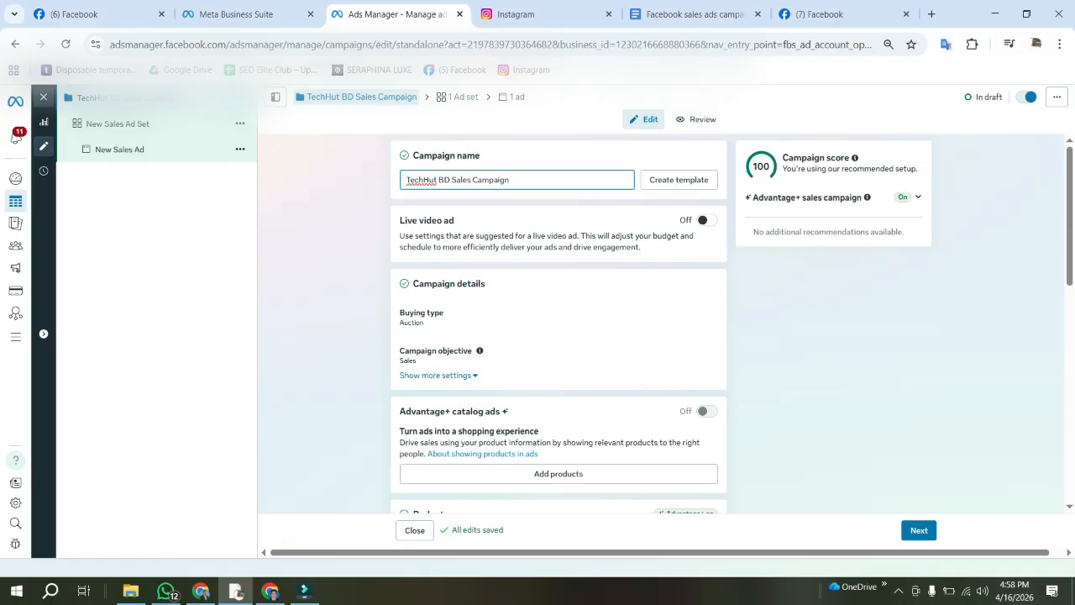
# - Append the date range "16 April-21 April" to the end of the campaign name
pyautogui.write('165')
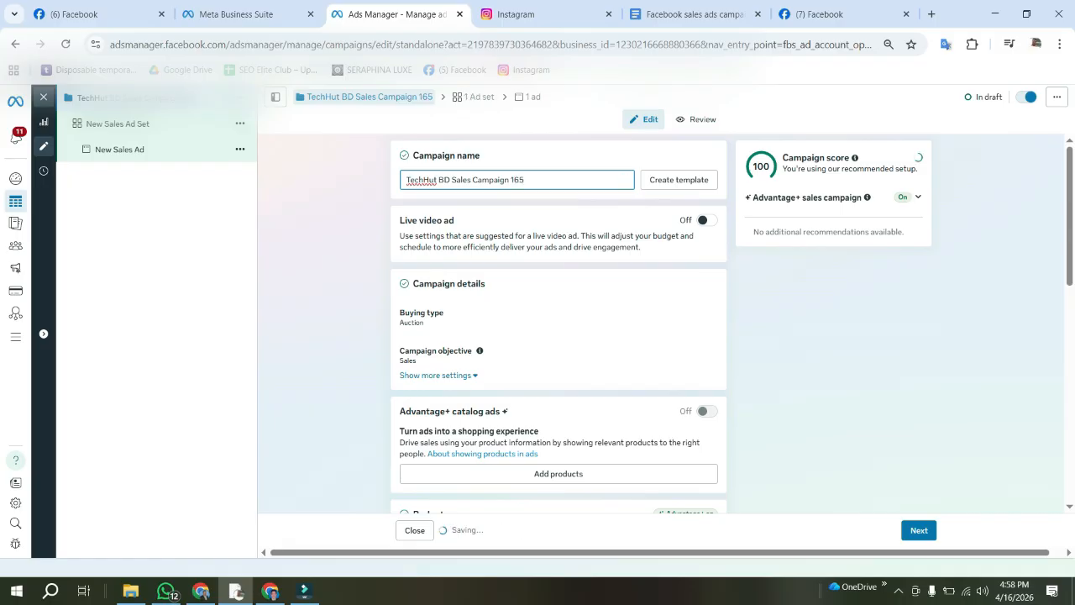
pyautogui.press('BackSpace')
pyautogui.write('April')
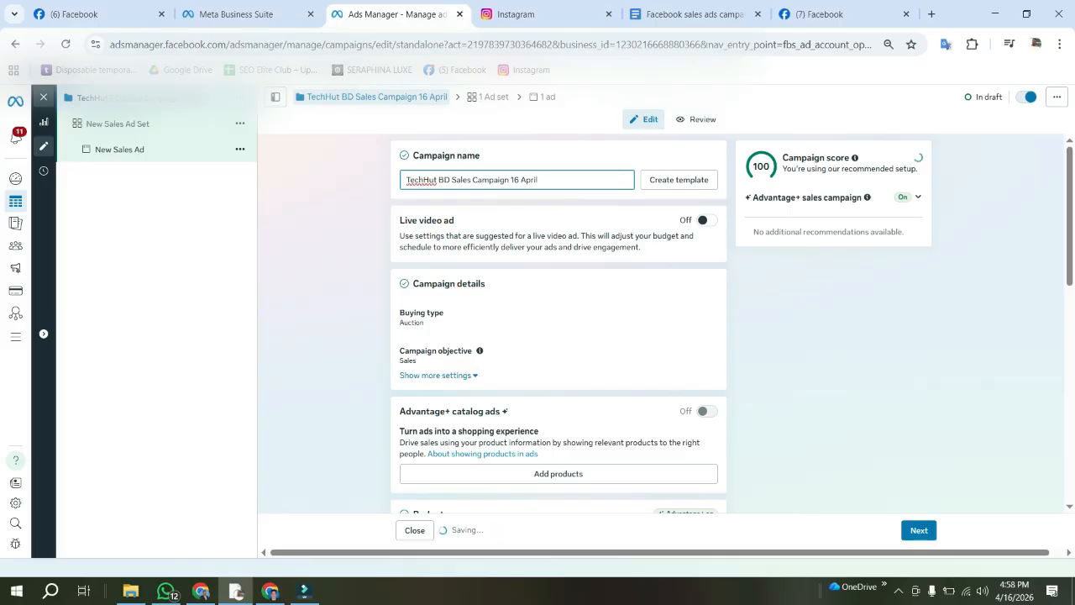
pyautogui.write('-21 April')
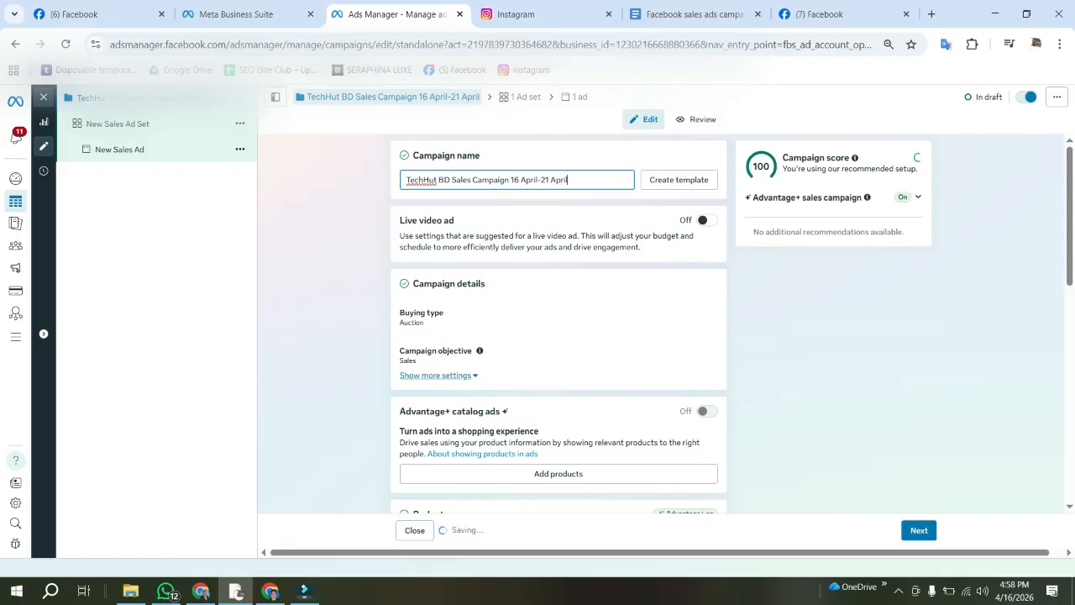
# - Set the campaign's budget strategy to Ad set budget
pyautogui.scroll(-3, 559, 336)
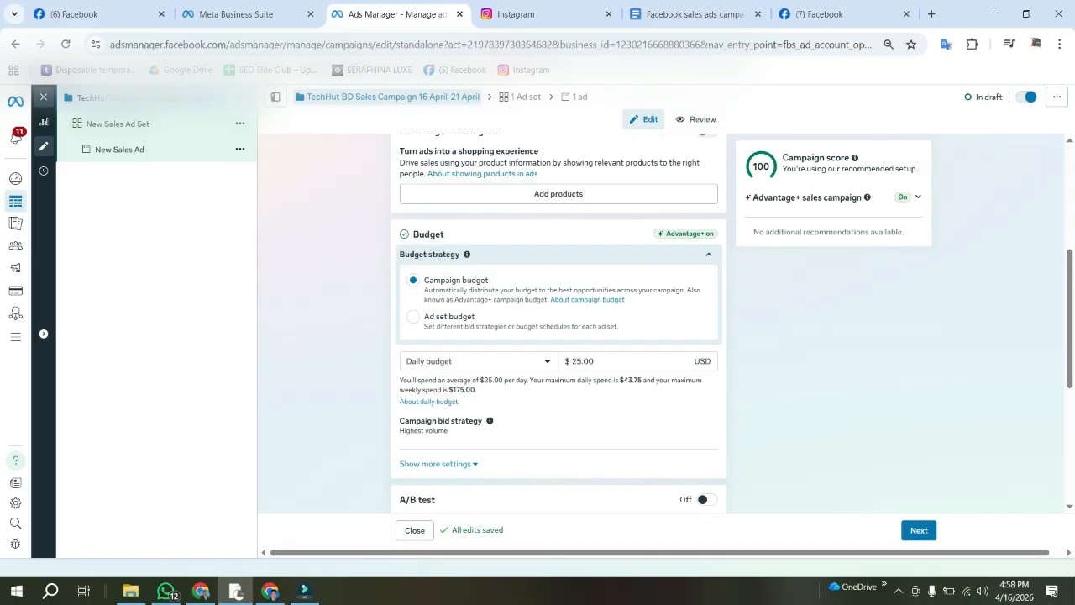
pyautogui.click(413, 317)
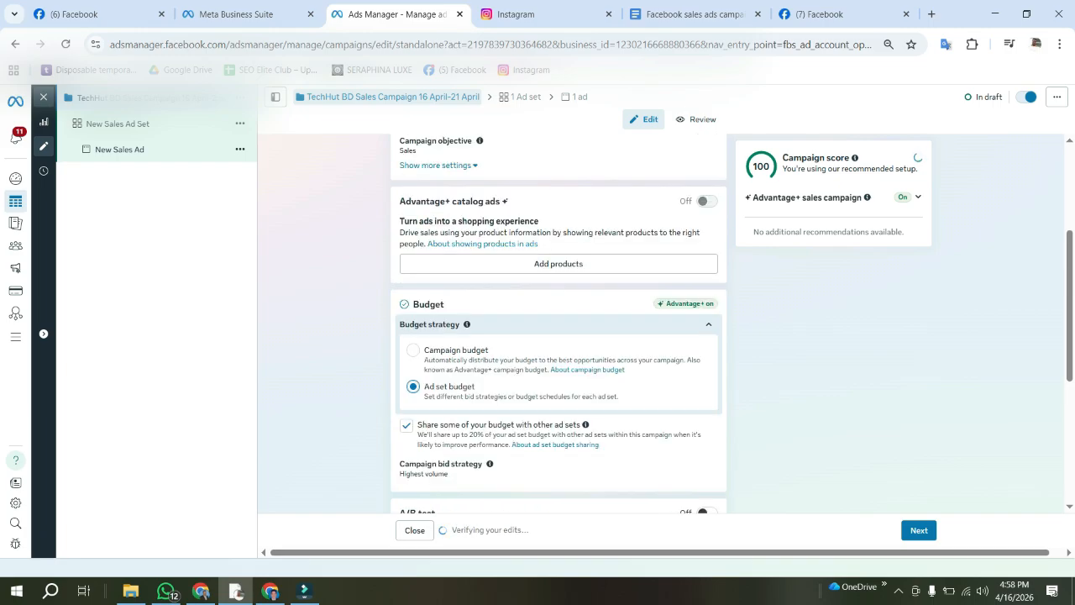
pyautogui.scroll(2, 558, 336)
# - Capture the campaign editor area, outline the campaign structure and campaign score areas with red rectangles, and copy the screenshot
pyautogui.press('super+shift+s')
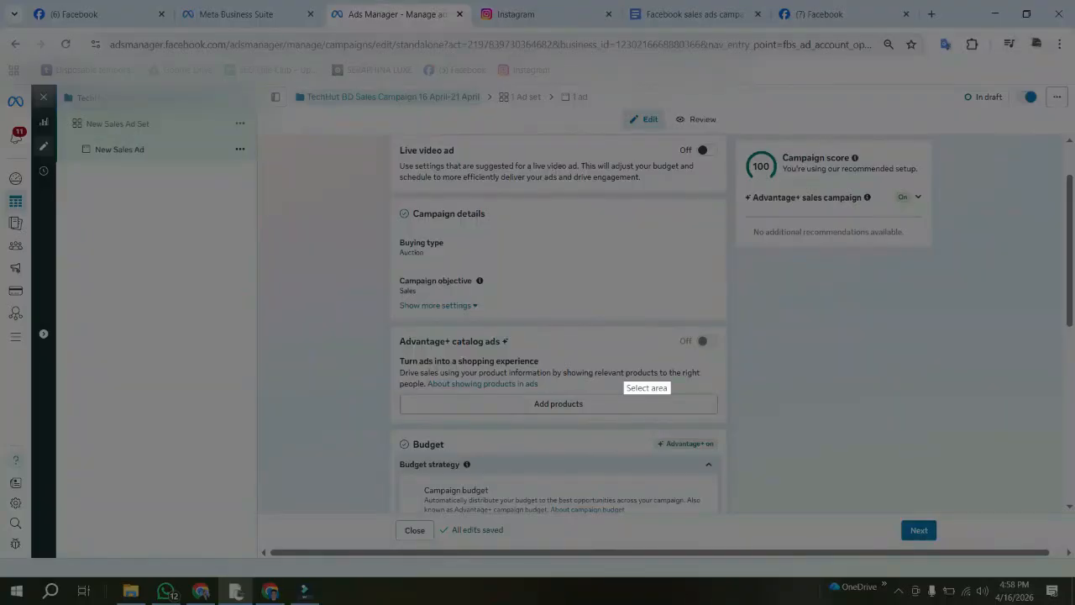
pyautogui.moveTo(62, 79)
pyautogui.mouseDown()
pyautogui.moveTo(962, 571)
pyautogui.moveTo(1074, 567)
pyautogui.mouseUp()
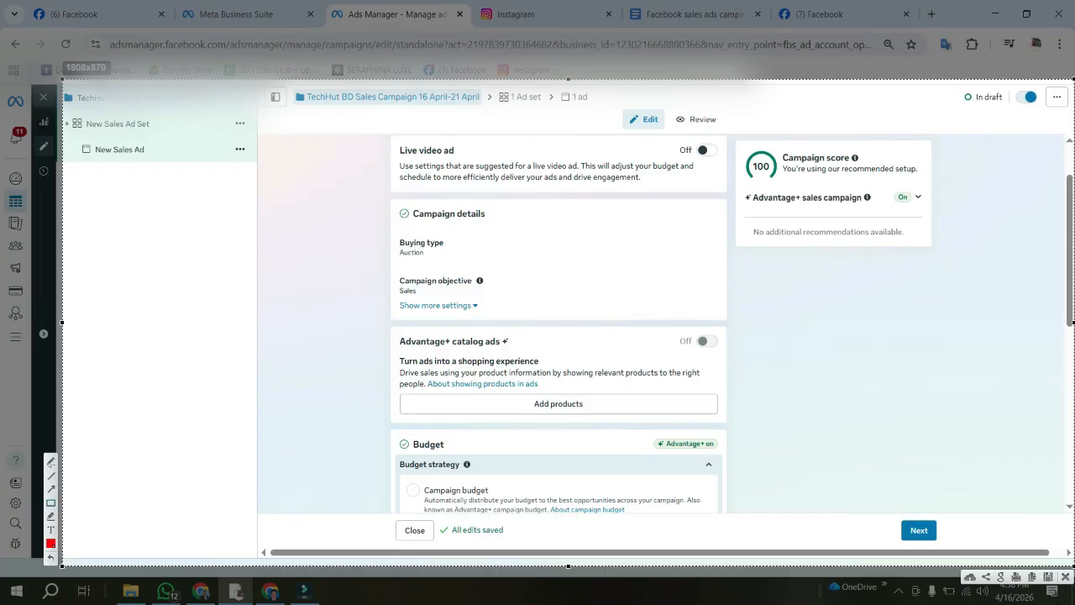
pyautogui.click(51, 502)
pyautogui.moveTo(63, 85)
pyautogui.mouseDown()
pyautogui.moveTo(165, 341)
pyautogui.moveTo(235, 493)
pyautogui.moveTo(256, 501)
pyautogui.mouseUp()
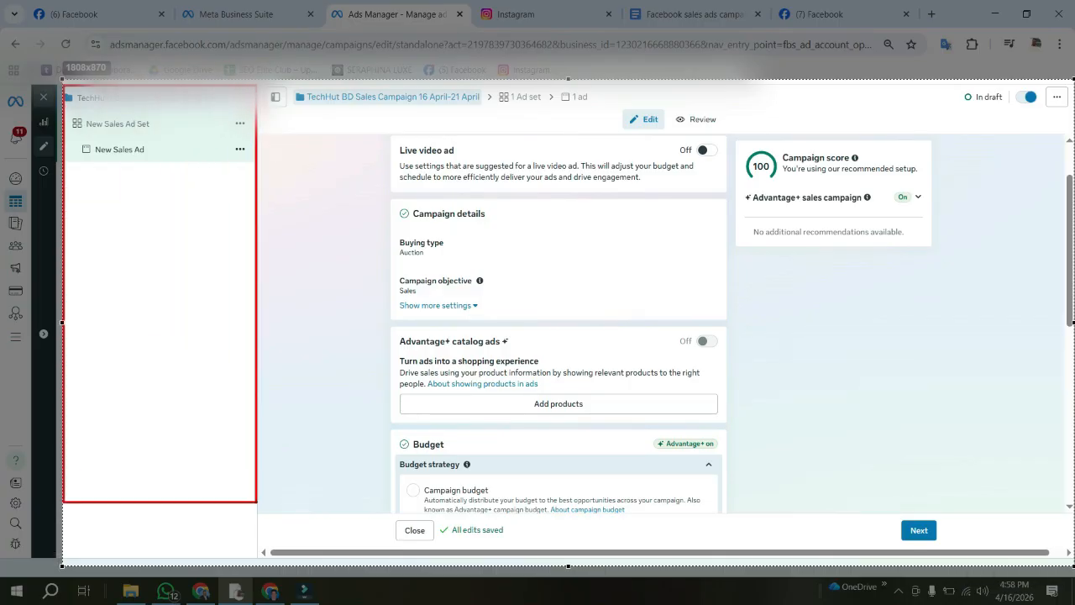
pyautogui.moveTo(753, 112)
pyautogui.mouseDown()
pyautogui.moveTo(889, 368)
pyautogui.moveTo(995, 461)
pyautogui.mouseUp()
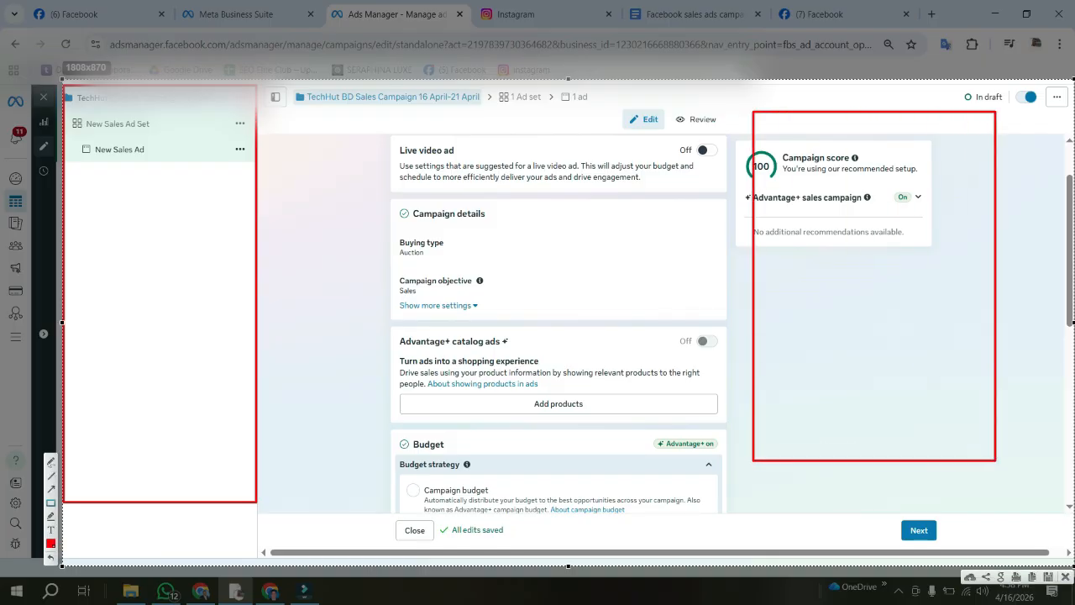
pyautogui.hotkey('ctrl', 'c')
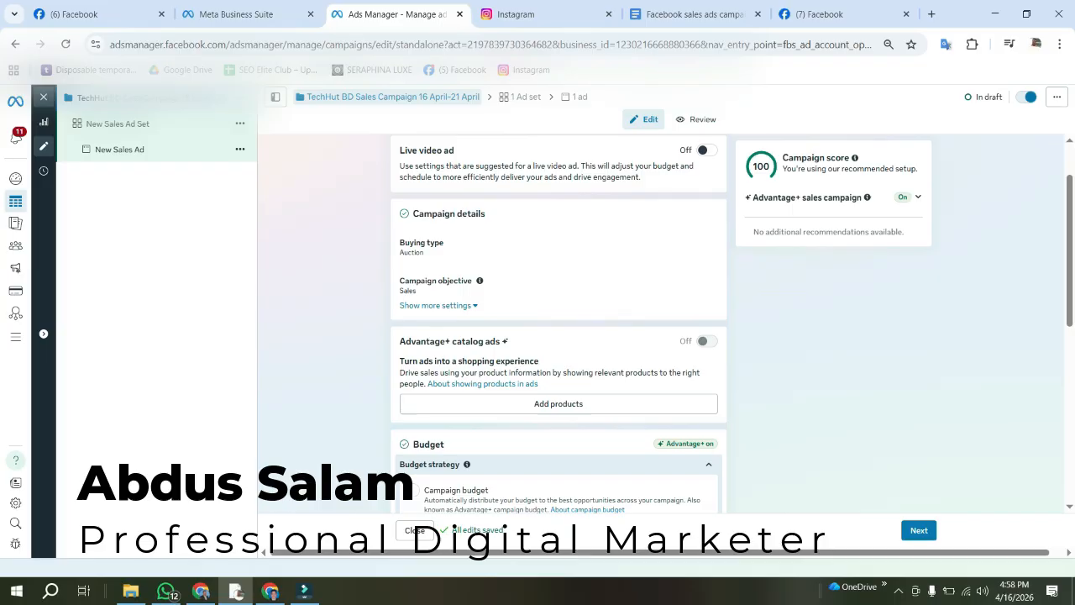
# - Continue to the ad set settings and rename the ad set as "Techhut BD Sales Ad Set"
pyautogui.scroll(-5, 558, 337)
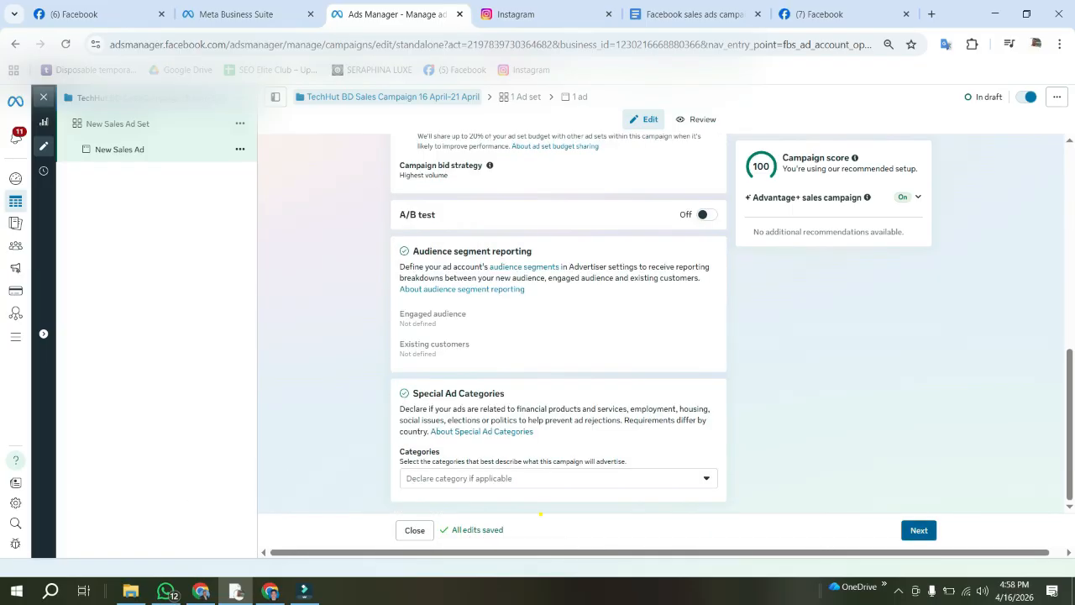
pyautogui.click(919, 530)
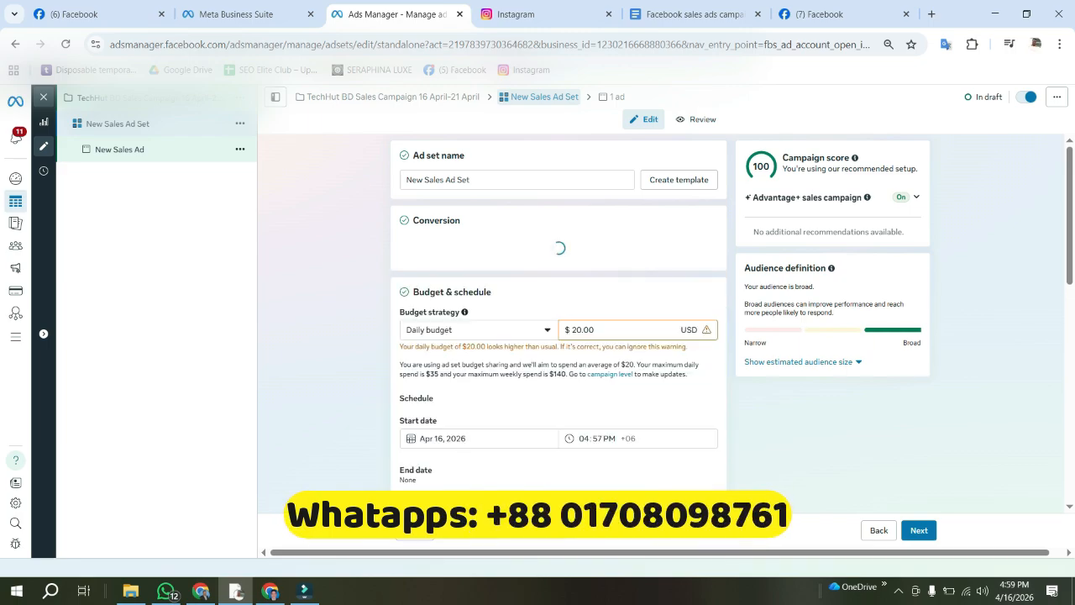
pyautogui.doubleClick(415, 180)
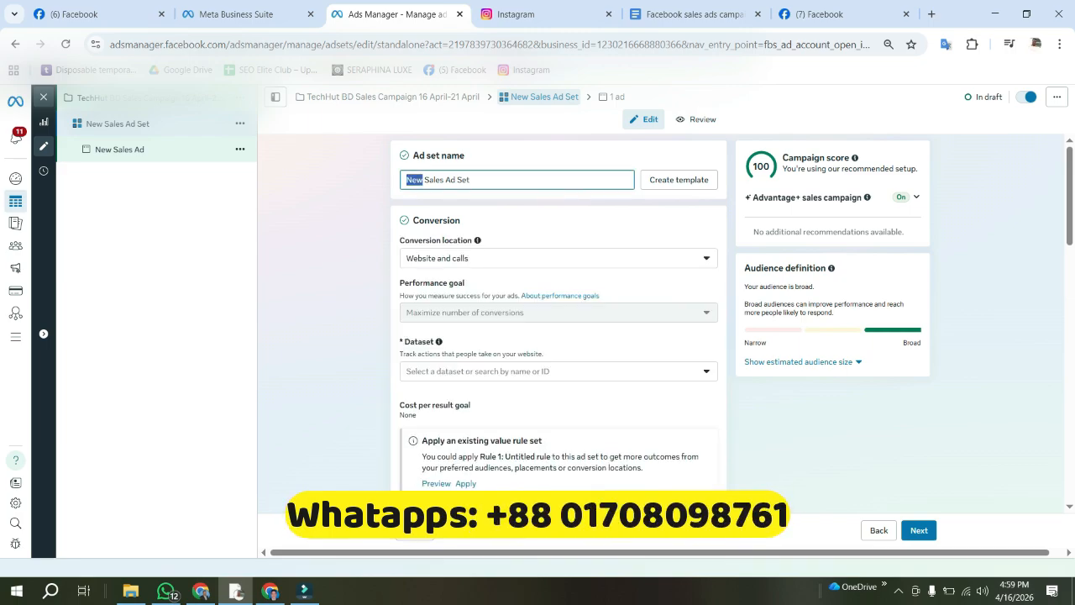
pyautogui.write('Tech')
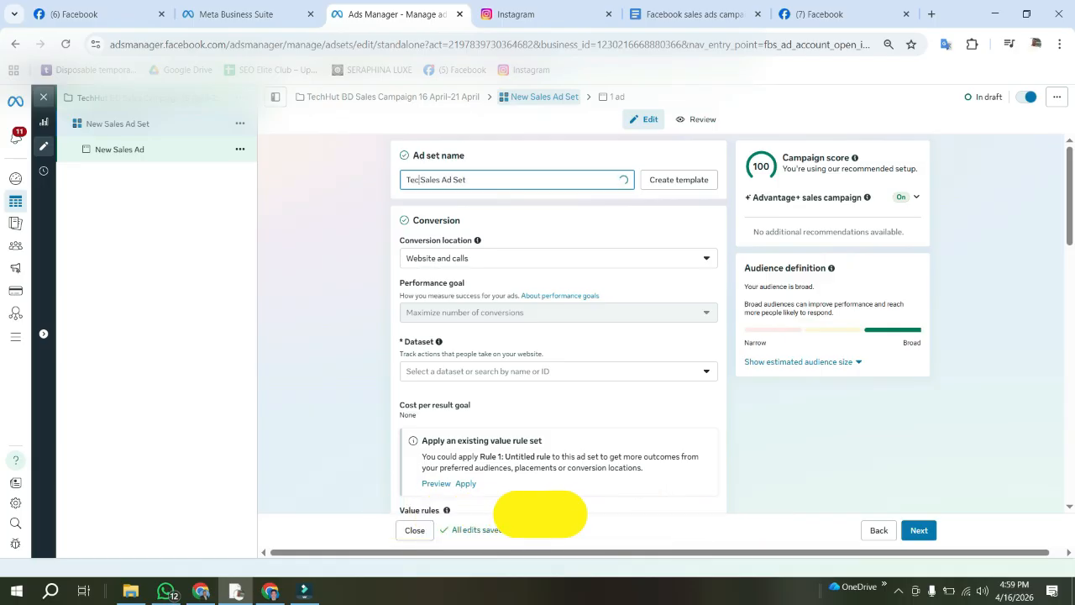
pyautogui.write('hut')
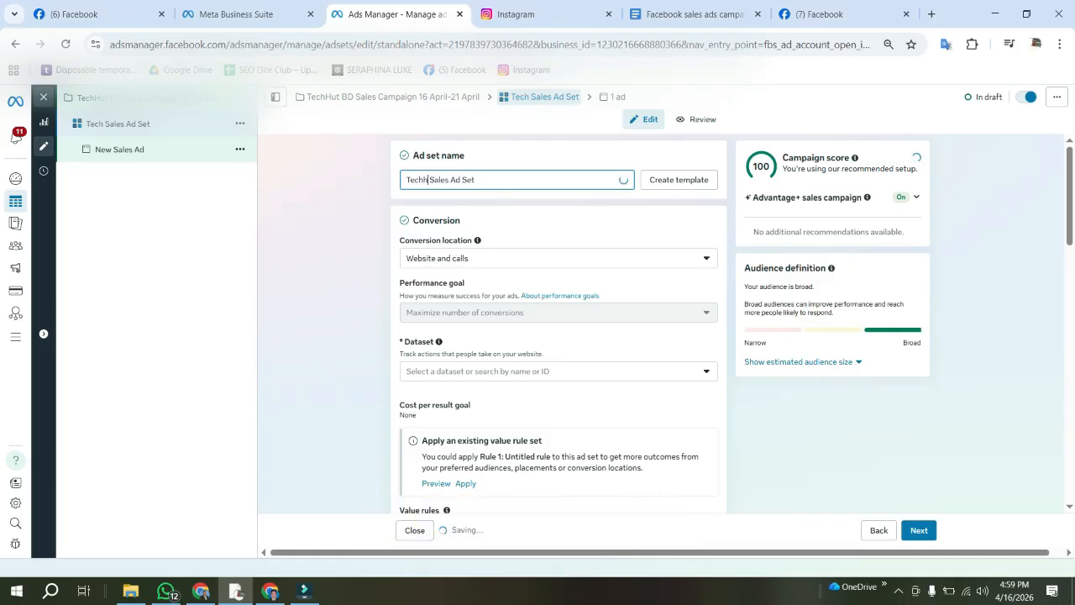
pyautogui.write(' BD')
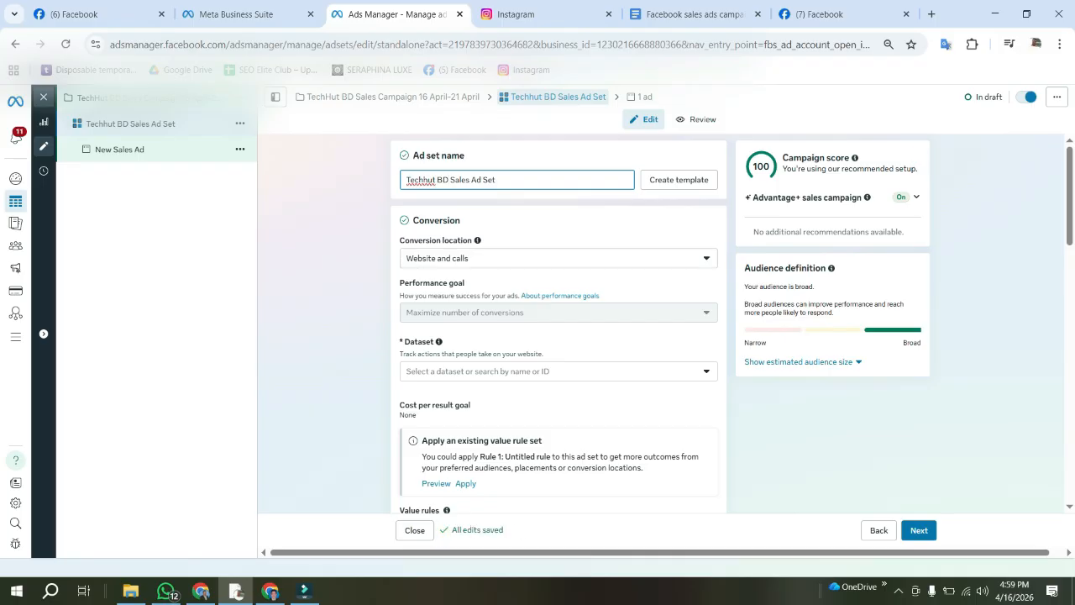
# - Set the ad set's conversion location to the single option Message destinations
pyautogui.click(559, 258)
pyautogui.click(559, 416)
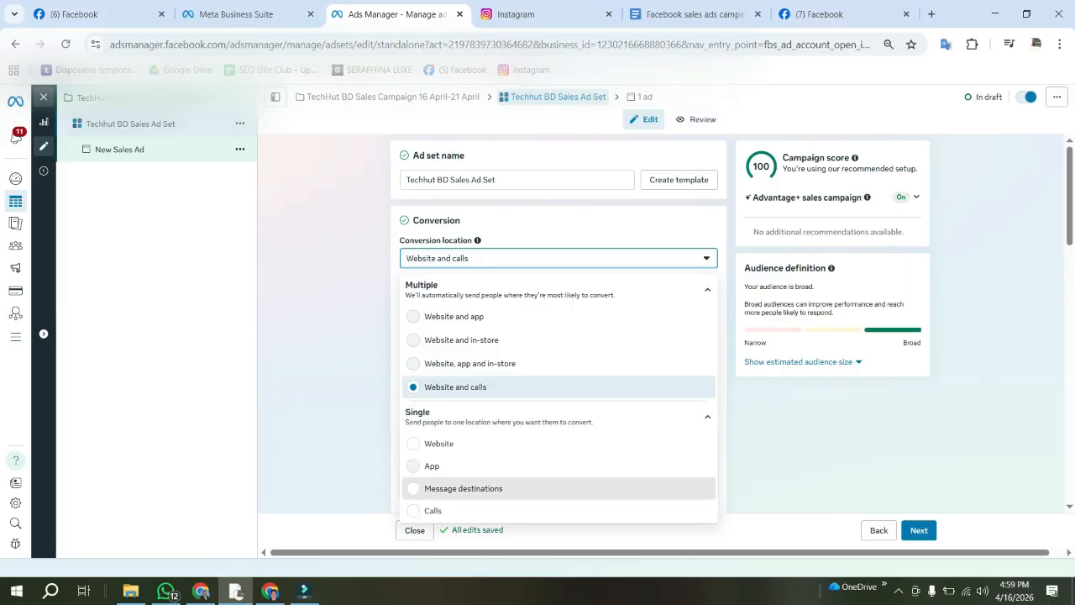
pyautogui.click(463, 489)
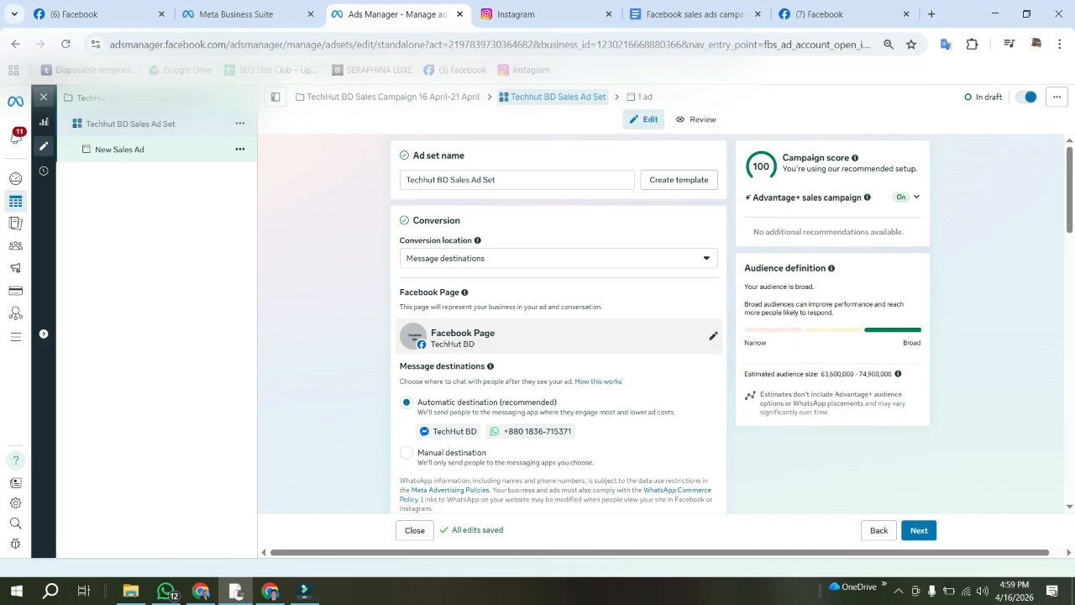
# - Select TechHut BD as the ad set's Facebook Page
pyautogui.click(558, 336)
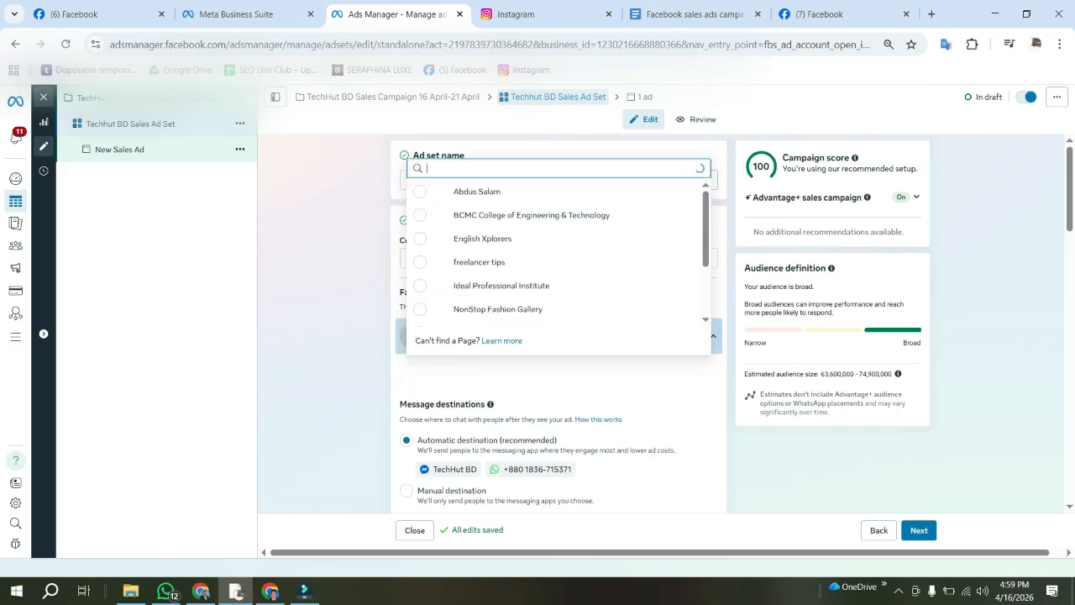
pyautogui.scroll(-2, 559, 225)
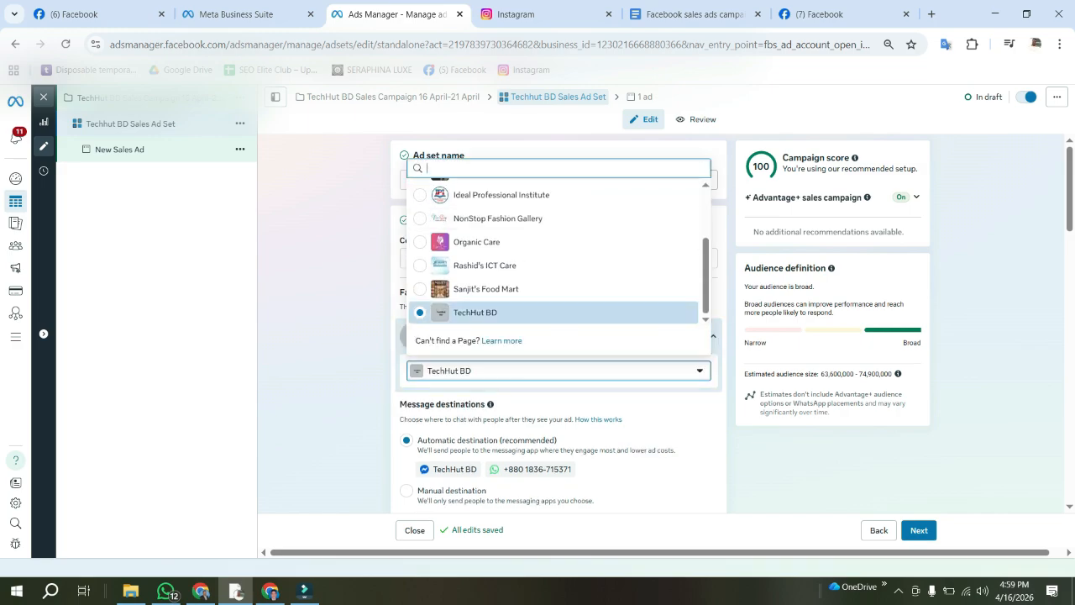
pyautogui.click(537, 312)
# - Set the ad set's budget strategy to Lifetime budget with an amount of $14
pyautogui.scroll(-2, 538, 323)
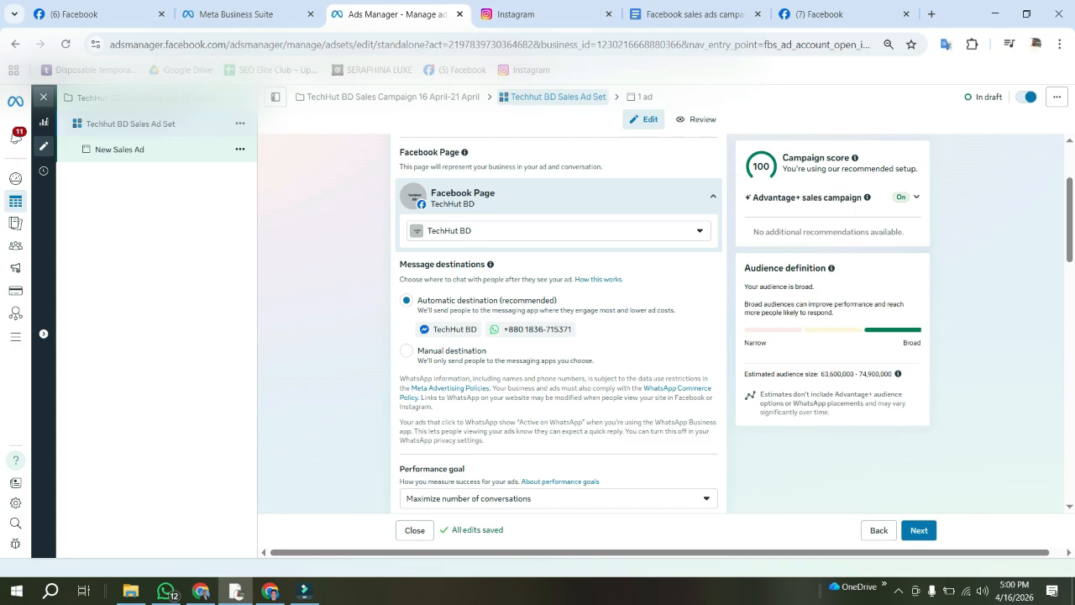
pyautogui.scroll(-2, 559, 323)
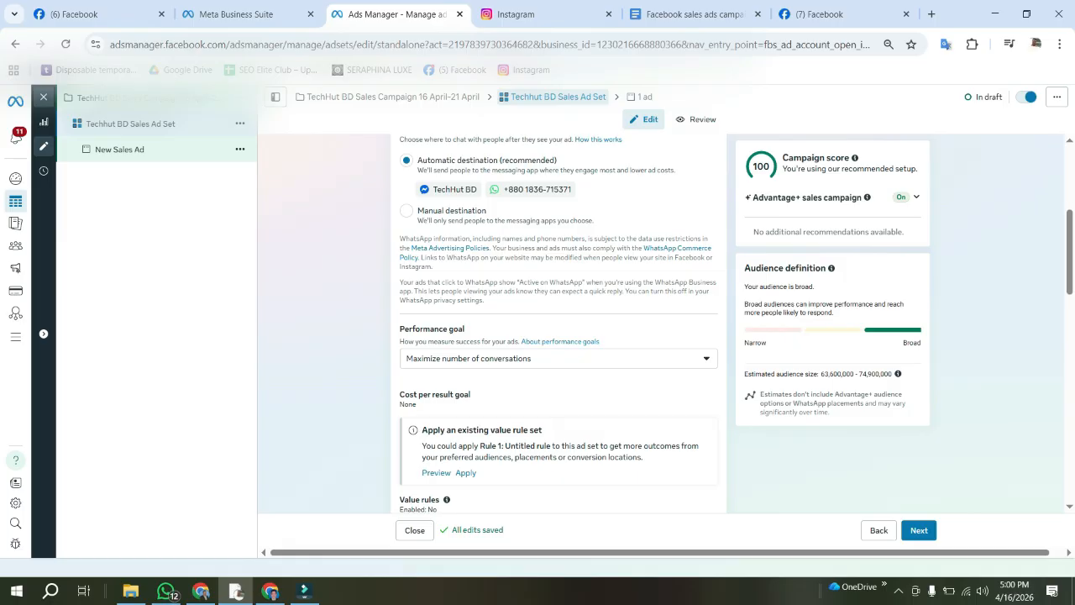
pyautogui.scroll(-4, 558, 323)
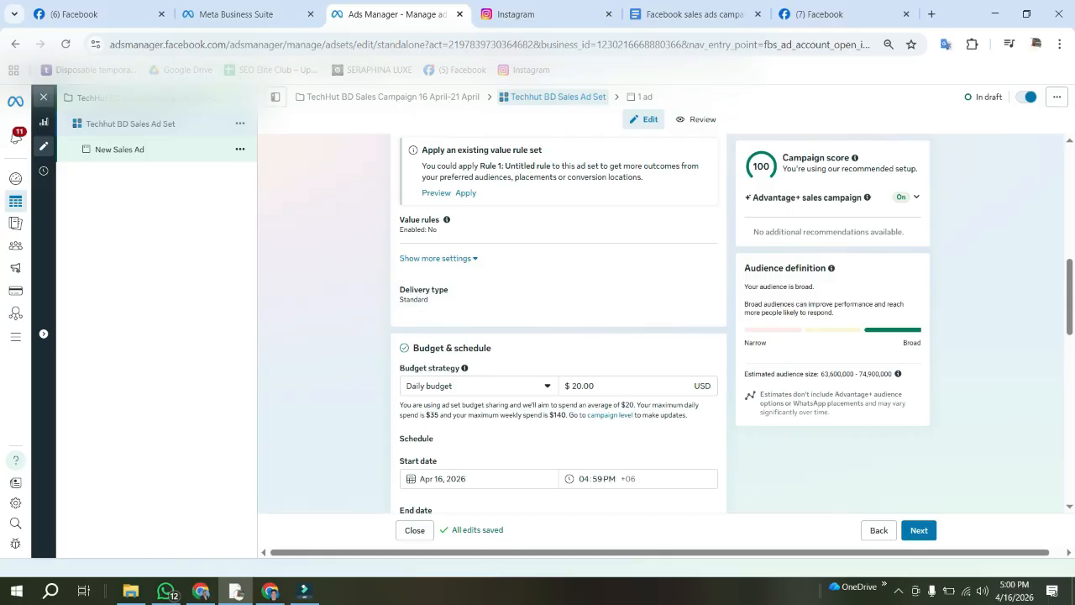
pyautogui.scroll(-1, 559, 298)
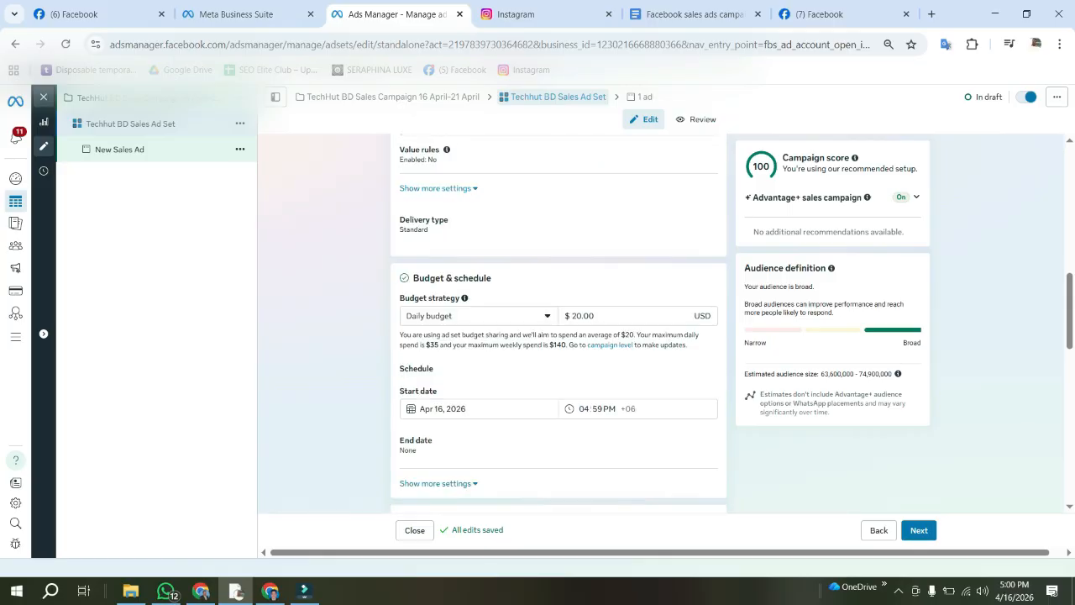
pyautogui.click(479, 315)
pyautogui.click(454, 361)
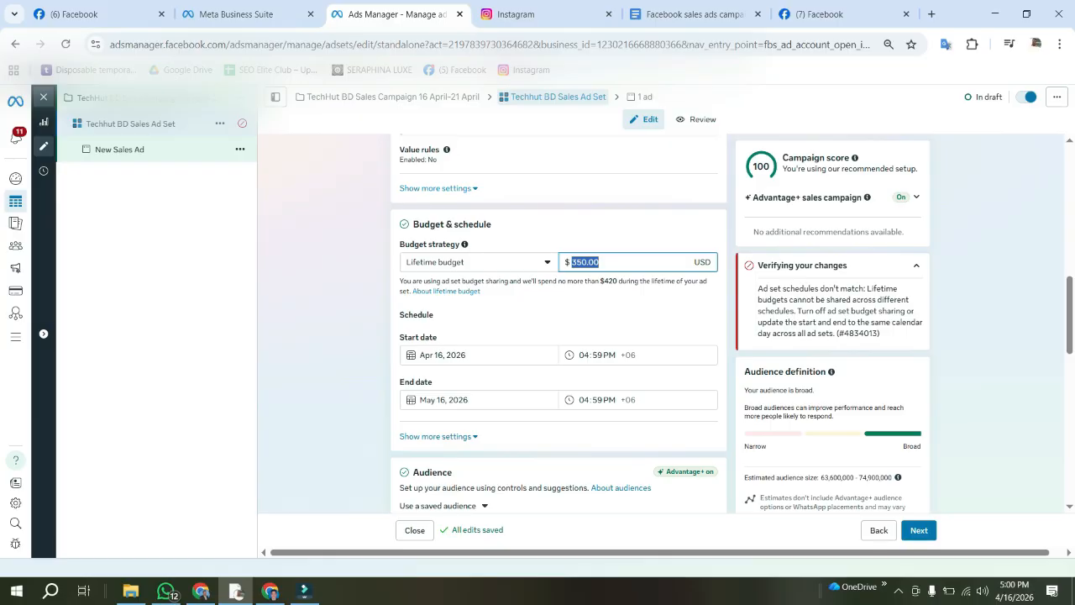
pyautogui.write('14')
pyautogui.press('Return')
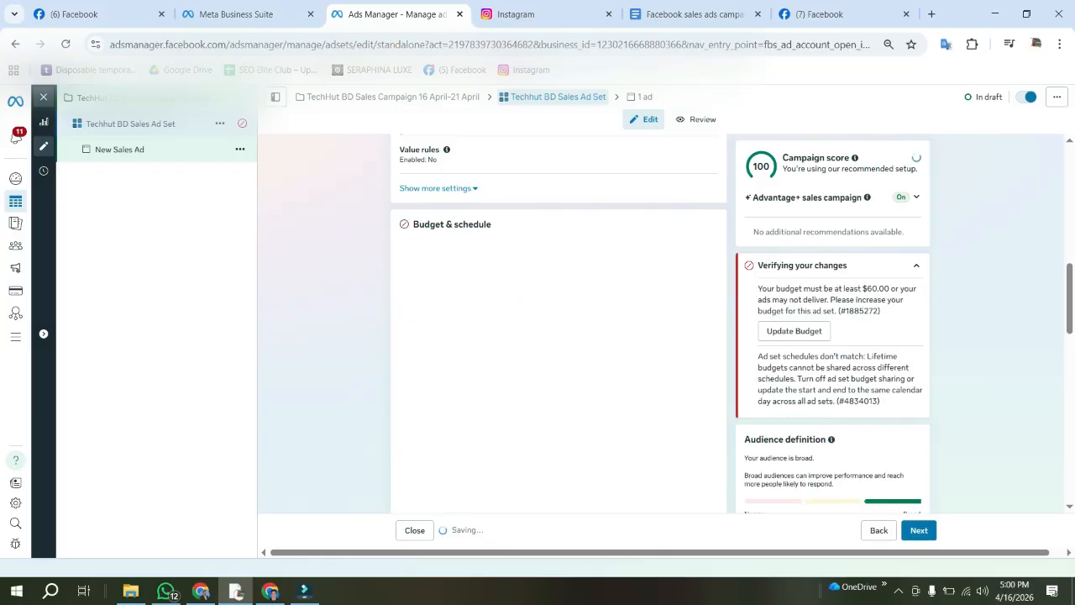
# - Set the ad set's end date to April 21, 2026
pyautogui.scroll(-2, 559, 336)
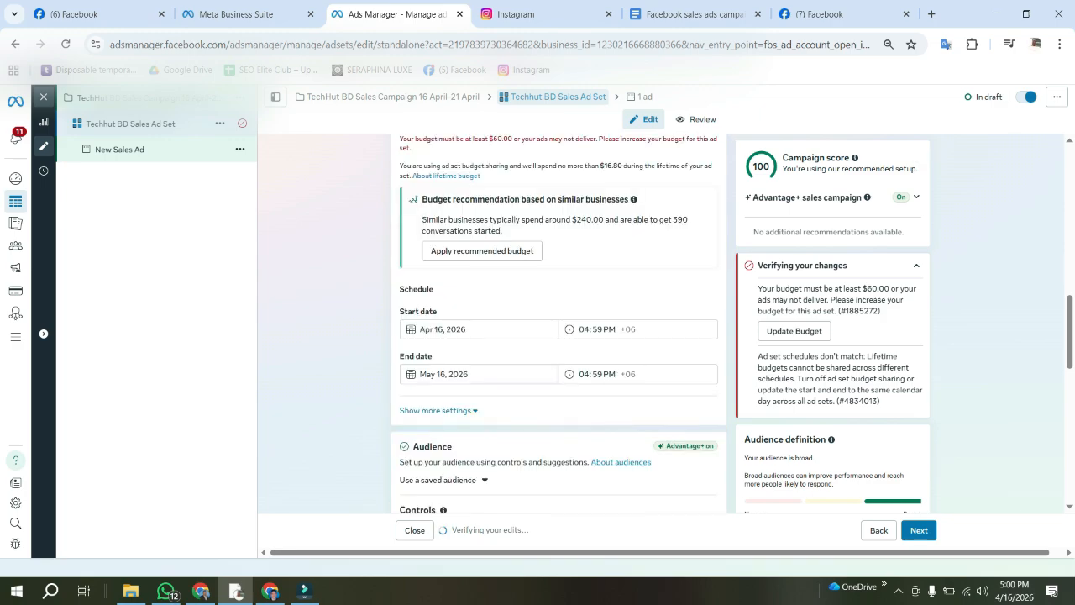
pyautogui.click(470, 374)
pyautogui.click(417, 399)
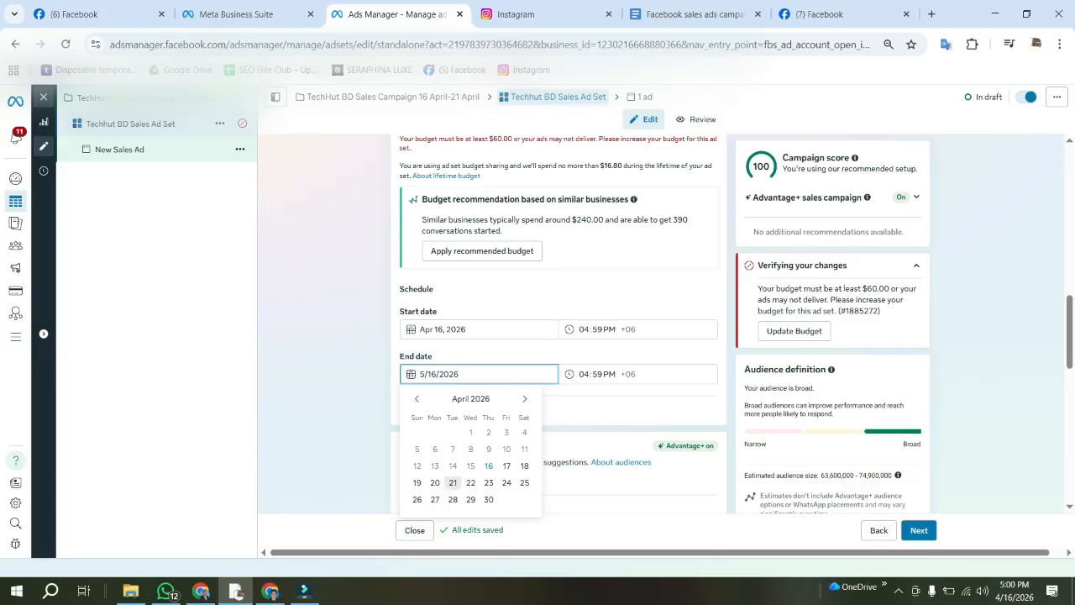
pyautogui.click(453, 482)
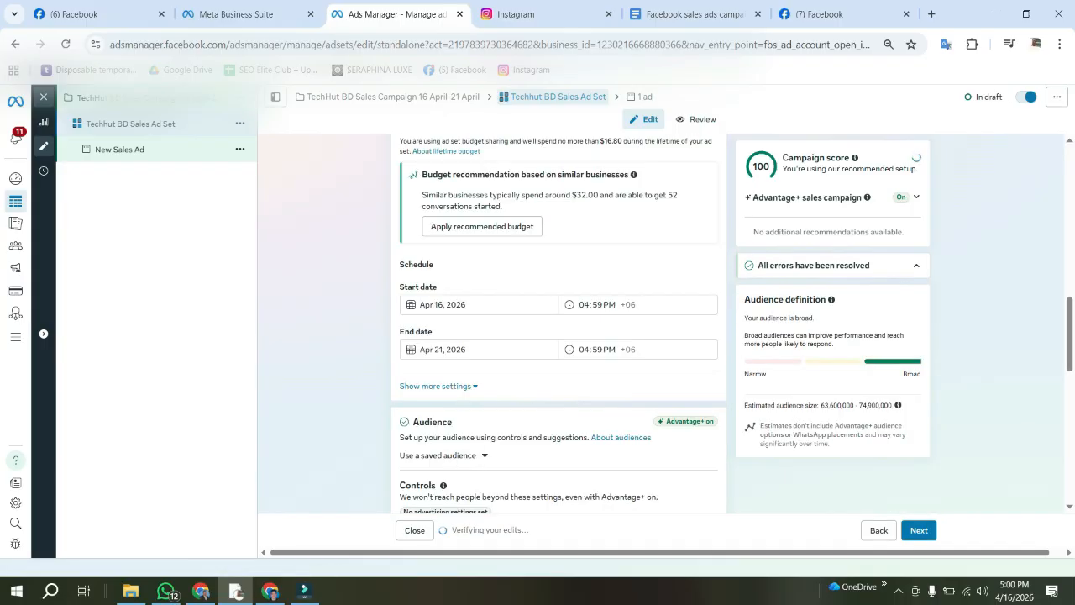
# - Set both the start time and the end time of the ad set schedule to 05:30 PM
pyautogui.click(584, 305)
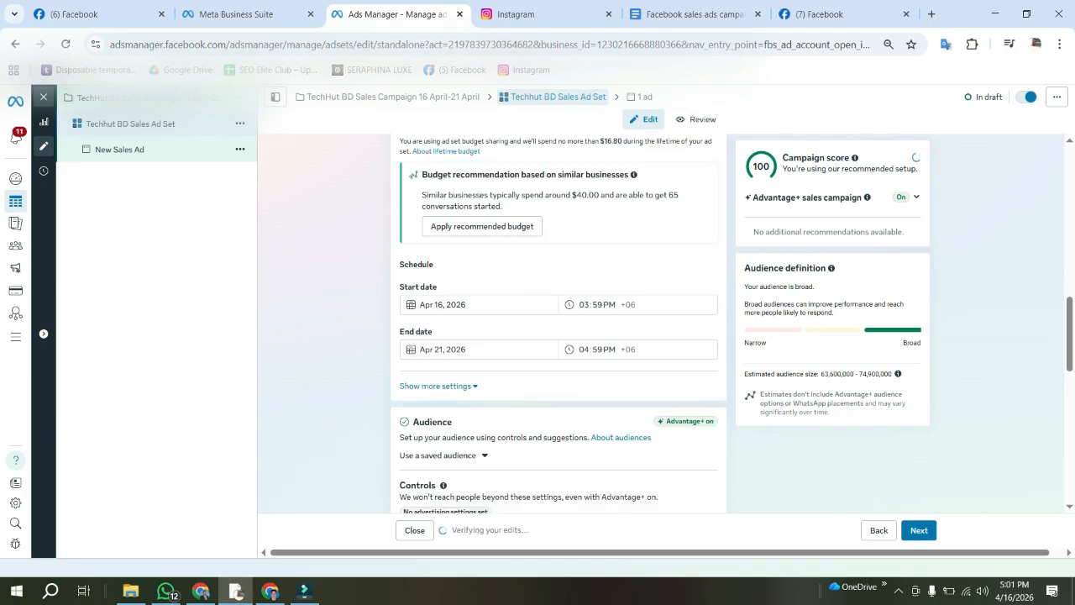
pyautogui.click(584, 305)
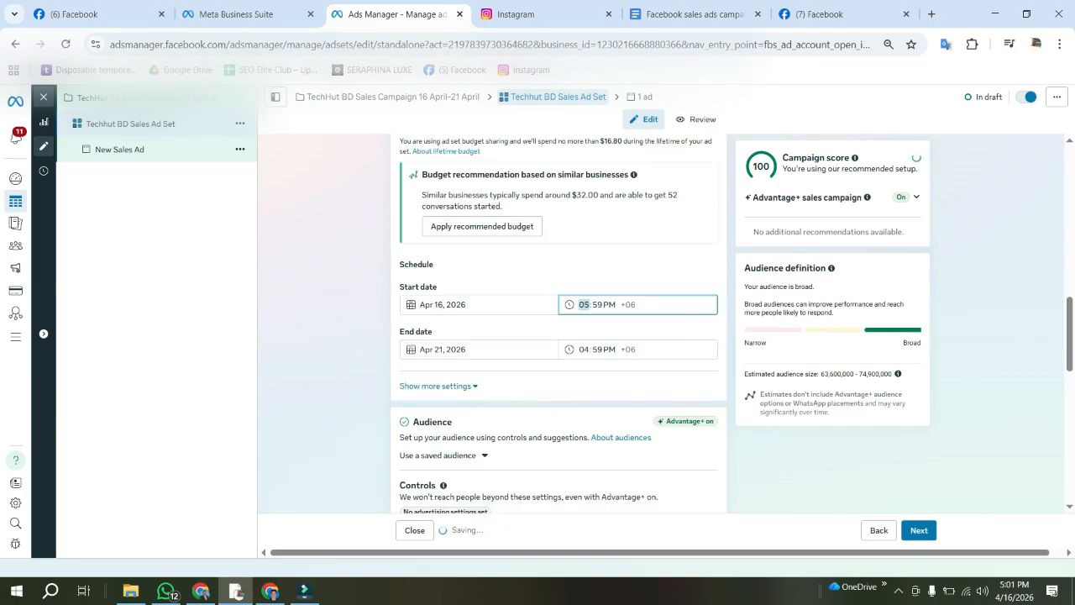
pyautogui.click(597, 305)
pyautogui.write('30')
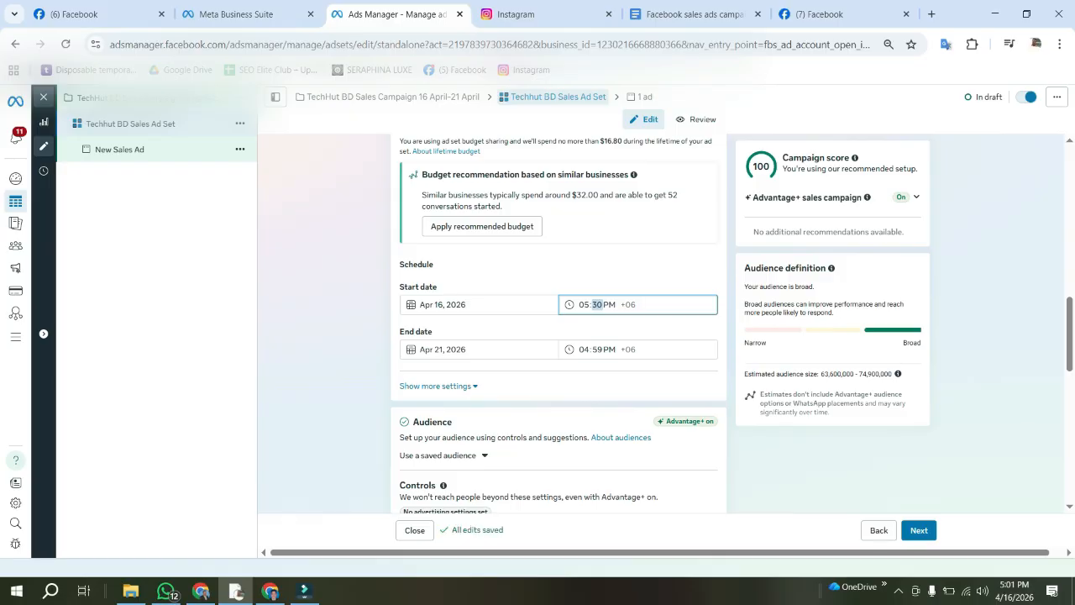
pyautogui.click(584, 350)
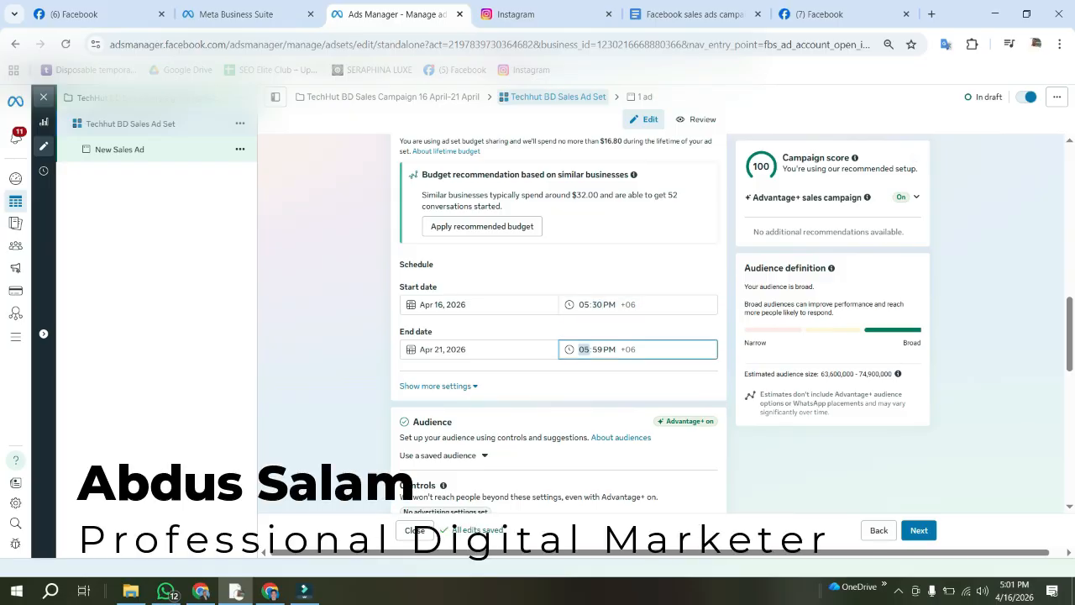
pyautogui.click(597, 349)
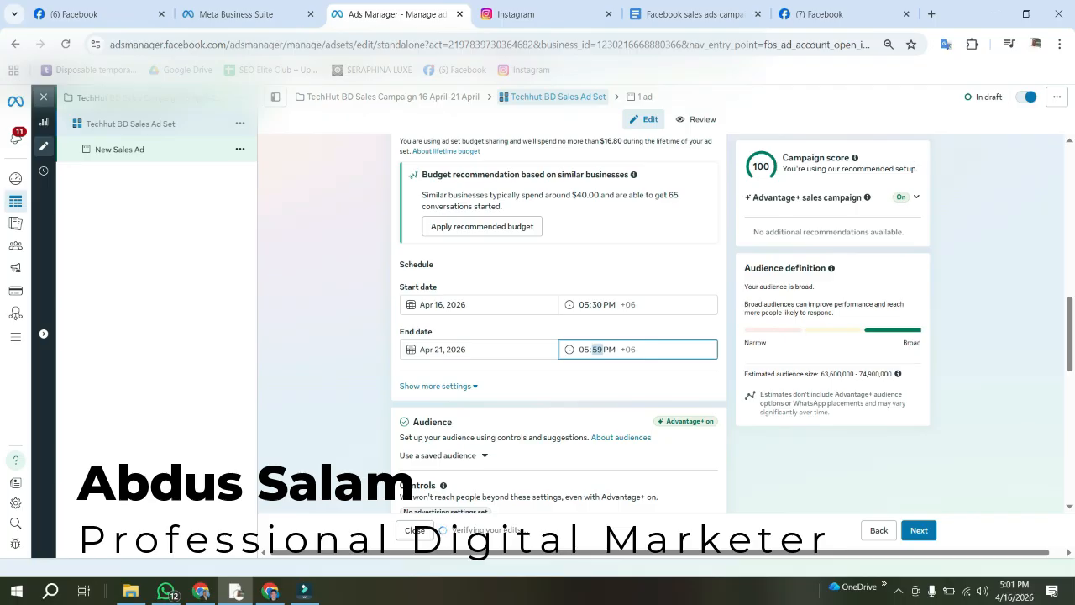
pyautogui.write('30')
# - Expand the additional budget and schedule settings and review the ad set scheduling and audience controls
pyautogui.click(437, 387)
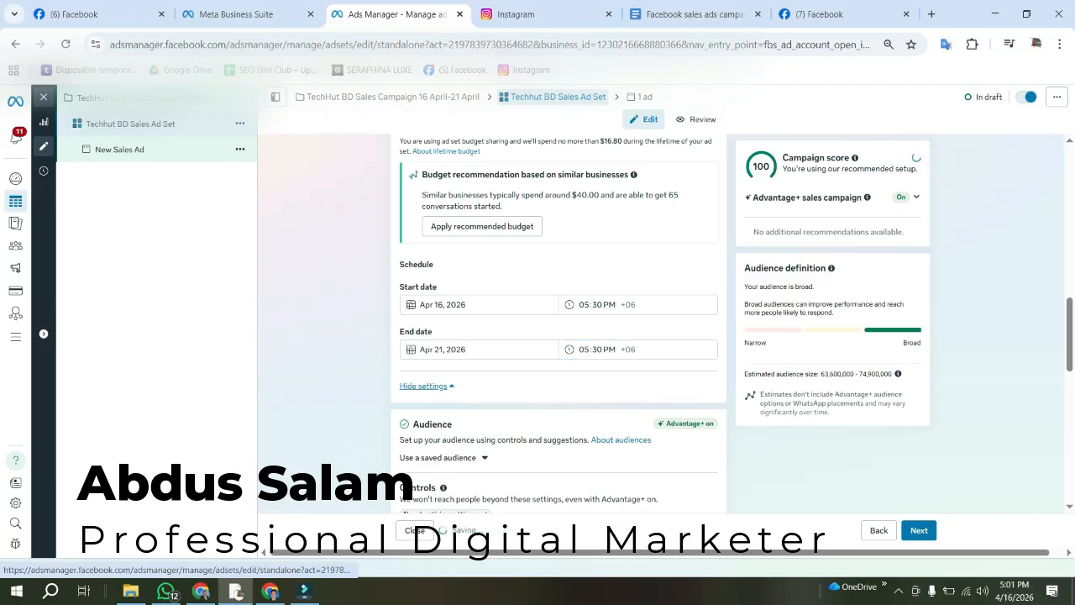
pyautogui.scroll(-1, 437, 386)
pyautogui.scroll(-1, 558, 319)
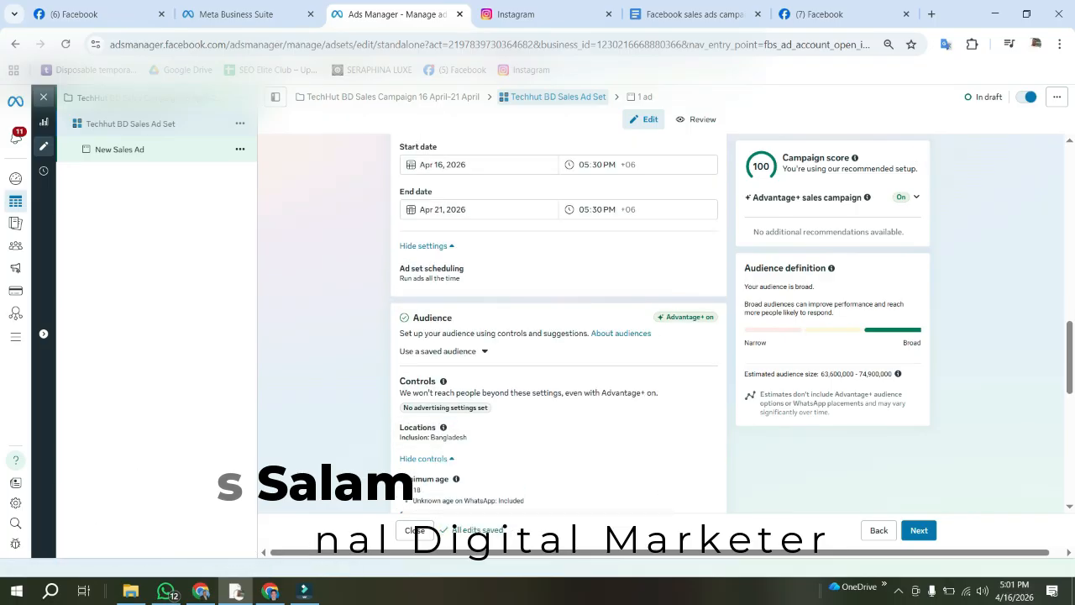
pyautogui.scroll(-1, 559, 319)
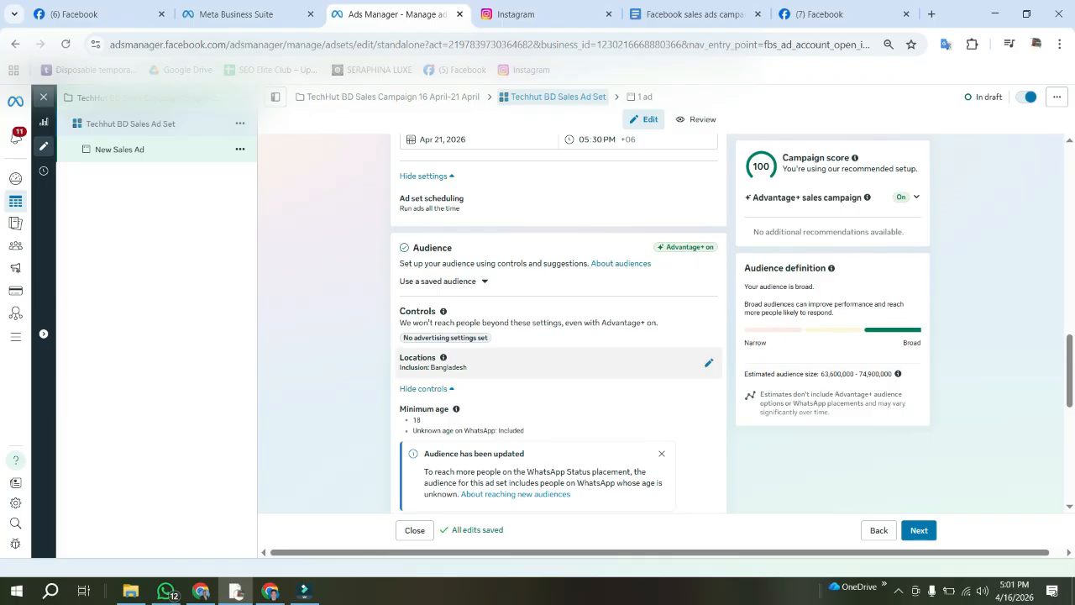
pyautogui.scroll(-1, 559, 319)
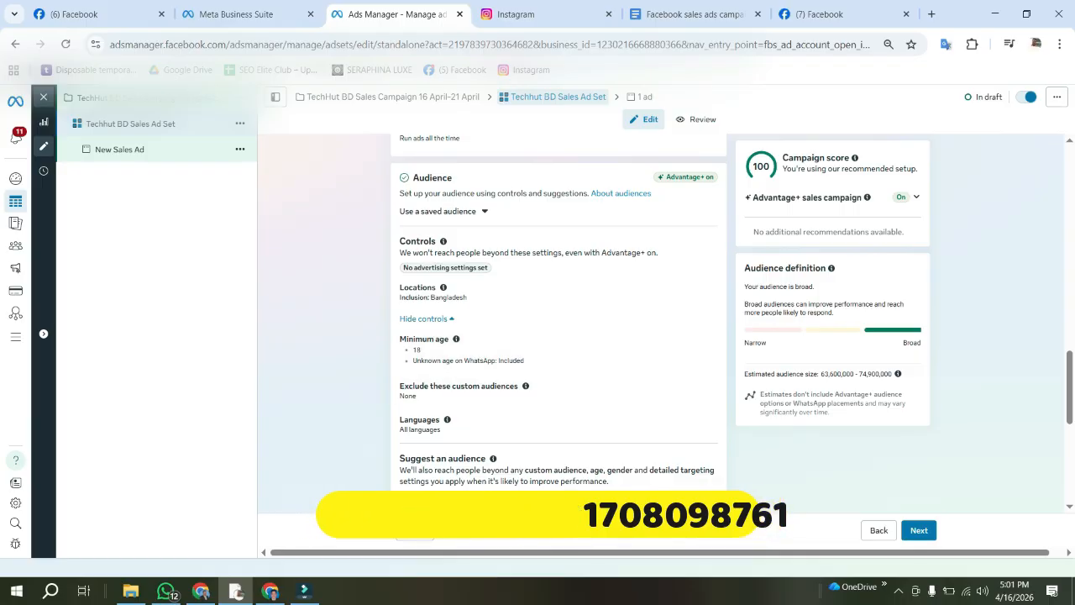
# - Open the audience locations for editing, show the targeting map and examine the Bangladesh districts around Jessore
pyautogui.click(709, 293)
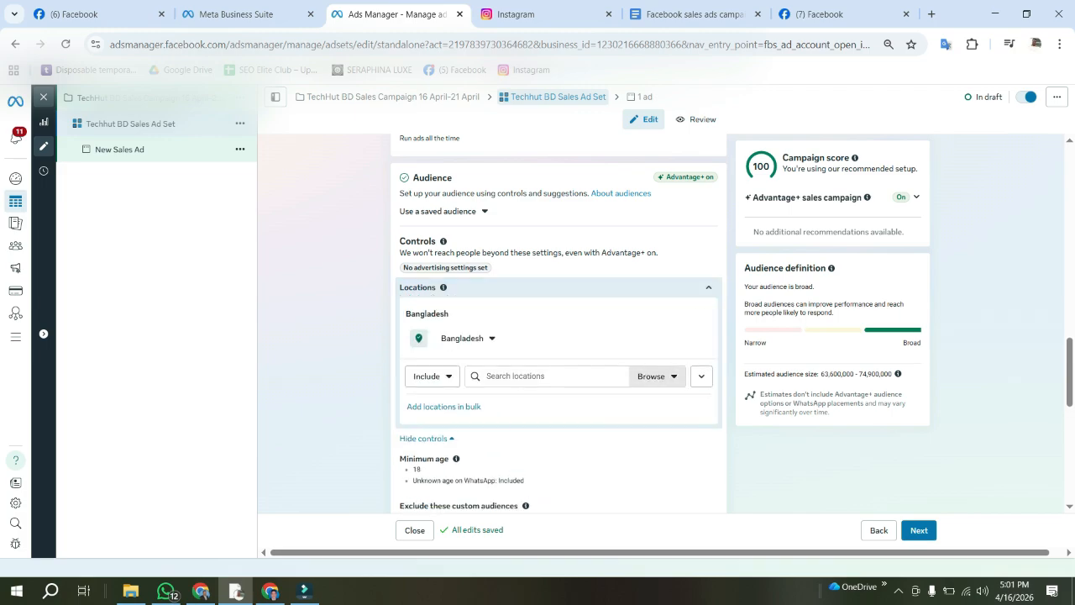
pyautogui.click(651, 376)
pyautogui.click(702, 376)
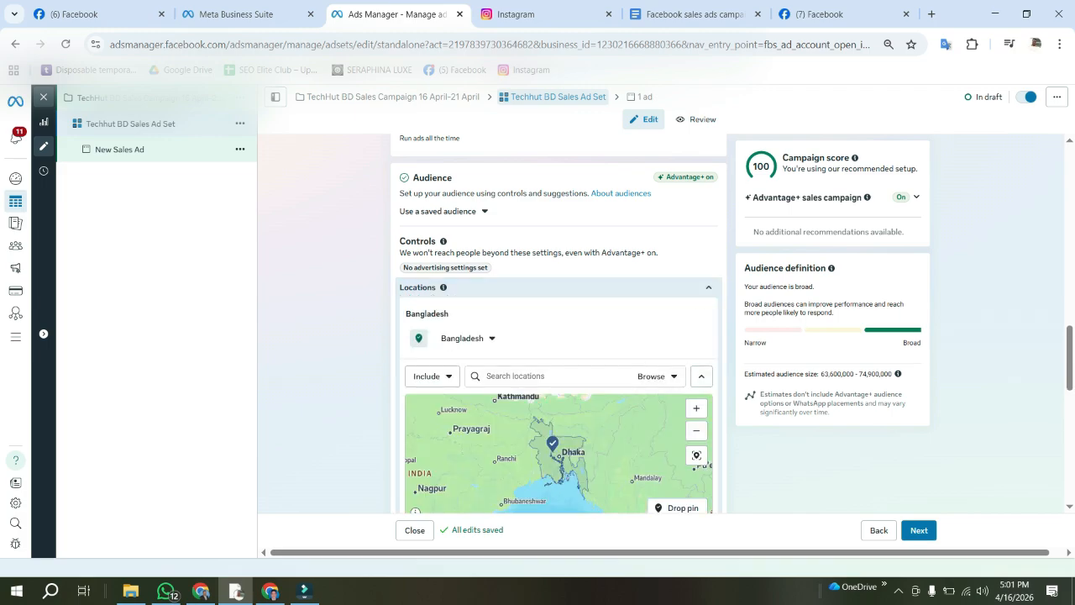
pyautogui.scroll(-4, 558, 336)
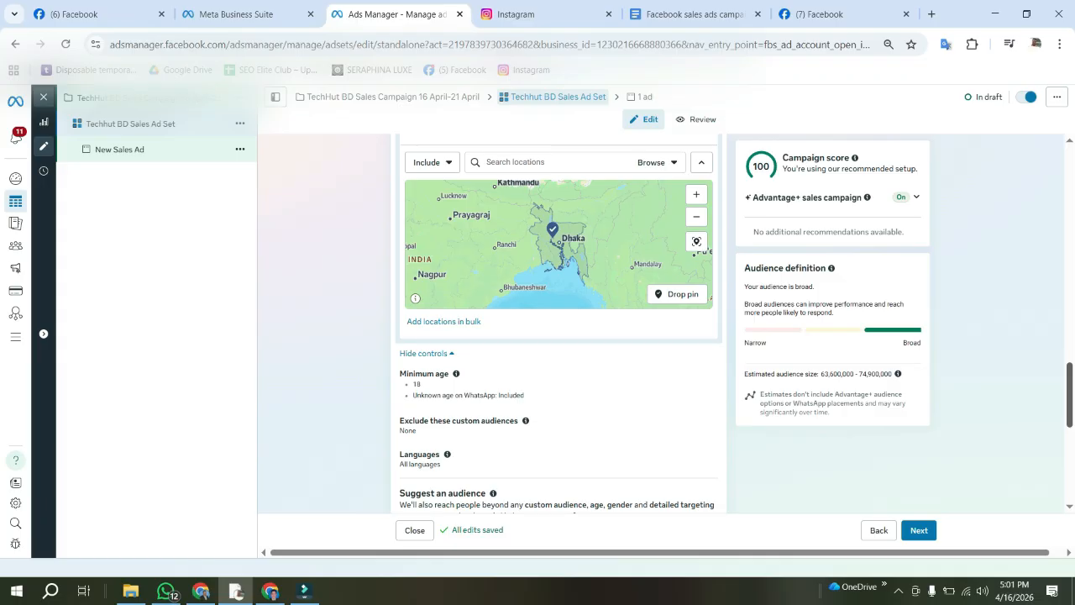
pyautogui.scroll(3, 582, 244)
pyautogui.scroll(-2, 582, 244)
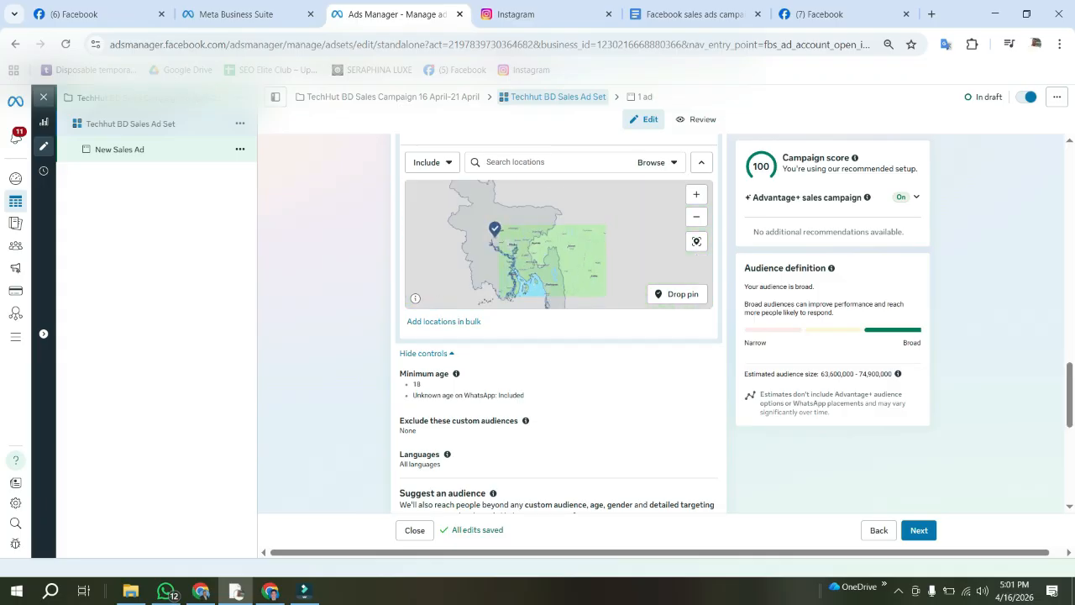
pyautogui.moveTo(571, 239); pyautogui.dragTo(618, 271)
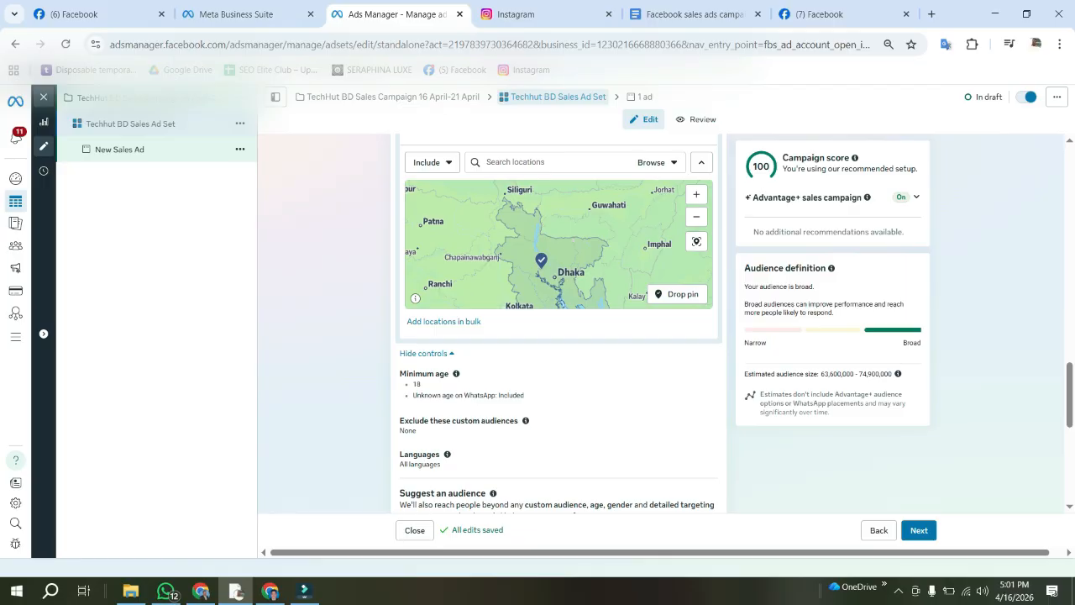
pyautogui.scroll(2, 539, 270)
pyautogui.scroll(-2, 538, 271)
pyautogui.scroll(2, 539, 271)
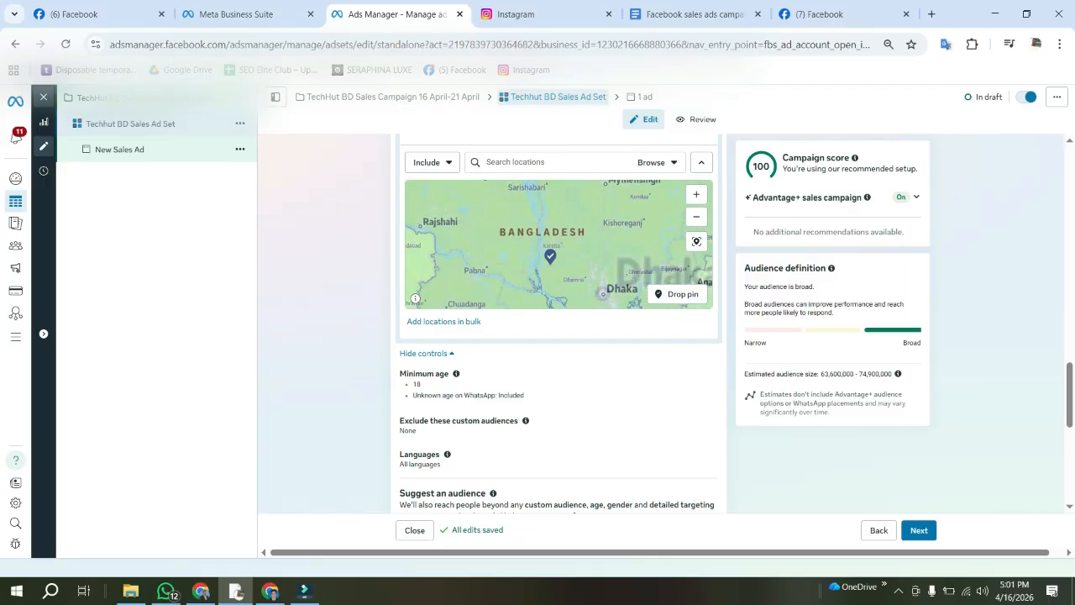
pyautogui.moveTo(539, 264); pyautogui.dragTo(612, 182)
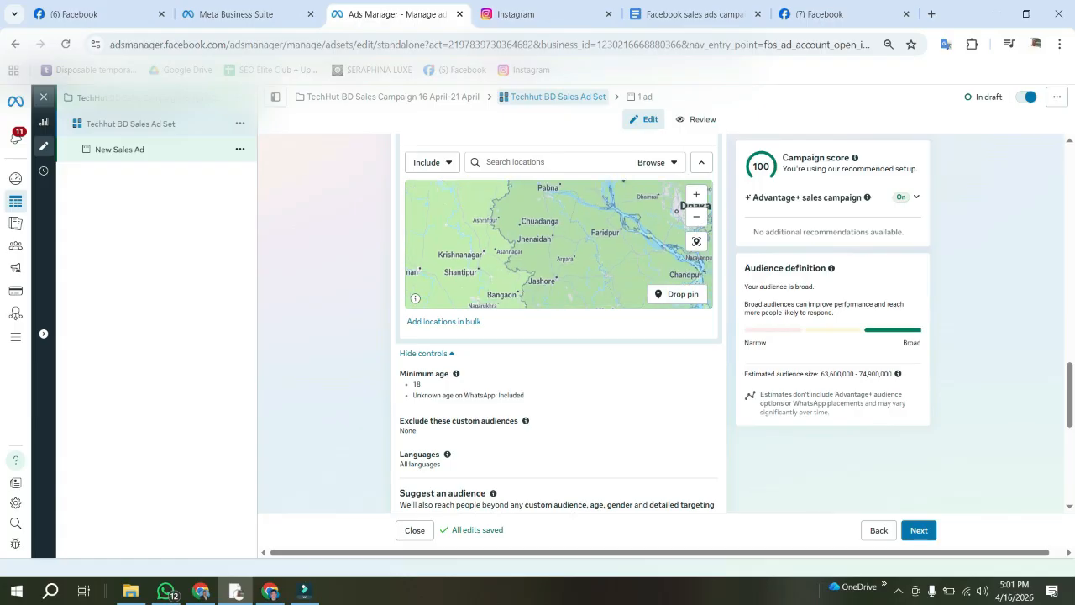
# - Search for Jessore and add the matching place to the included audience locations
pyautogui.click(546, 162)
pyautogui.write('Jessore')
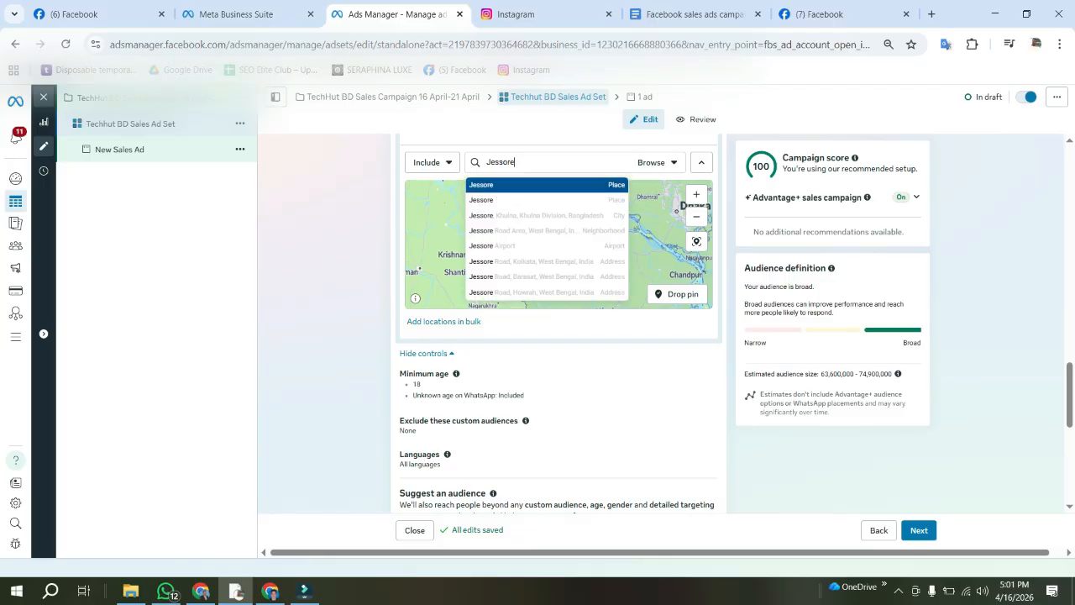
pyautogui.press('Return')
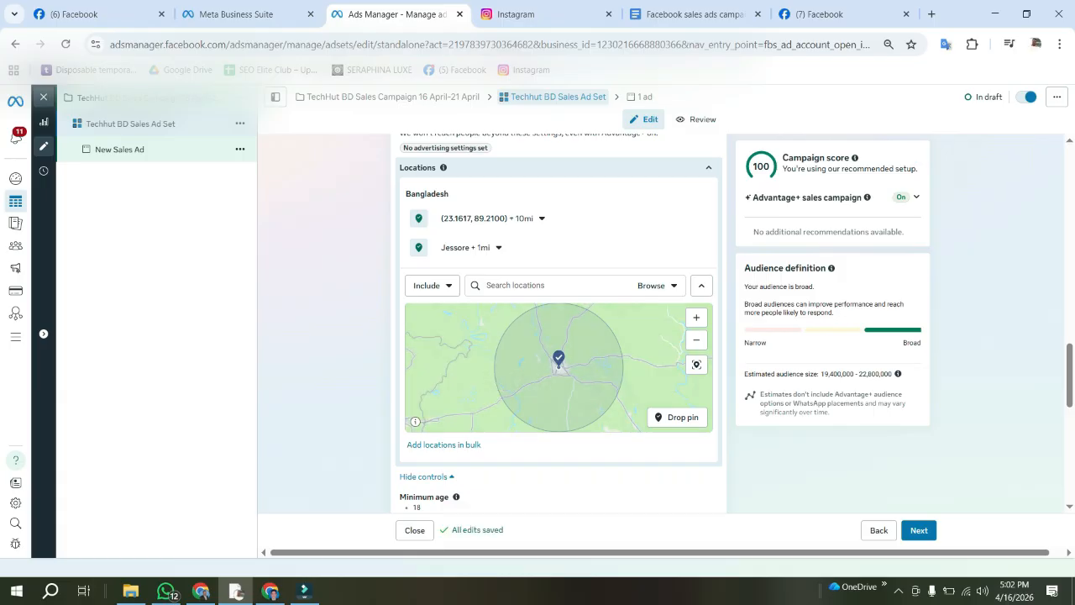
# - Drop a targeting pin on Chuadanga and remove the Jessore place from the included locations
pyautogui.moveTo(556, 346); pyautogui.dragTo(560, 407)
pyautogui.moveTo(565, 326); pyautogui.dragTo(575, 413)
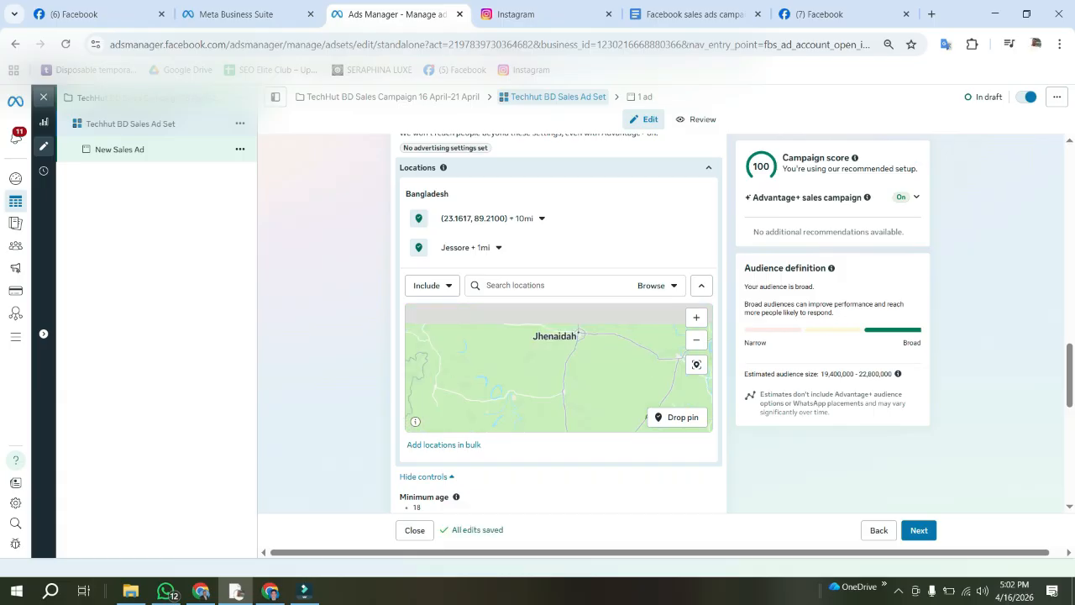
pyautogui.scroll(-2, 588, 367)
pyautogui.scroll(2, 550, 341)
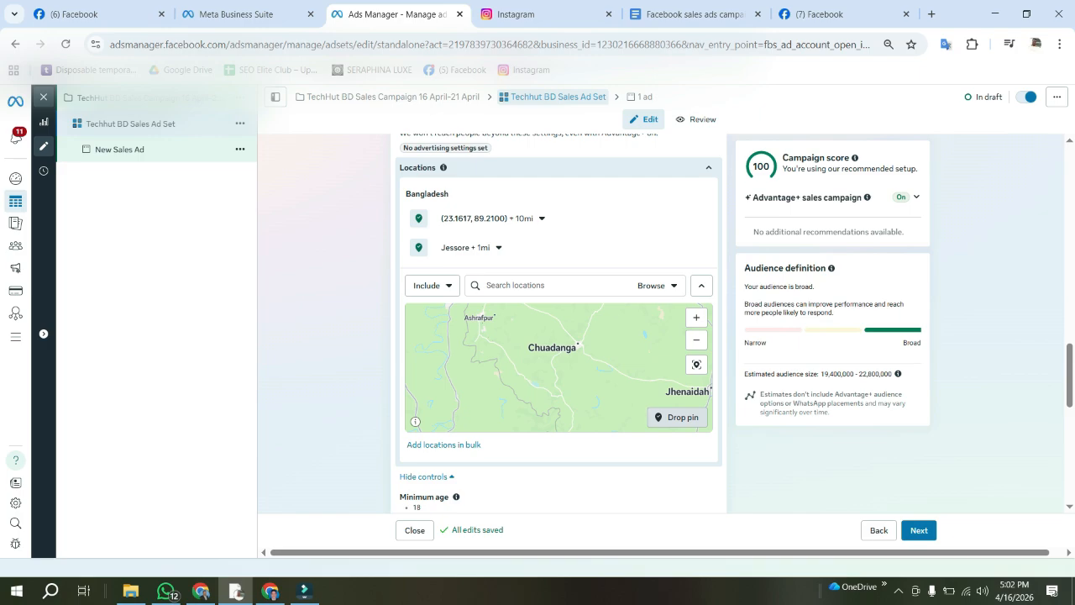
pyautogui.click(579, 343)
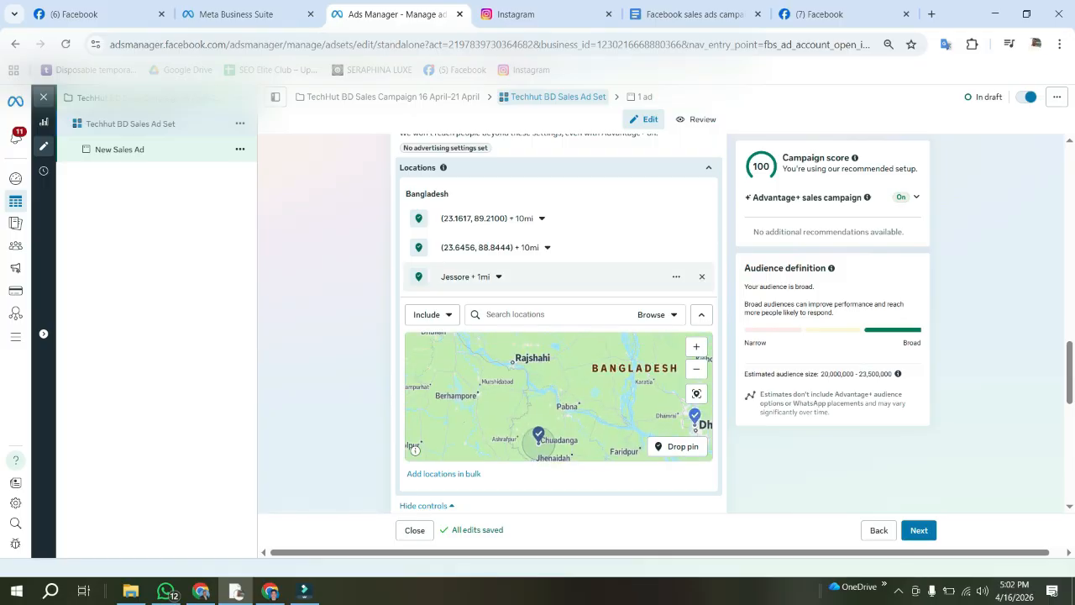
pyautogui.click(701, 276)
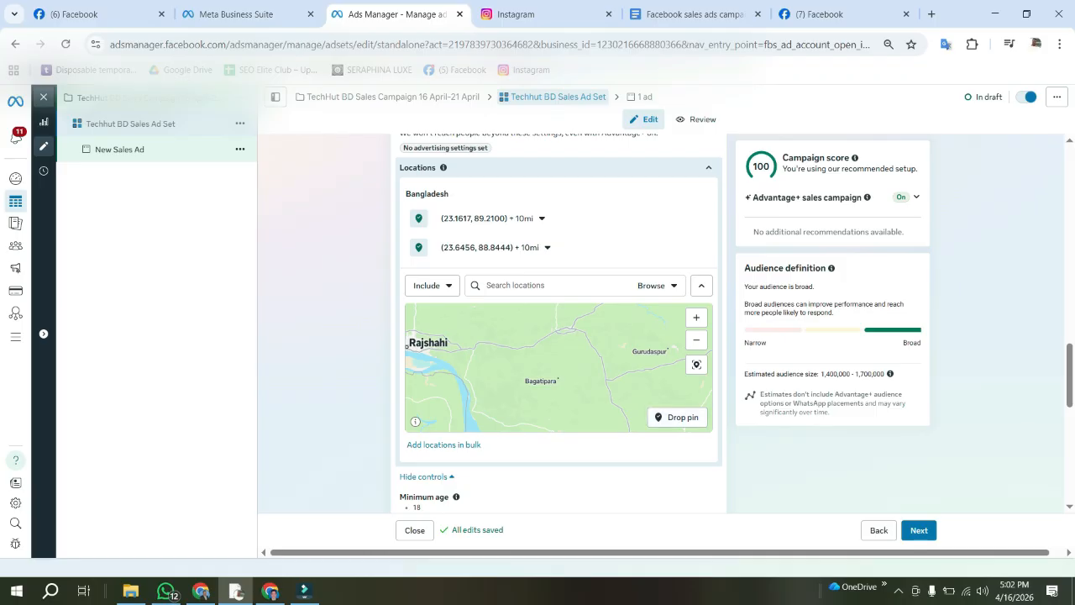
# - Drop a targeting pin on Rajshahi and set its radius to 22 mi
pyautogui.click(441, 338)
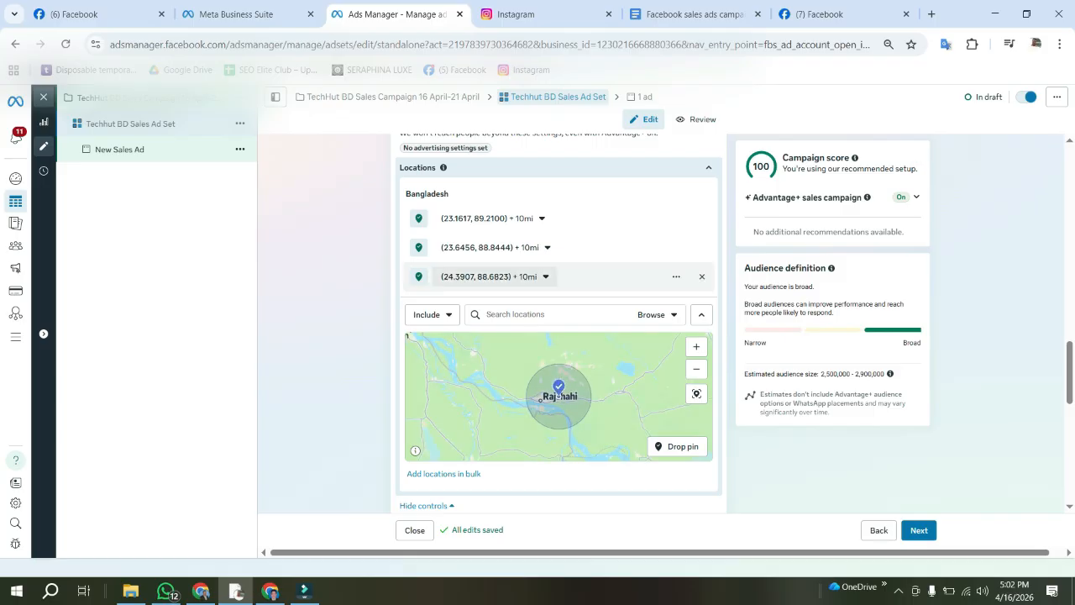
pyautogui.click(545, 277)
pyautogui.moveTo(460, 332); pyautogui.dragTo(473, 332)
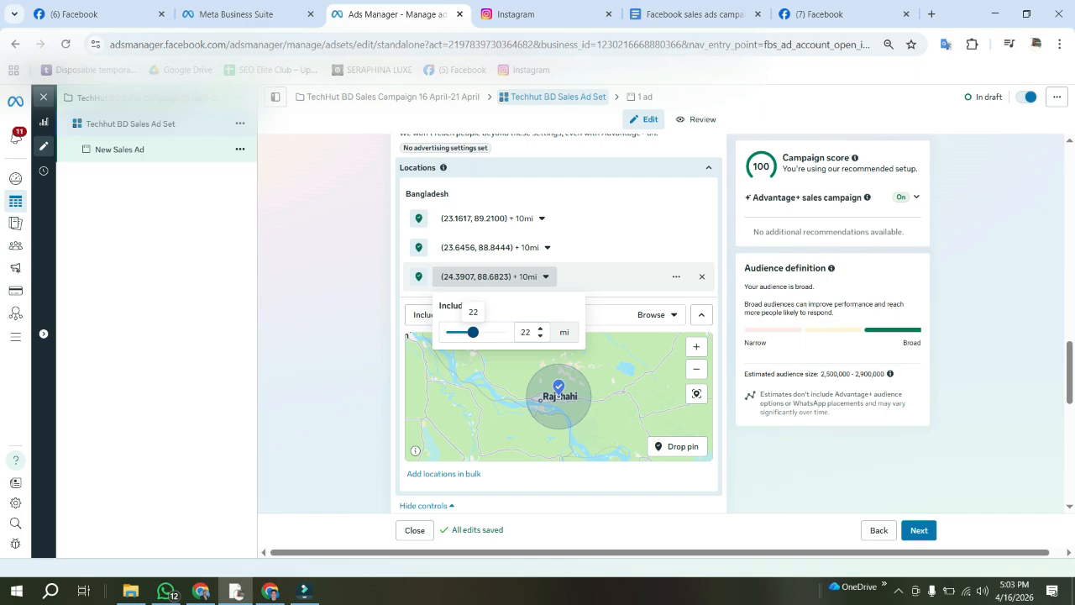
# - Close the Rajshahi pin's radius setting and examine the targeting map around Rajshahi, Naogaon and Bogura
pyautogui.click(344, 353)
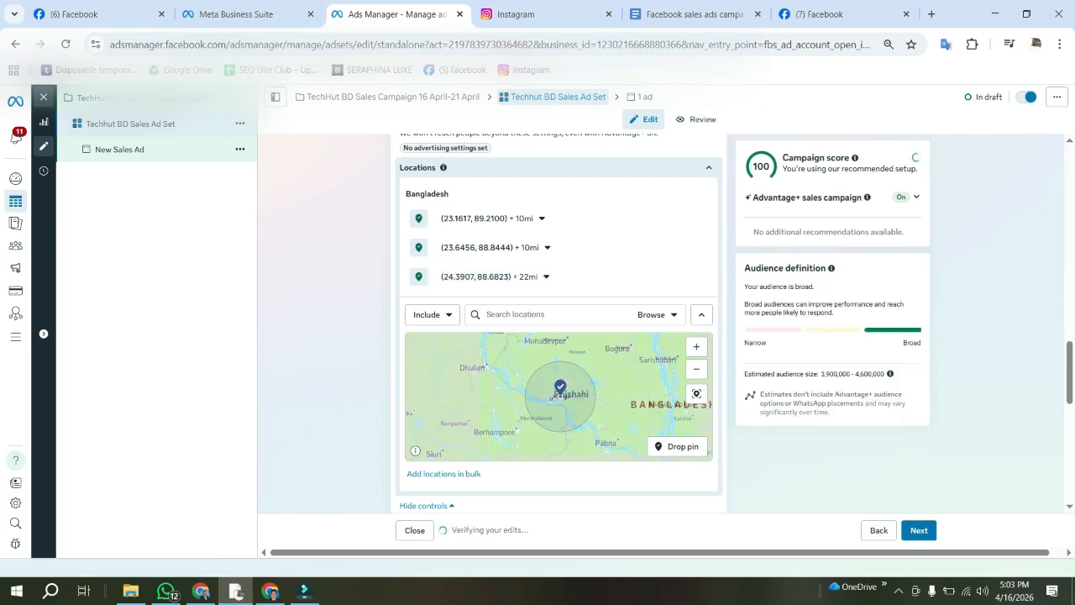
pyautogui.moveTo(578, 342); pyautogui.dragTo(543, 391)
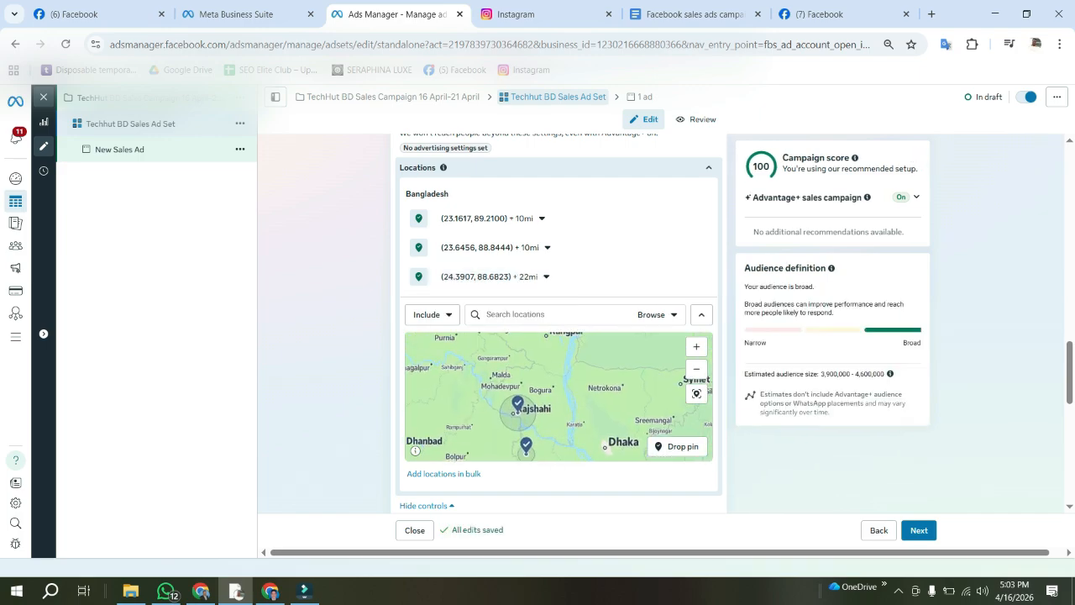
pyautogui.scroll(3, 543, 392)
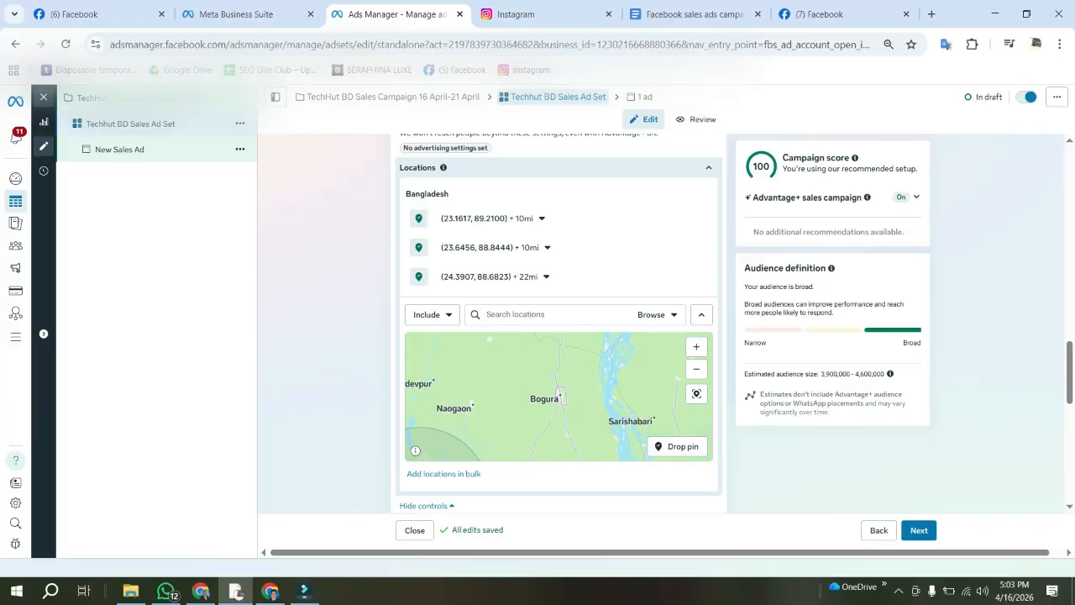
pyautogui.moveTo(554, 411); pyautogui.dragTo(563, 395)
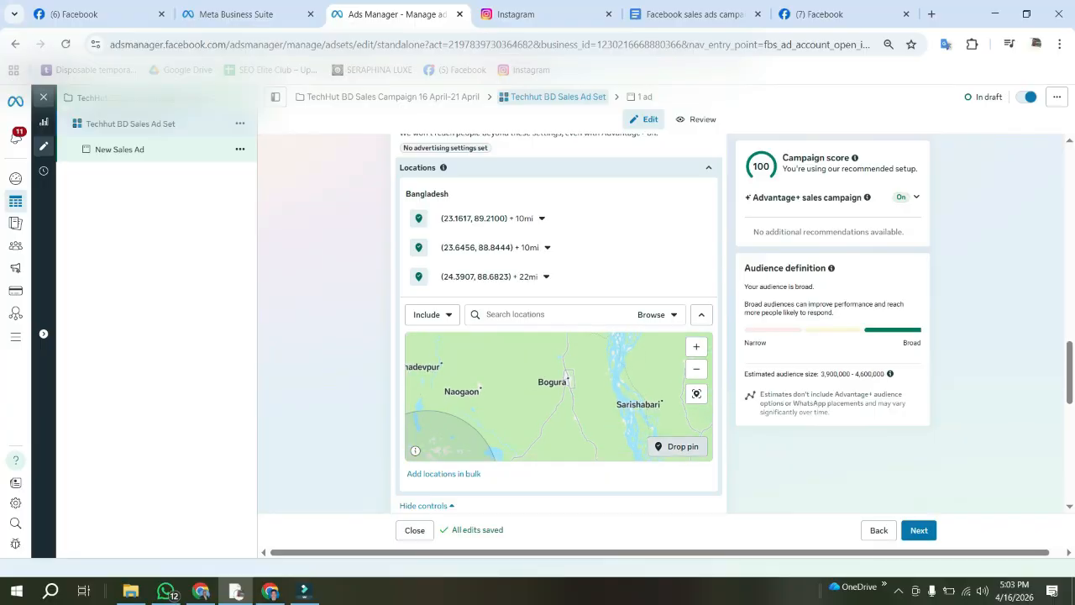
pyautogui.click(678, 447)
pyautogui.scroll(-2, 556, 398)
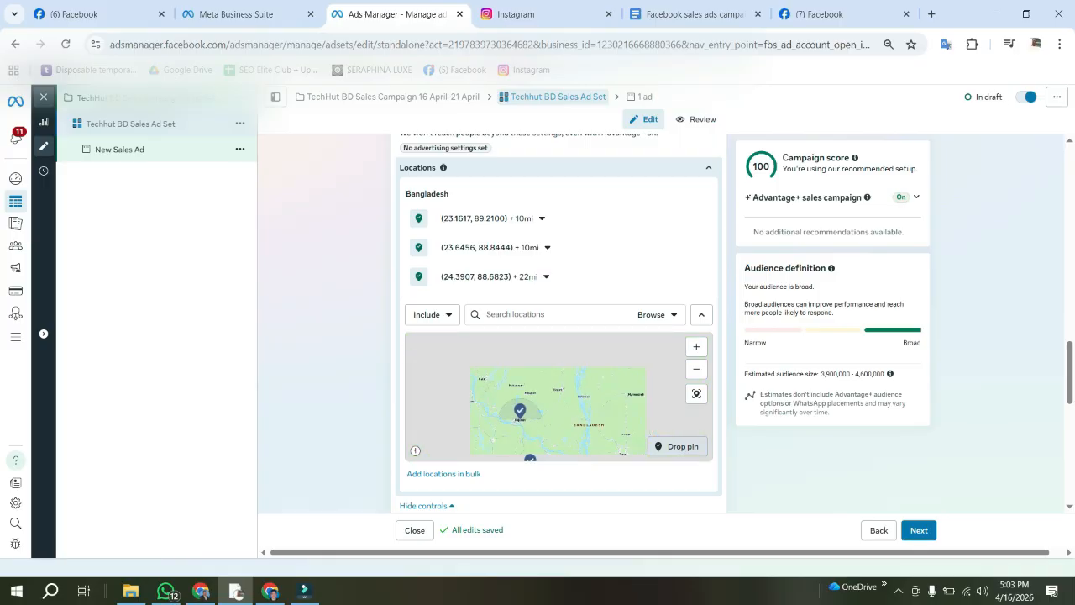
pyautogui.scroll(2, 557, 398)
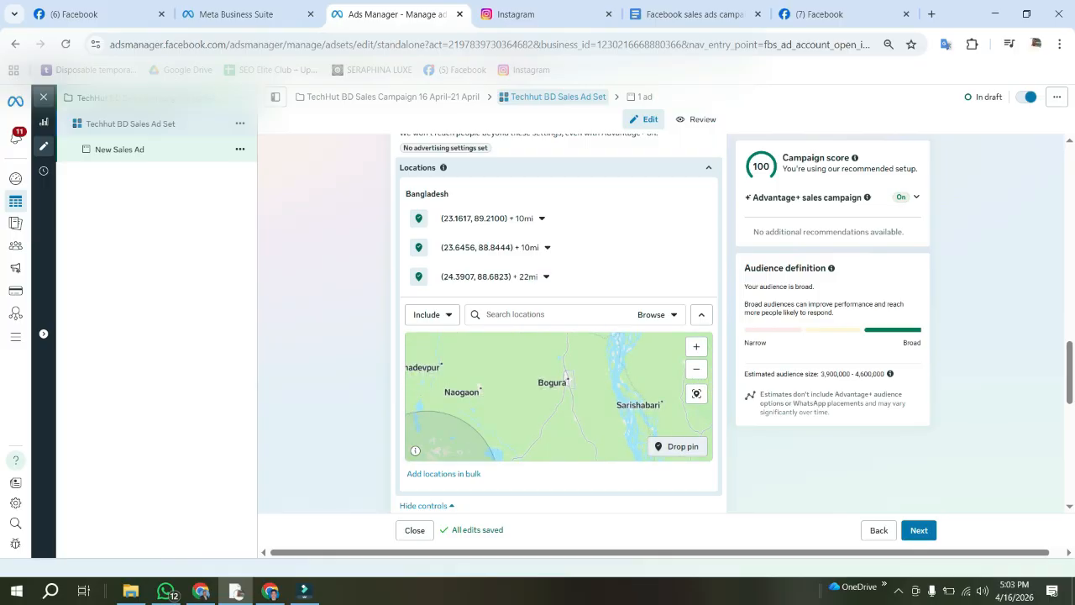
pyautogui.scroll(-2, 654, 340)
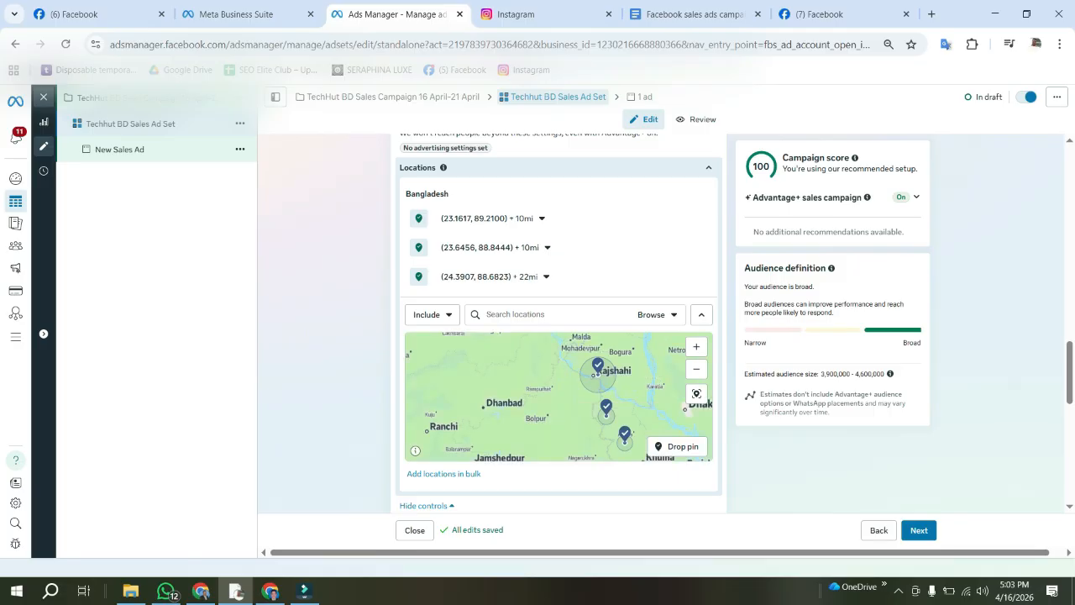
# - Open the minimum age control and review it together with the location summary in the audience controls
pyautogui.scroll(-3, 588, 310)
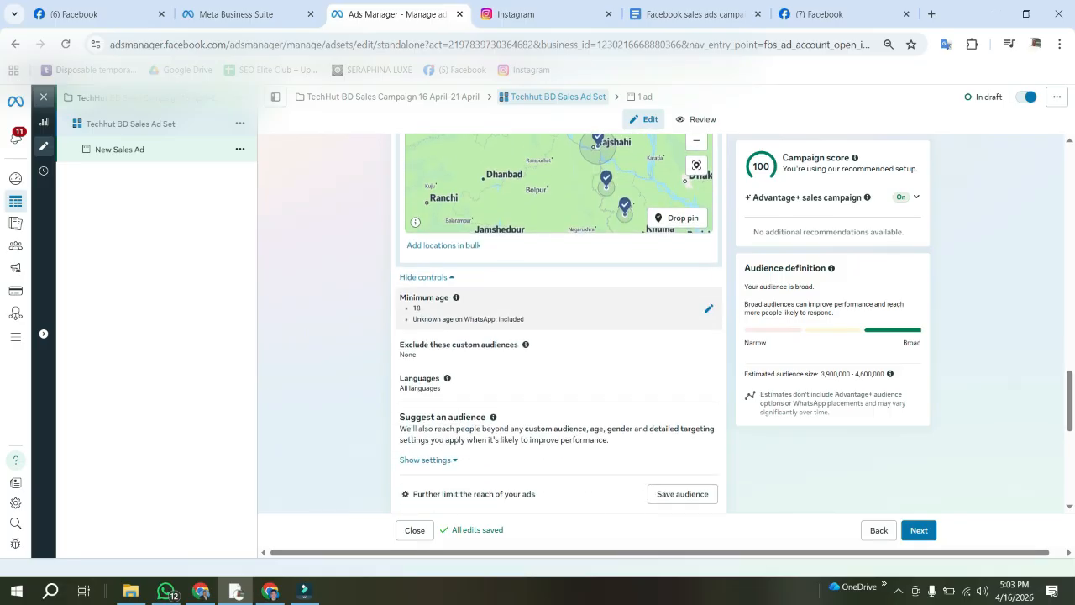
pyautogui.scroll(-3, 558, 319)
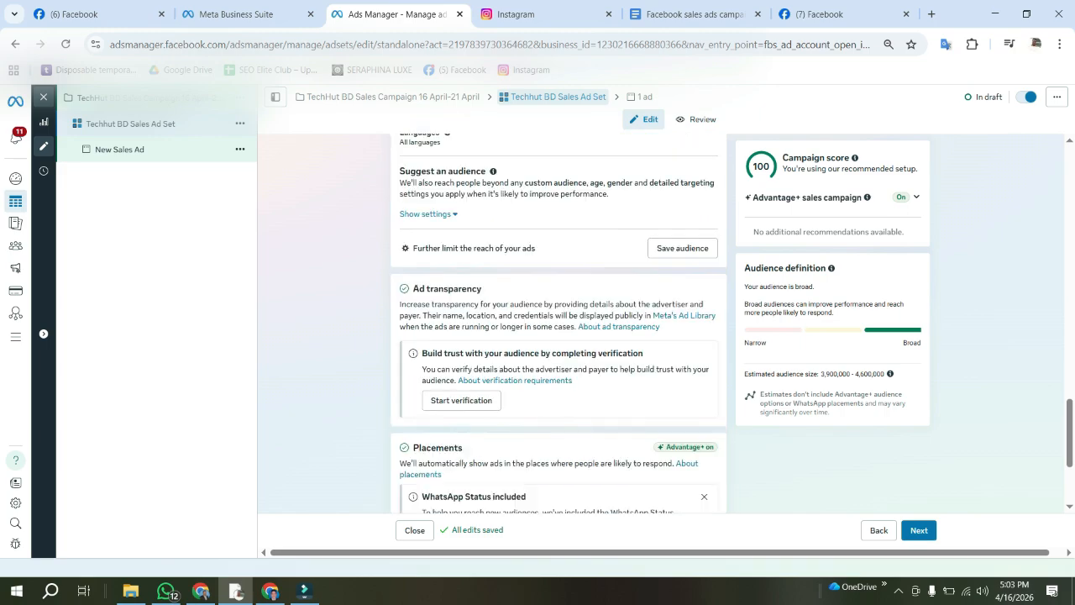
pyautogui.scroll(3, 558, 319)
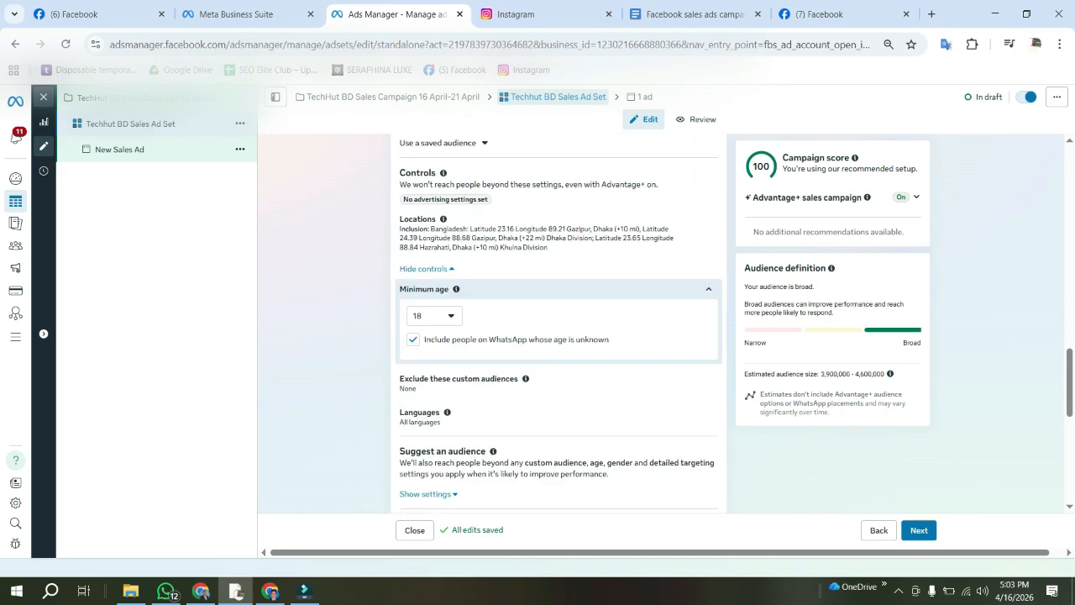
pyautogui.scroll(2, 559, 319)
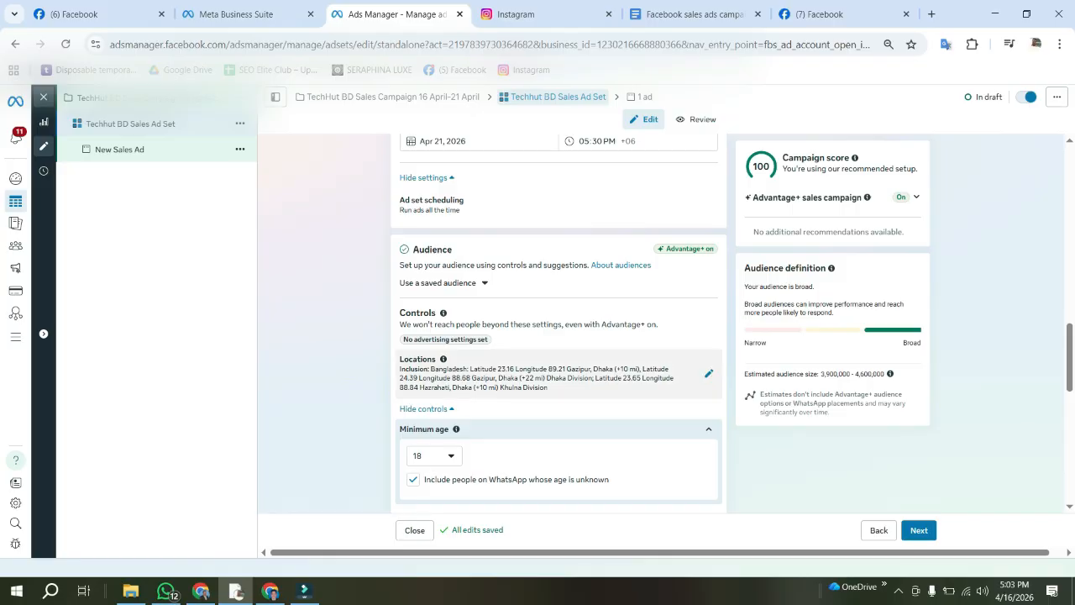
pyautogui.scroll(-2, 559, 319)
pyautogui.scroll(-1, 559, 336)
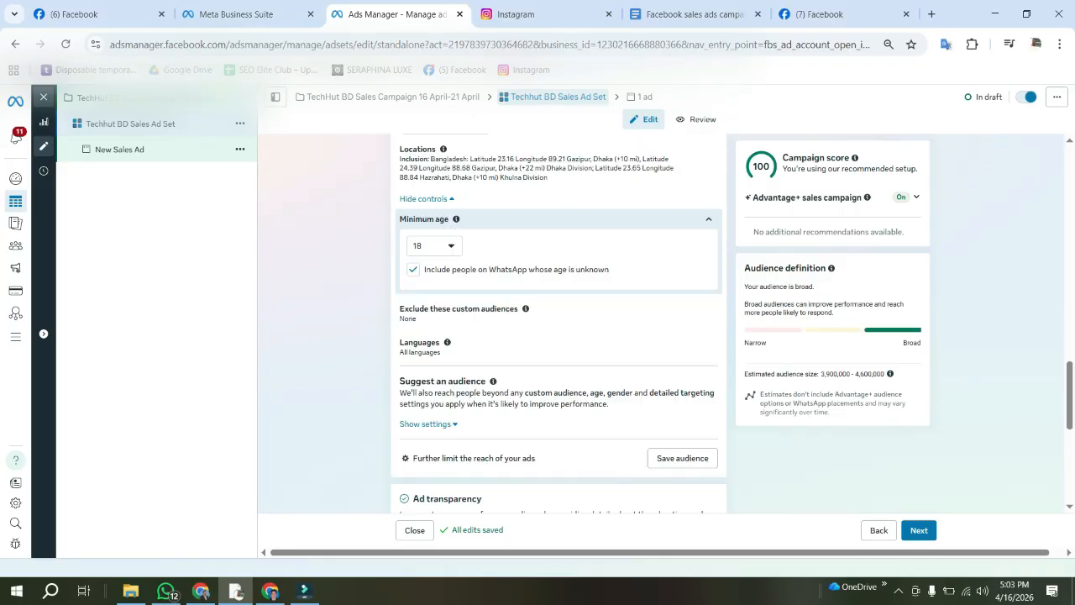
# - Limit the audience languages to Bengali and English (All)
pyautogui.click(710, 347)
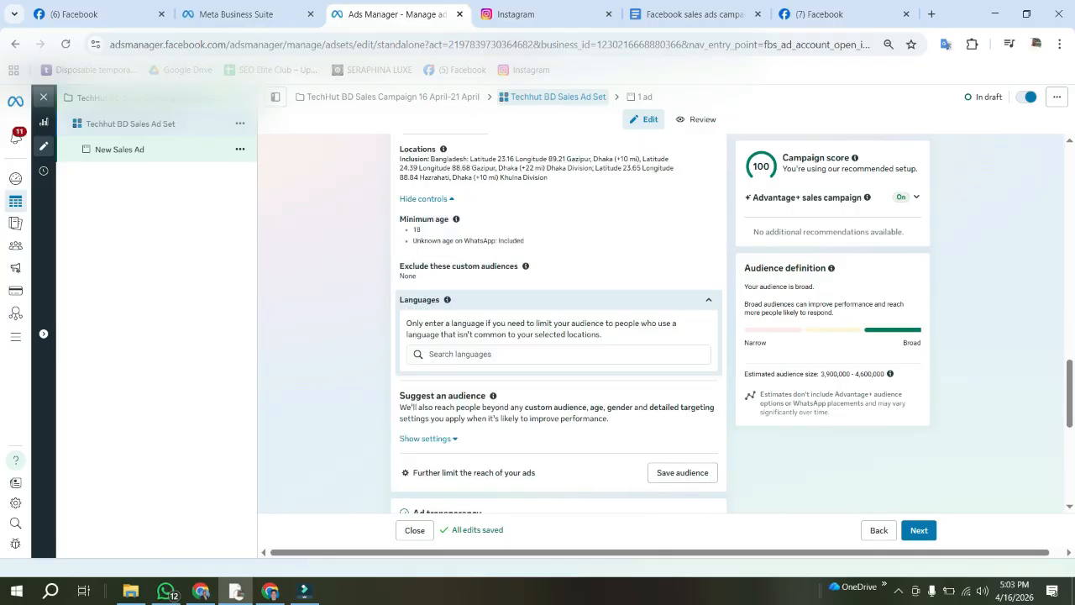
pyautogui.click(559, 355)
pyautogui.write('ben')
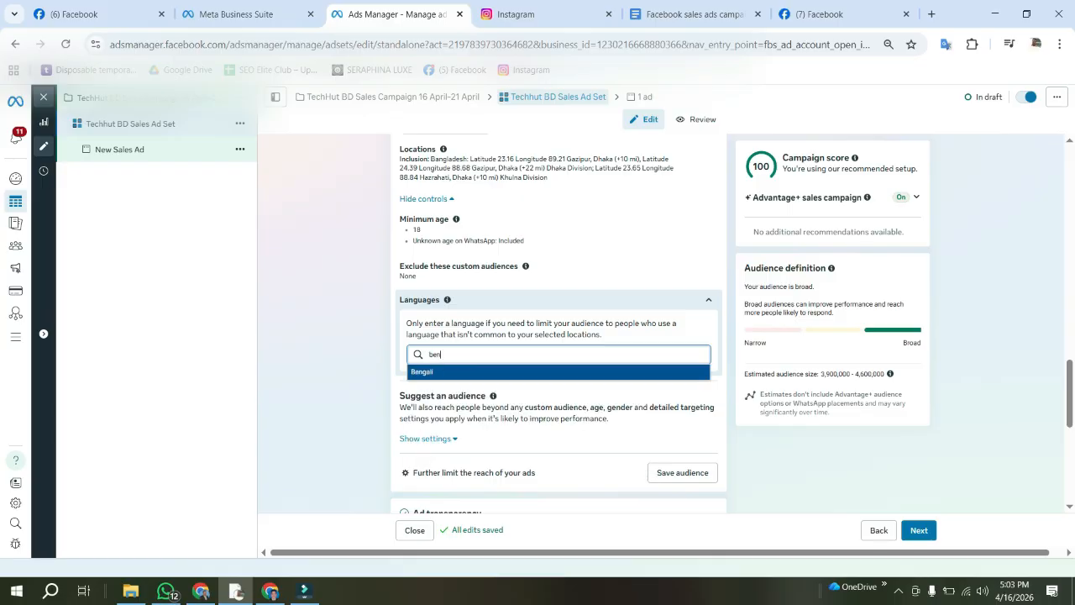
pyautogui.press('Return')
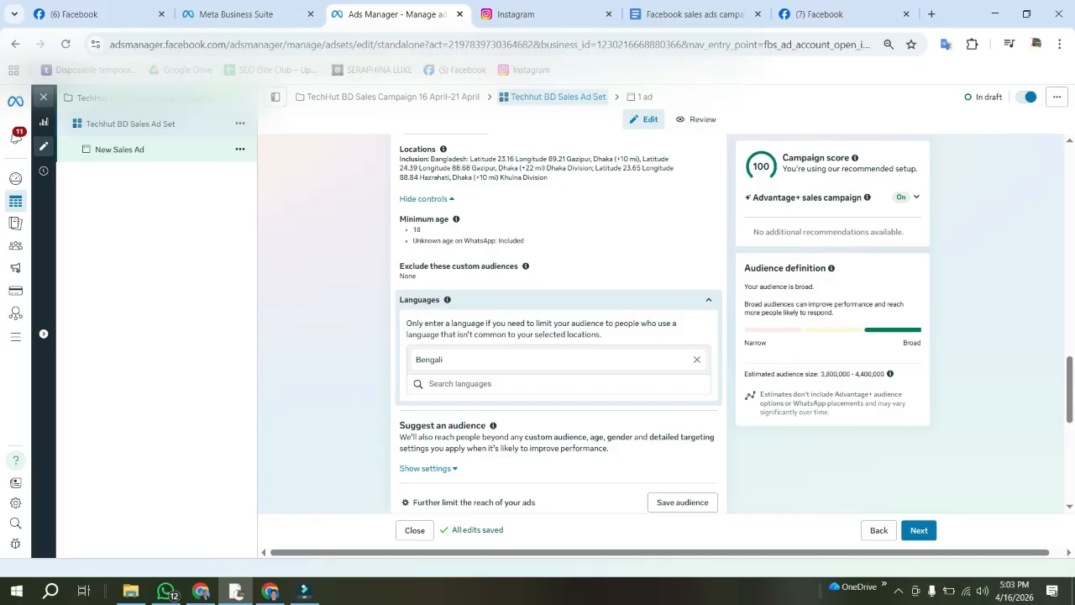
pyautogui.click(504, 384)
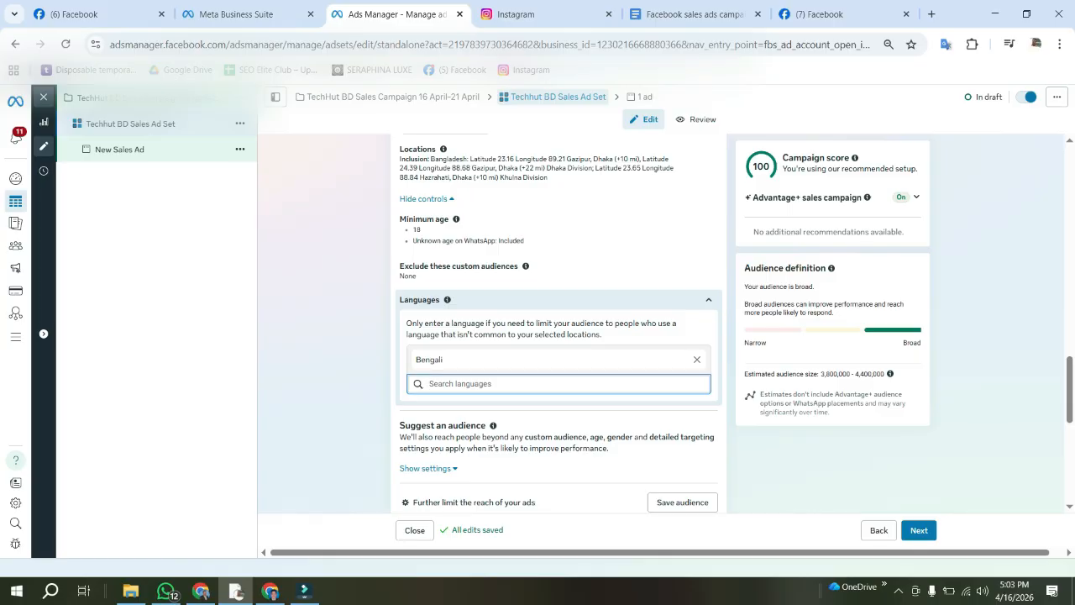
pyautogui.write('eng')
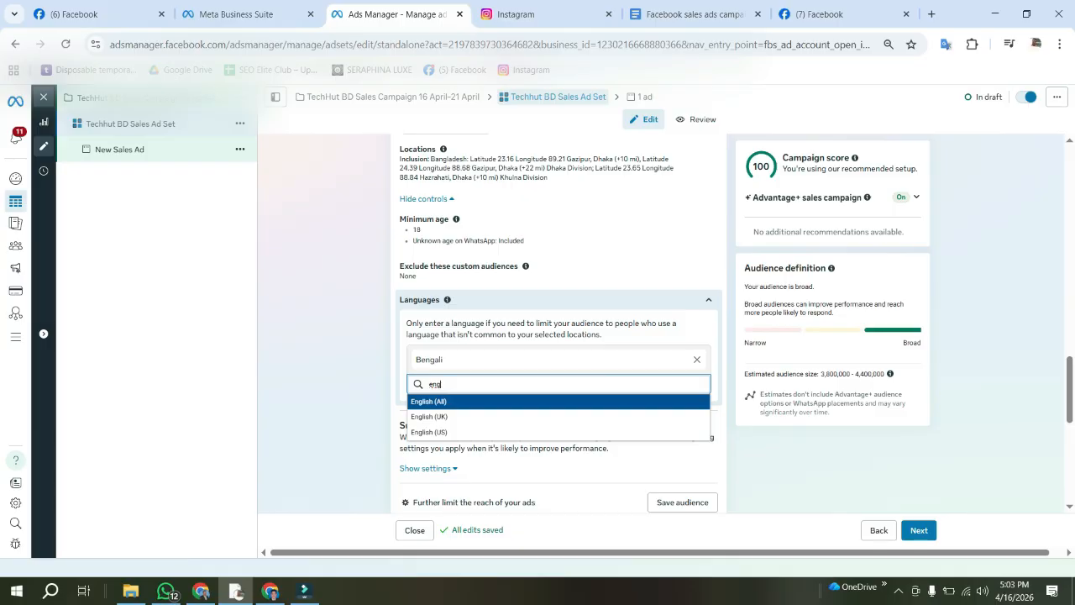
pyautogui.press('Return')
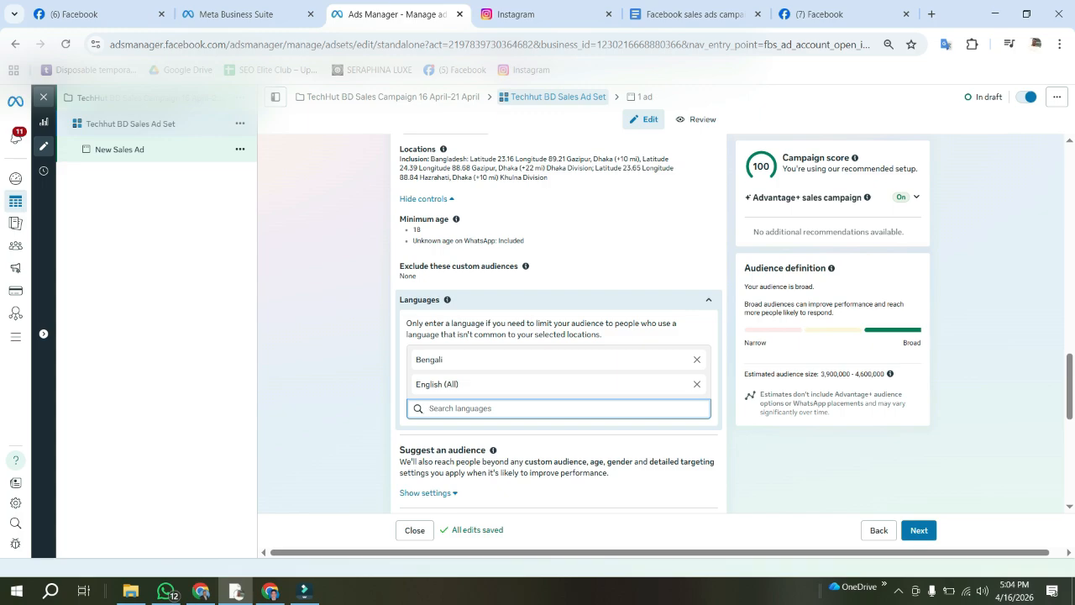
# - Review the ad set's audience controls, schedule, budget, performance goal and message destination settings
pyautogui.scroll(-2, 559, 323)
pyautogui.scroll(4, 559, 323)
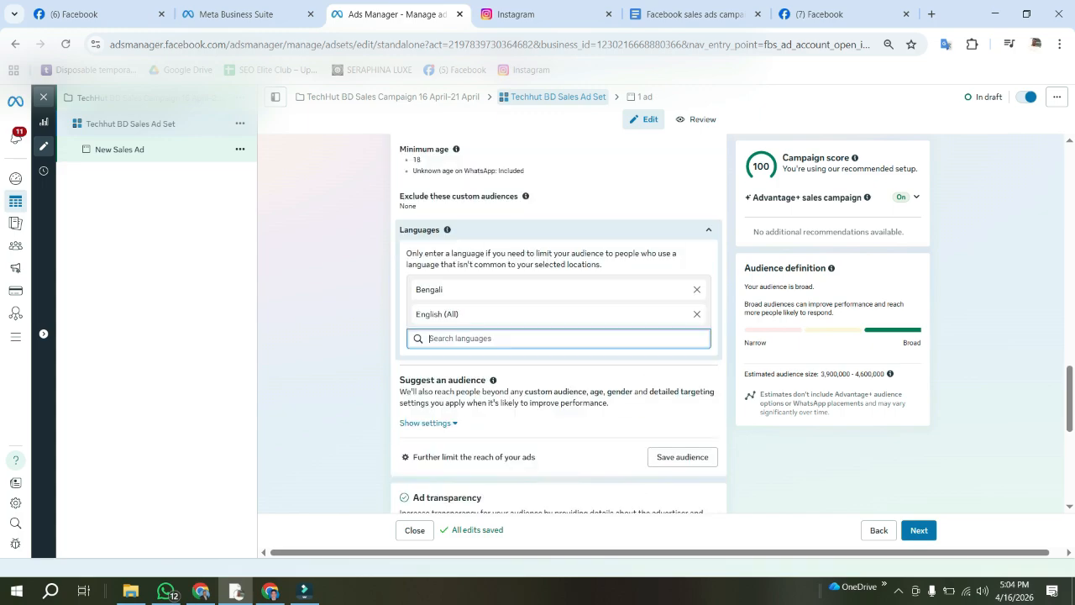
pyautogui.scroll(1, 558, 324)
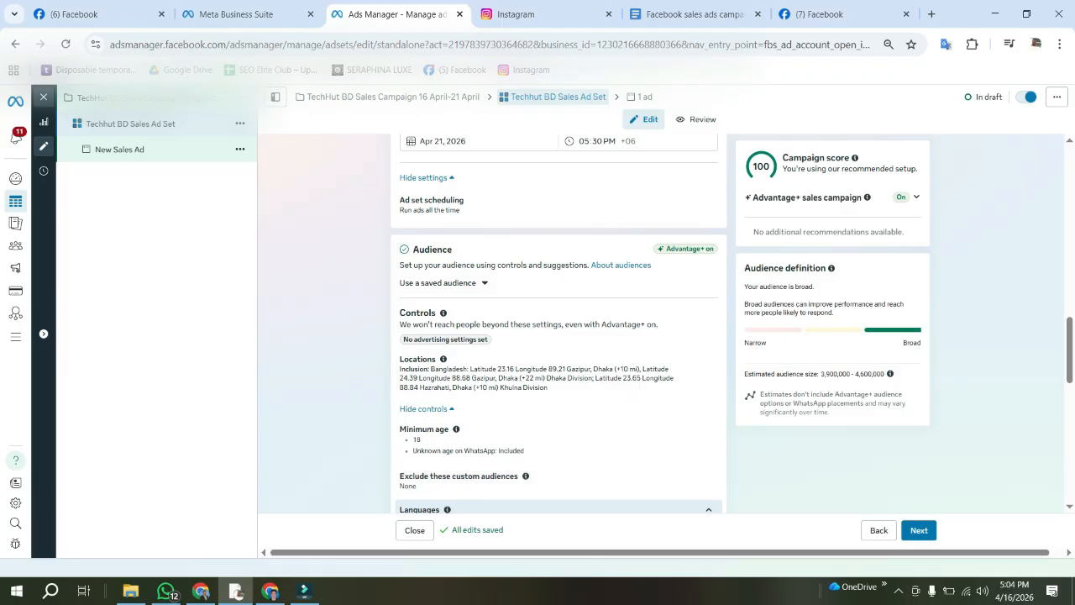
pyautogui.scroll(1, 558, 370)
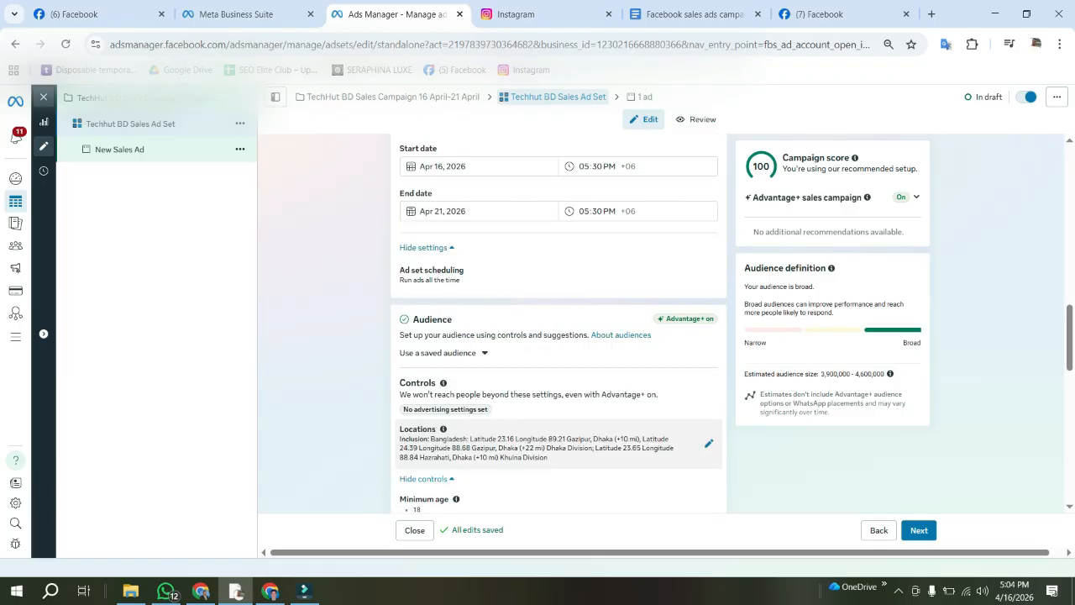
pyautogui.scroll(2, 559, 323)
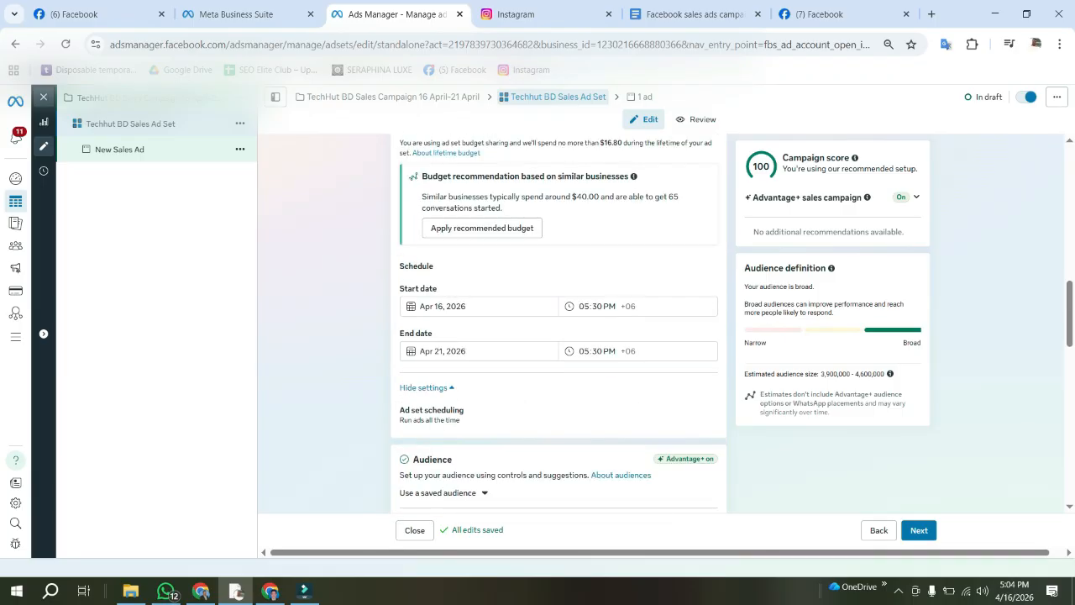
pyautogui.scroll(11, 559, 324)
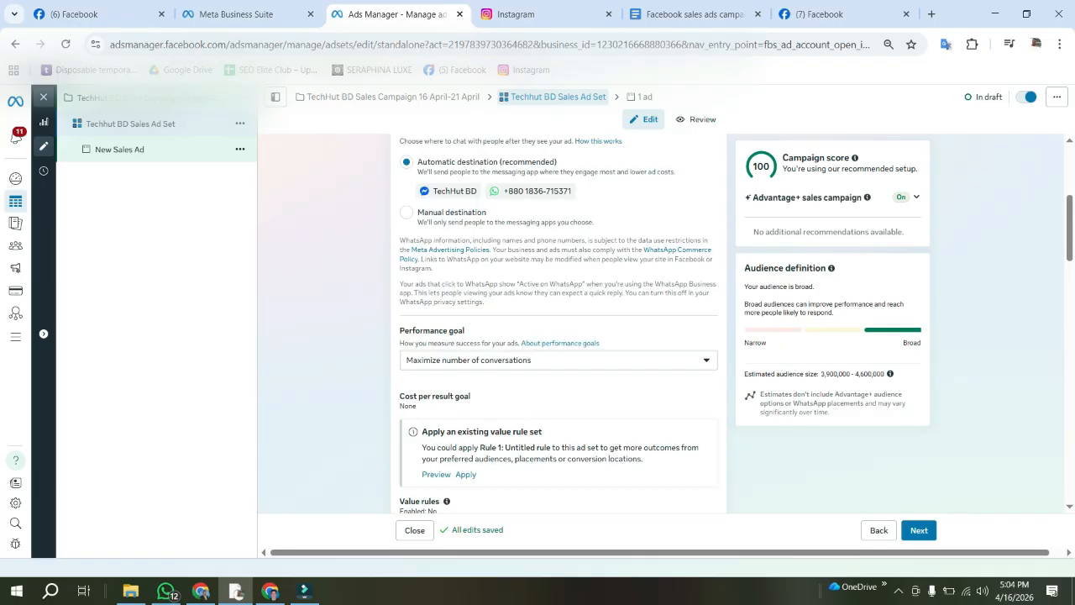
pyautogui.scroll(-12, 559, 324)
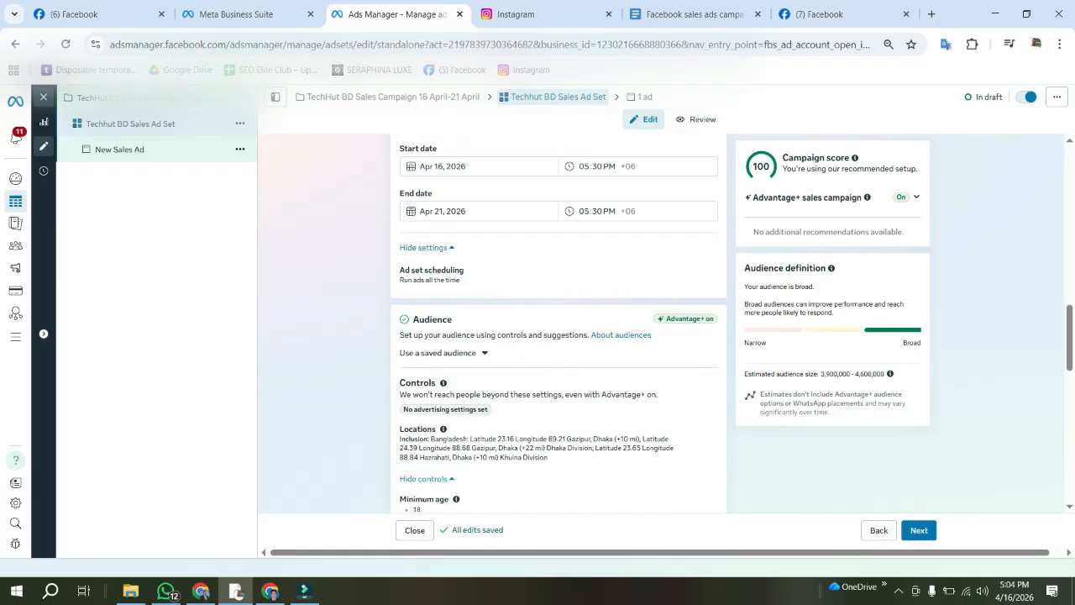
pyautogui.scroll(-3, 559, 323)
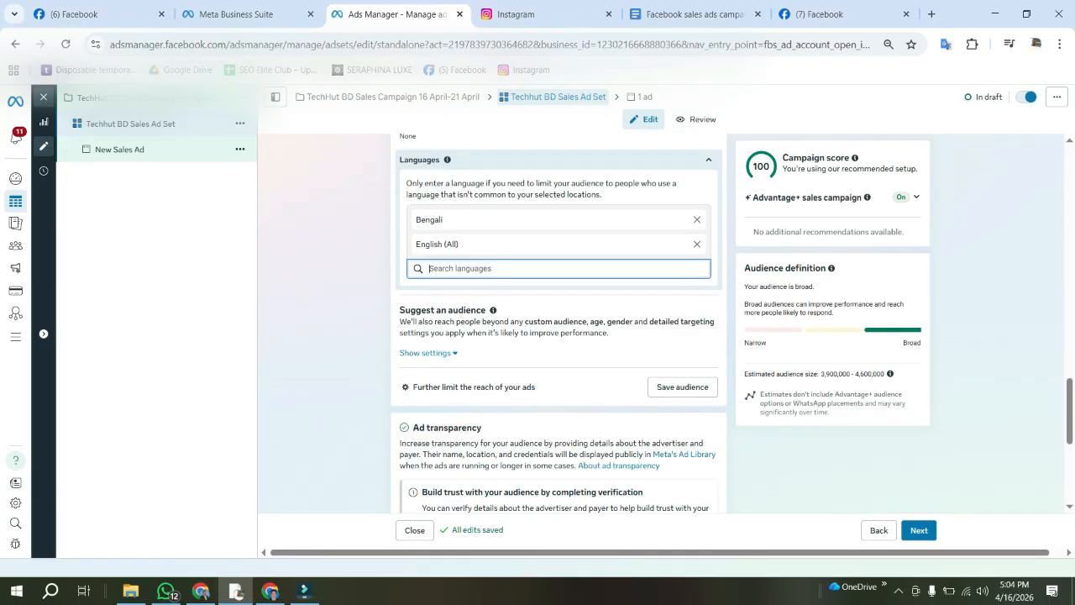
# - Show the Suggest an audience settings and set the suggested maximum age to 45
pyautogui.click(426, 353)
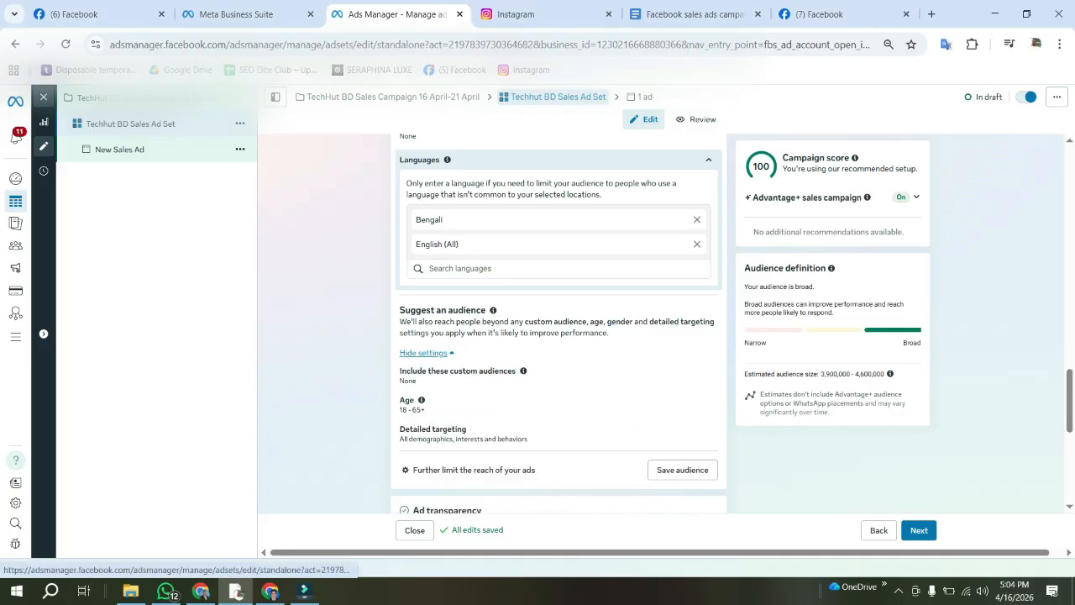
pyautogui.scroll(-1, 559, 336)
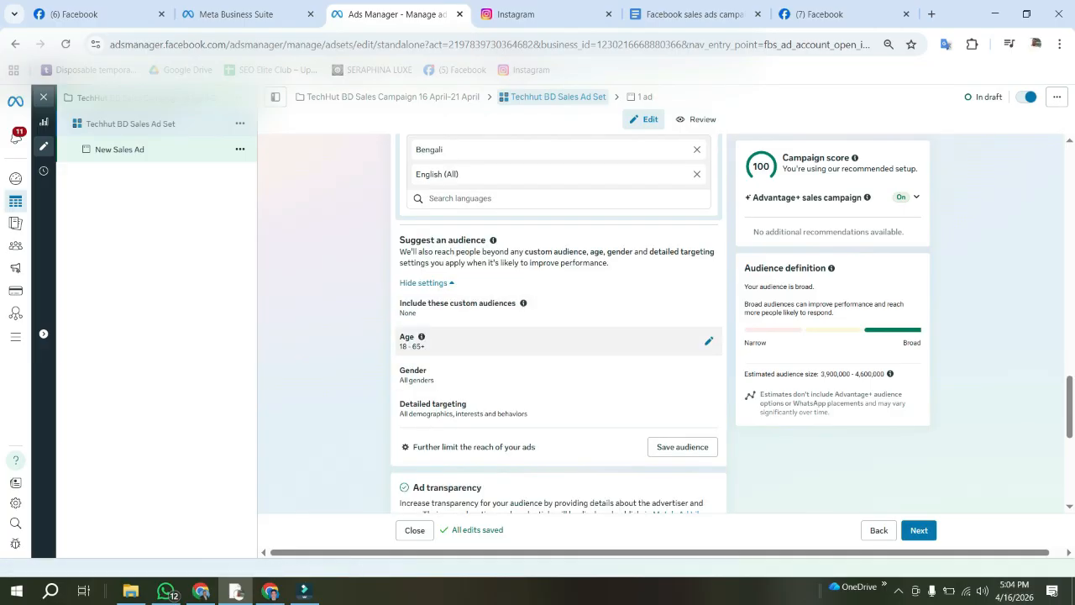
pyautogui.click(559, 311)
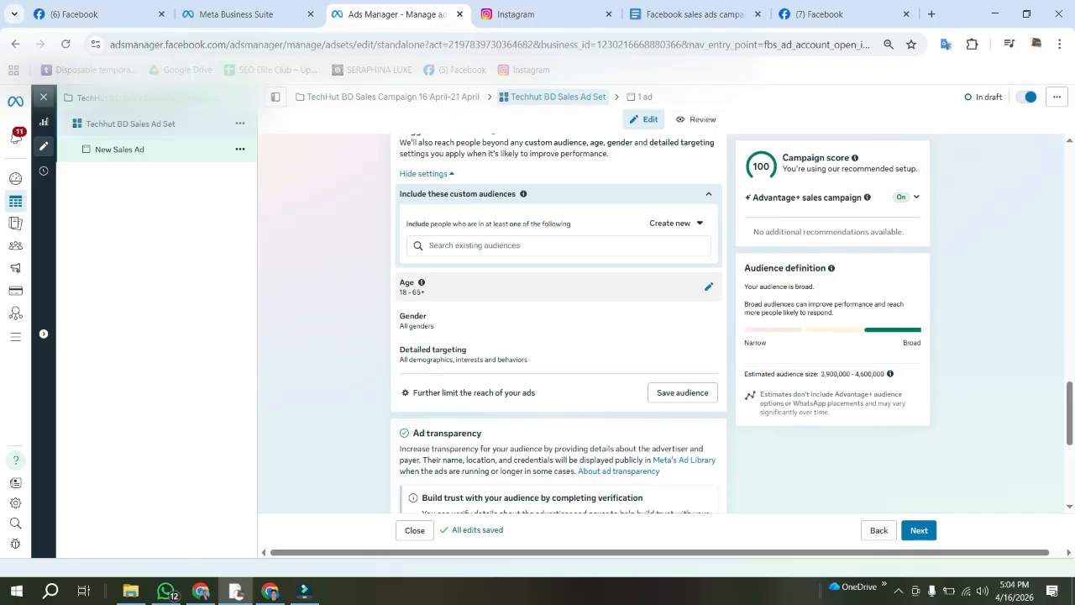
pyautogui.click(709, 286)
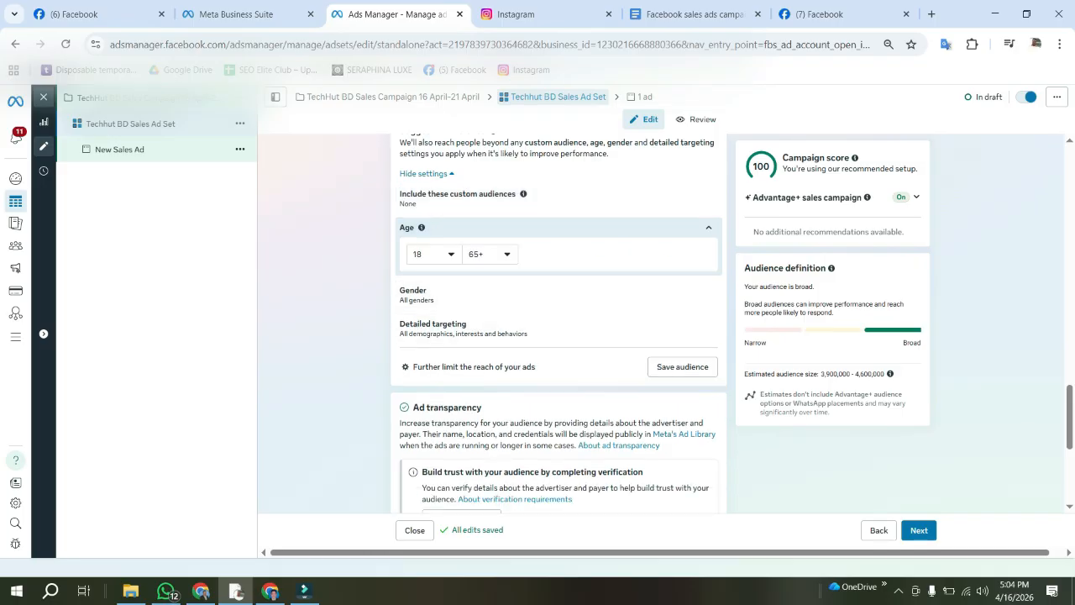
pyautogui.click(491, 254)
pyautogui.scroll(3, 513, 395)
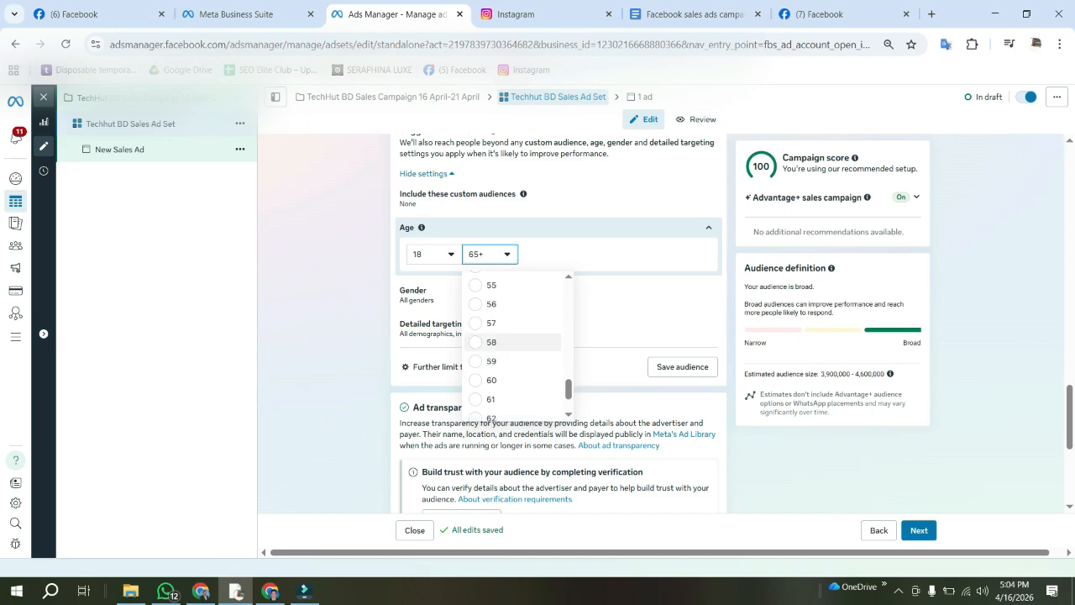
pyautogui.scroll(3, 517, 344)
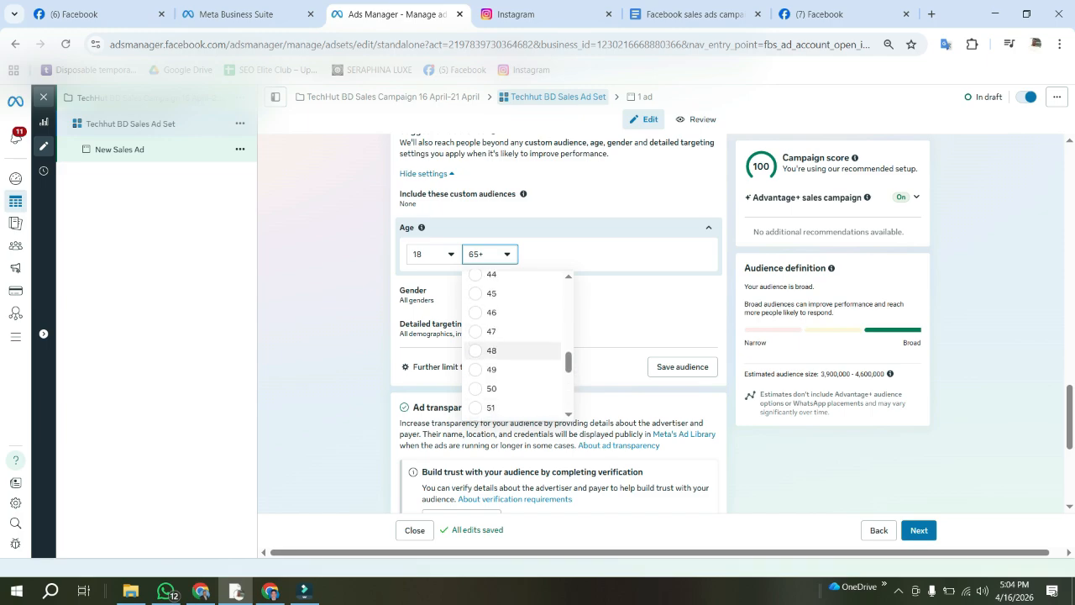
pyautogui.click(504, 294)
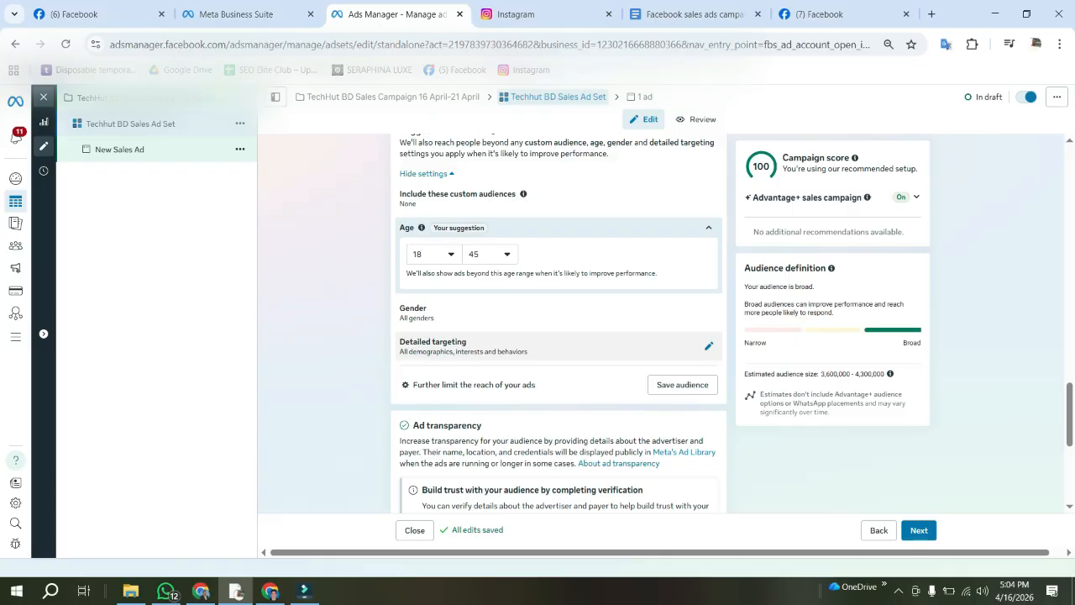
# - Add the Student (education) interest to the ad set's detailed targeting from the suggested options
pyautogui.click(709, 346)
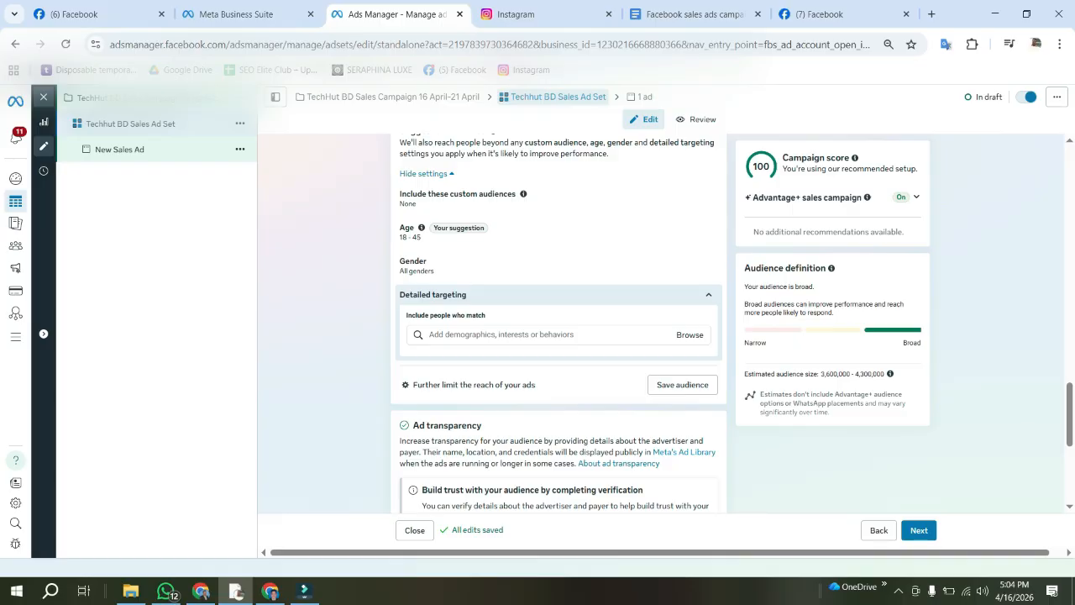
pyautogui.click(429, 335)
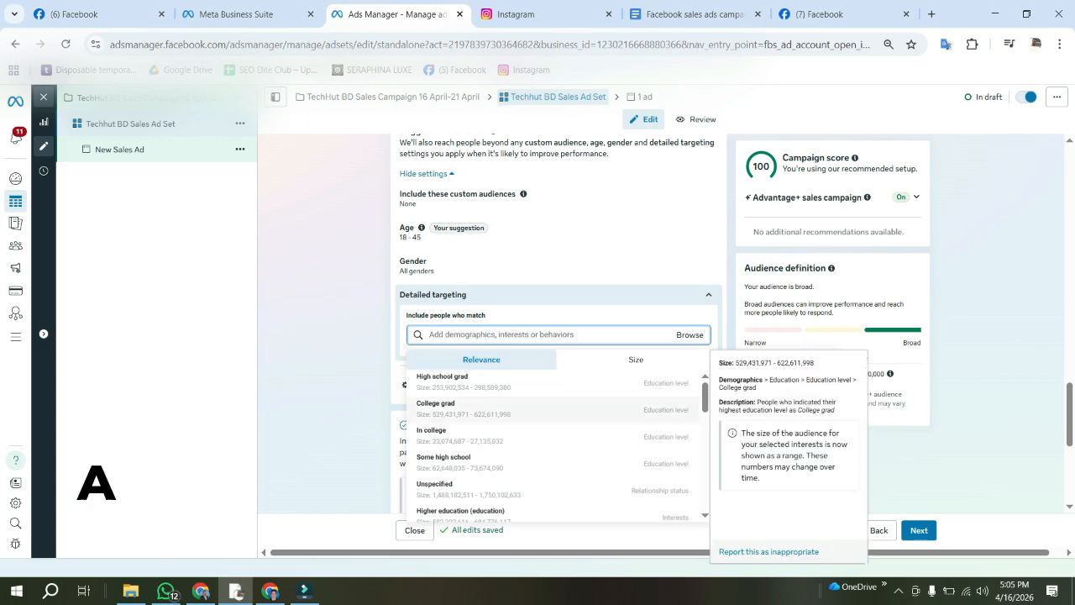
pyautogui.scroll(-2, 555, 408)
pyautogui.scroll(2, 554, 409)
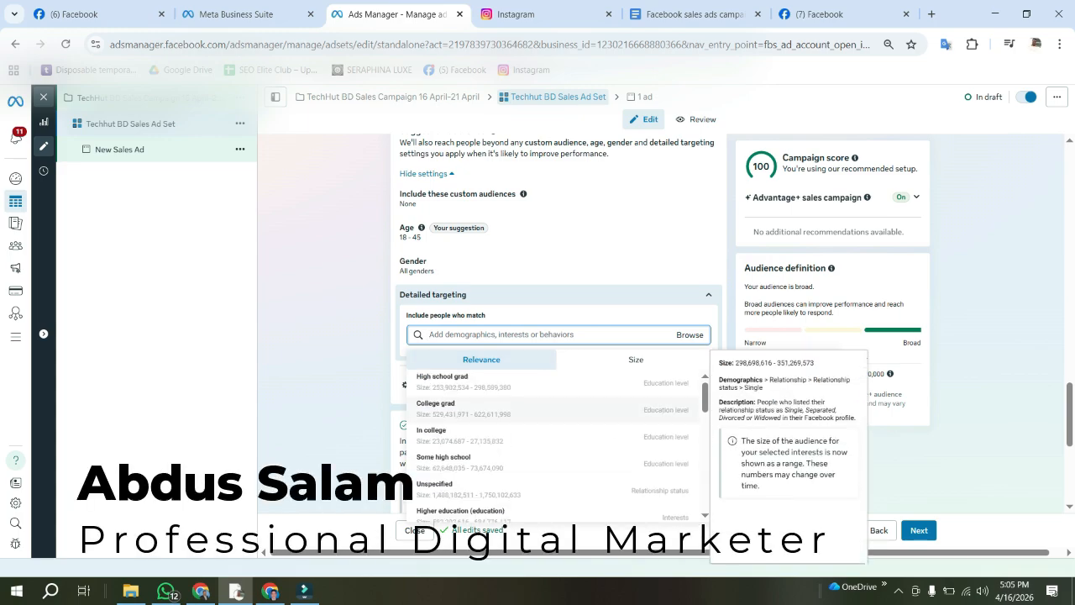
pyautogui.scroll(-4, 554, 425)
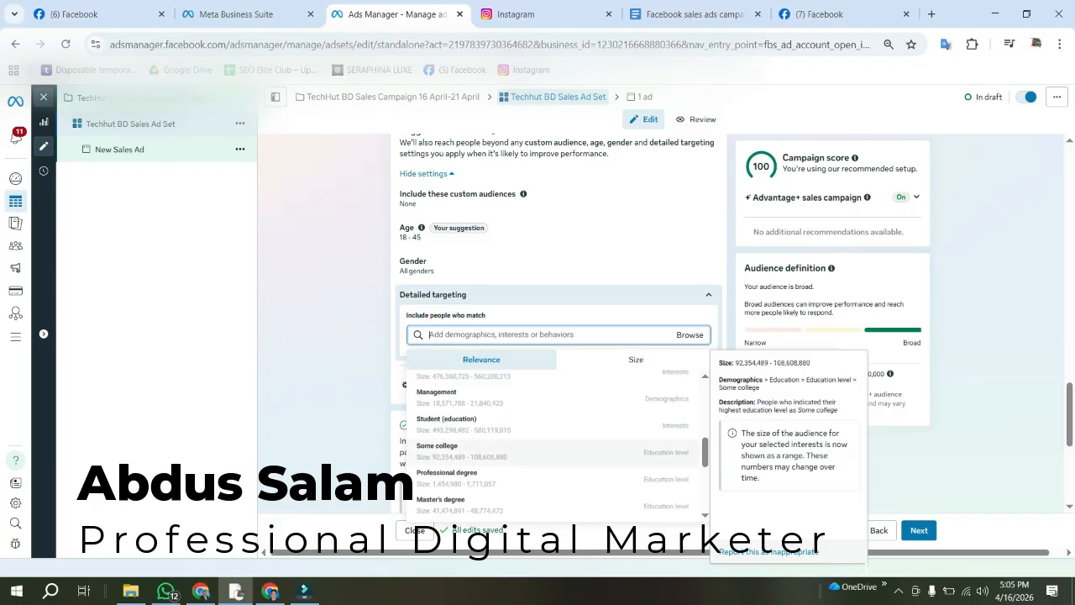
pyautogui.scroll(5, 555, 437)
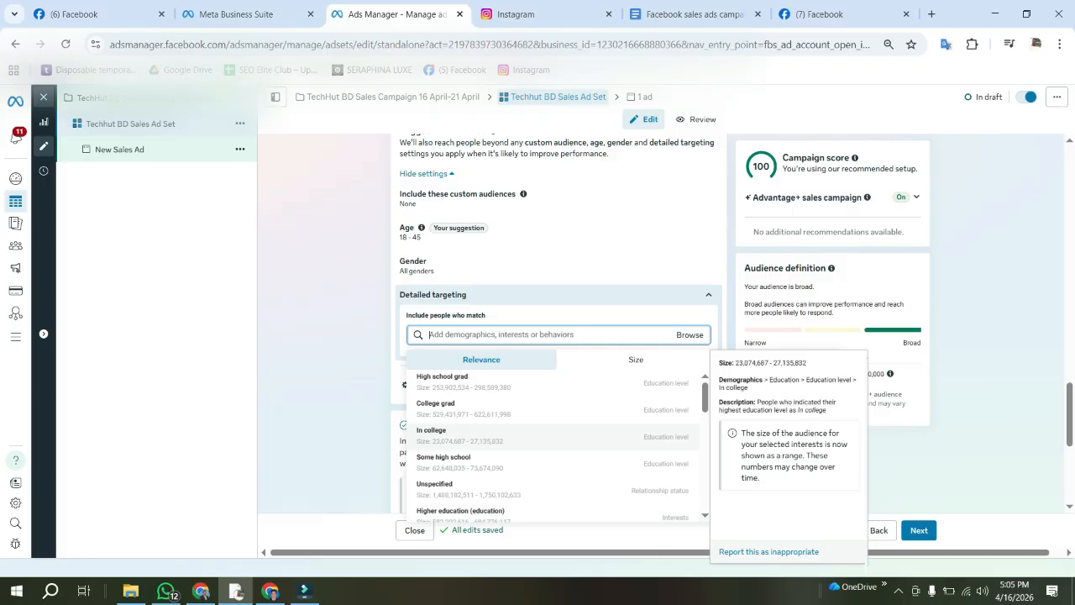
pyautogui.scroll(-5, 555, 437)
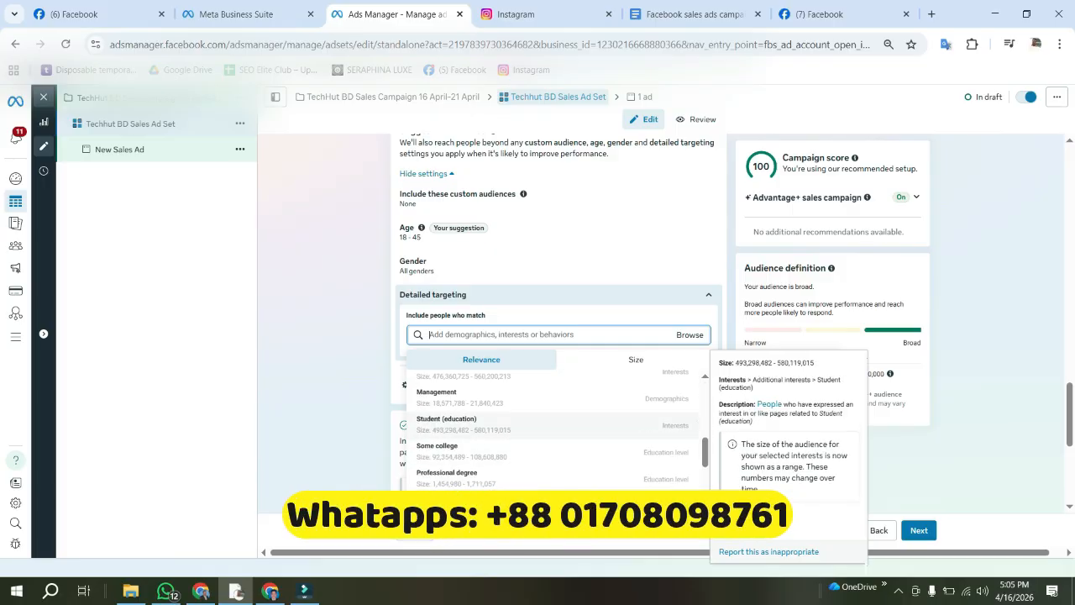
pyautogui.click(446, 420)
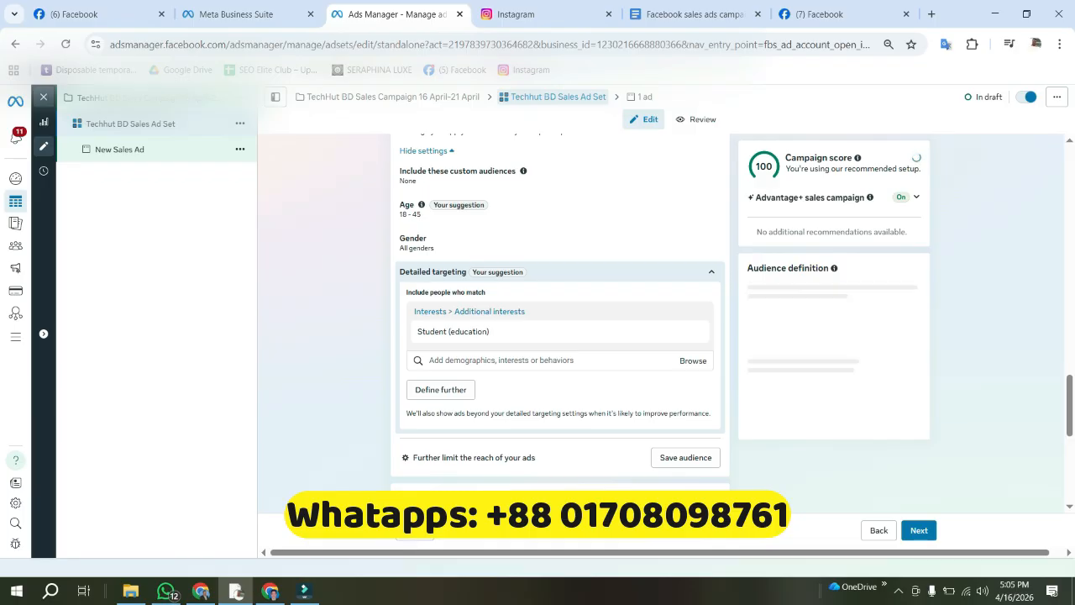
# - Browse the education level demographics and add College grad and In high school to the detailed targeting
pyautogui.click(689, 384)
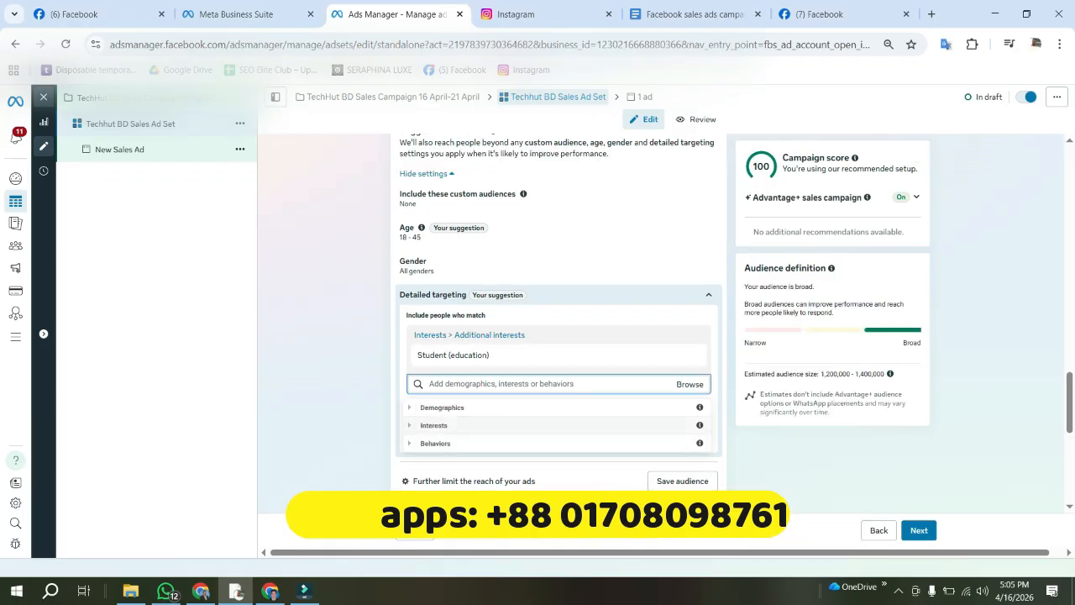
pyautogui.click(442, 408)
pyautogui.click(454, 426)
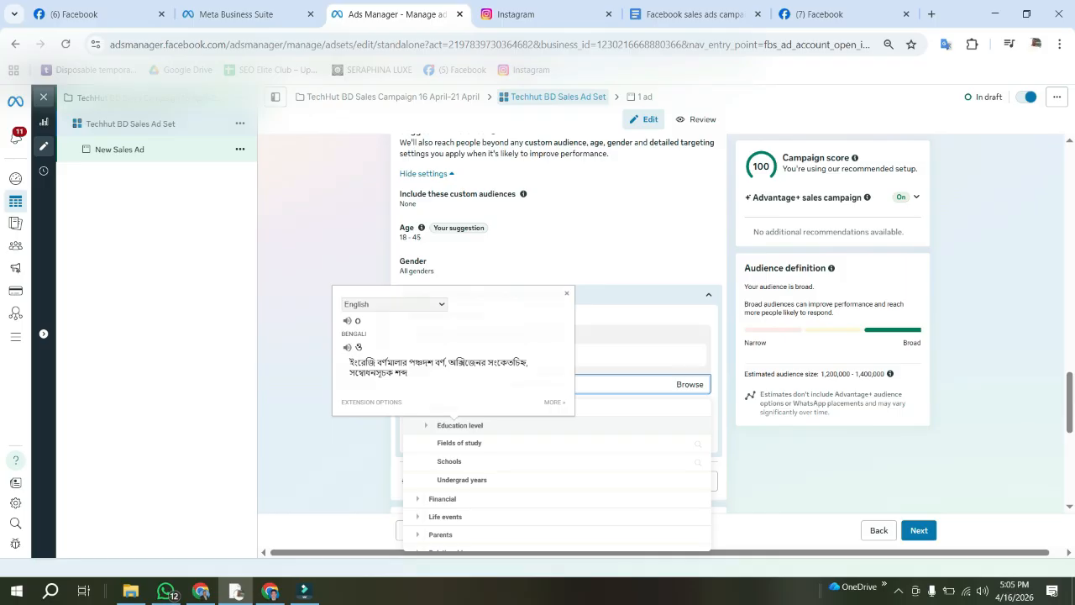
pyautogui.click(459, 425)
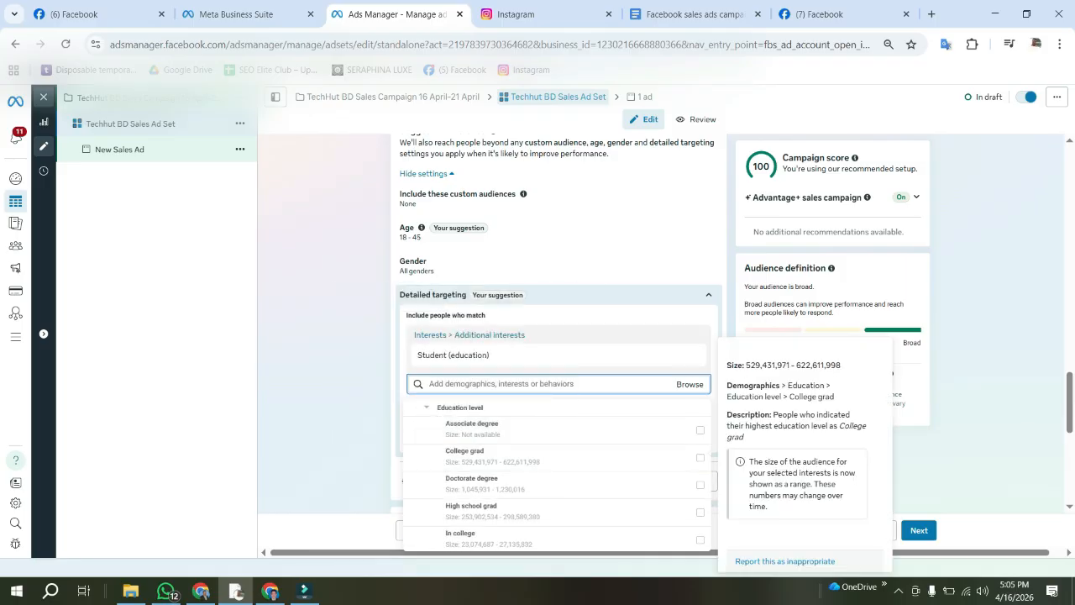
pyautogui.click(470, 456)
pyautogui.scroll(-3, 471, 456)
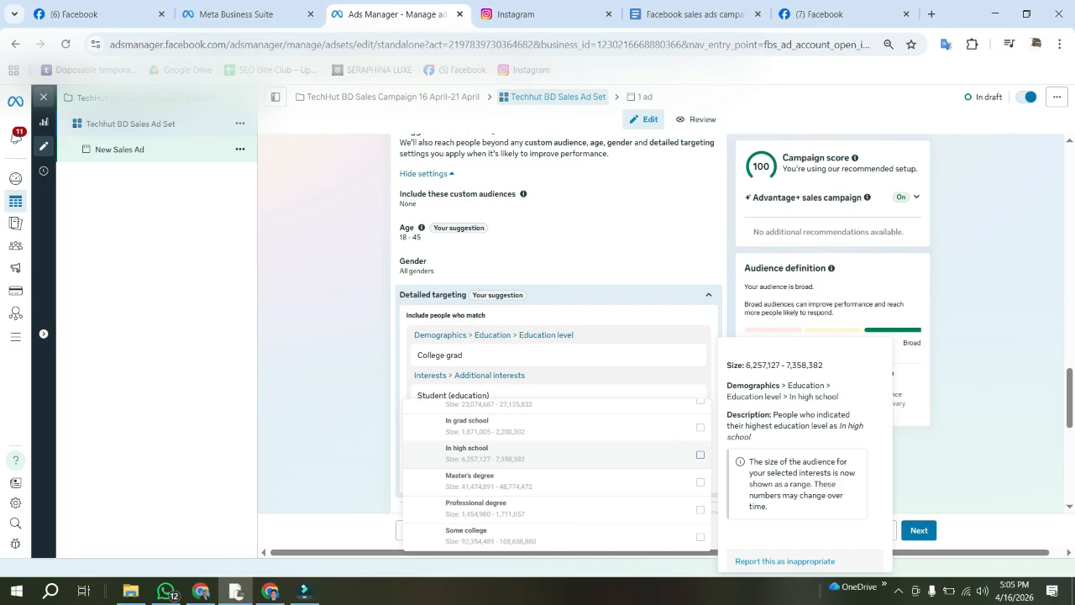
pyautogui.click(700, 454)
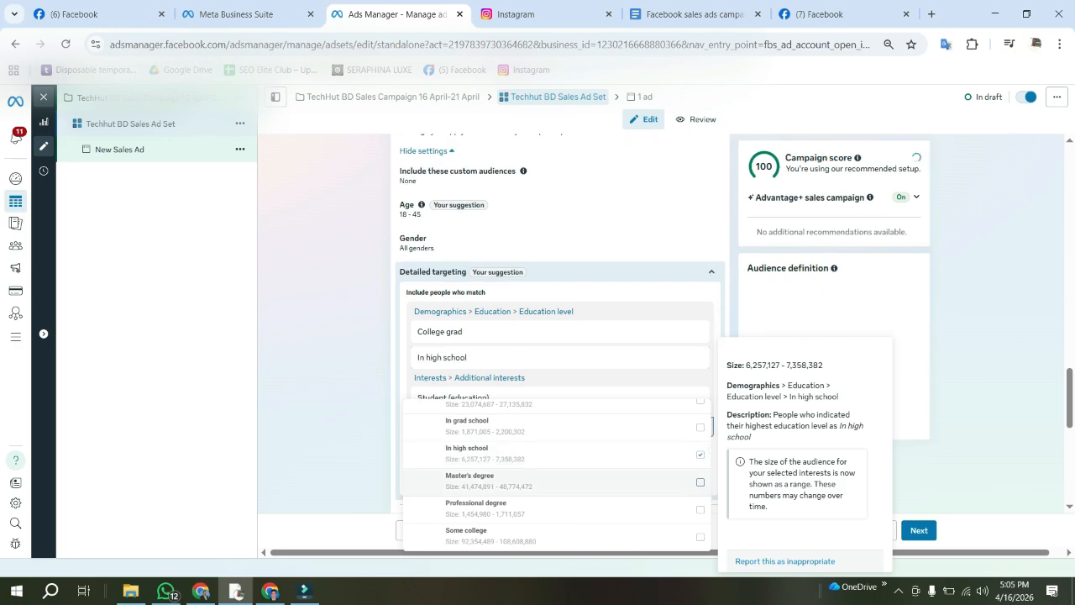
# - Add the In college education level to the detailed targeting, removing College grad and selecting it again
pyautogui.scroll(-1, 689, 493)
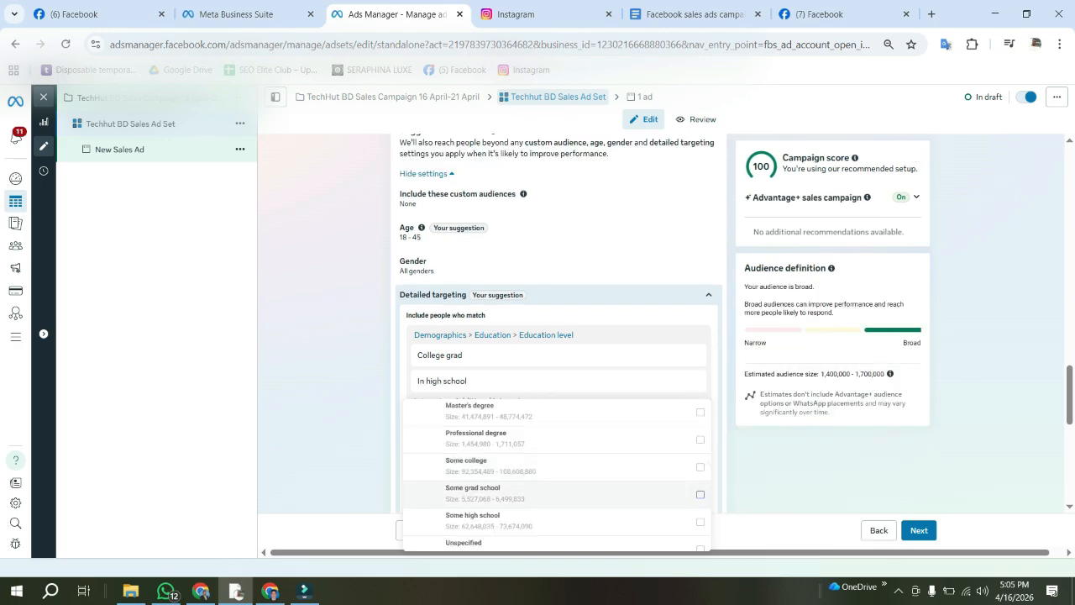
pyautogui.scroll(4, 689, 494)
pyautogui.scroll(-1, 689, 493)
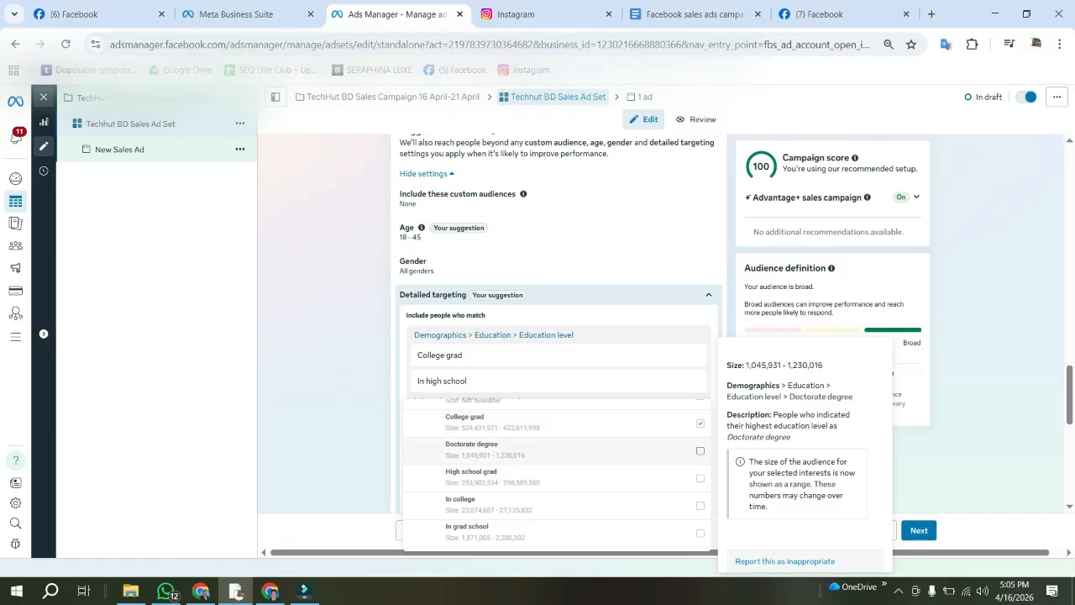
pyautogui.click(701, 422)
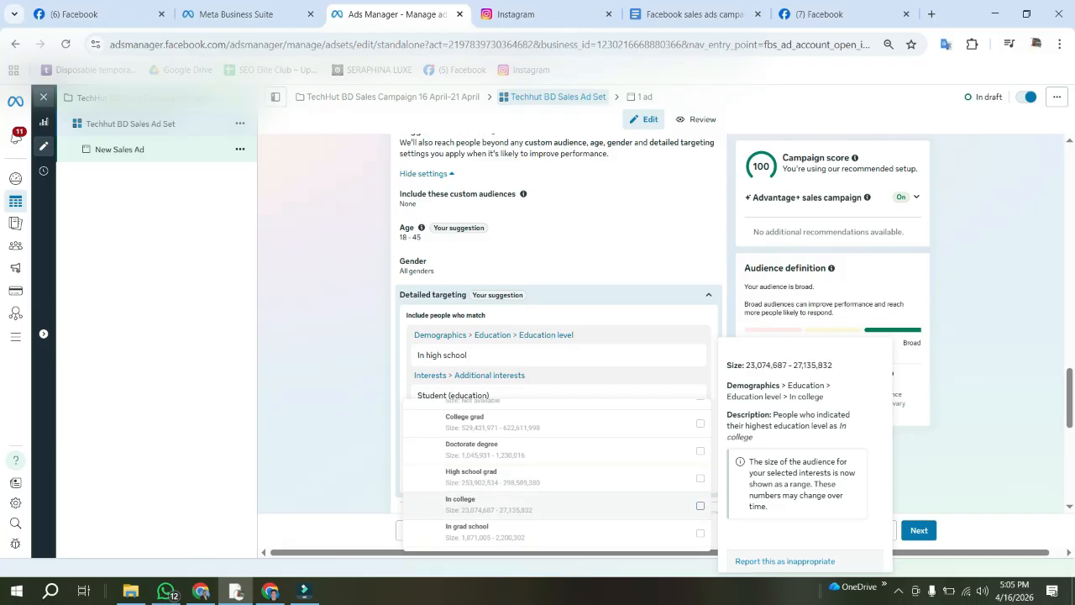
pyautogui.click(701, 505)
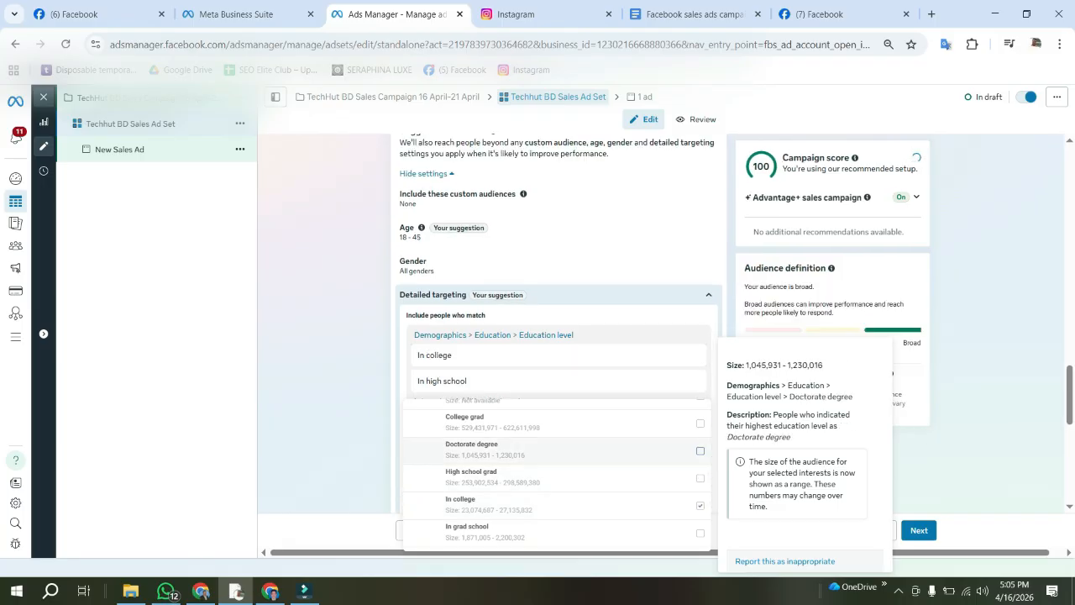
pyautogui.click(700, 423)
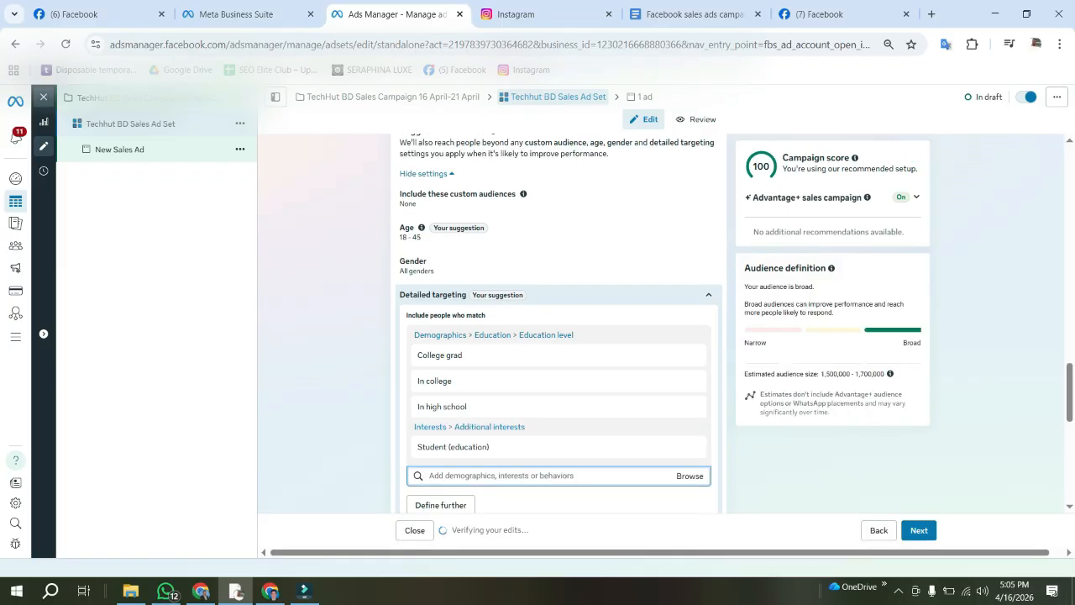
# - Browse the parents demographics and add Parents (All) to the detailed targeting
pyautogui.scroll(-1, 559, 378)
pyautogui.click(690, 406)
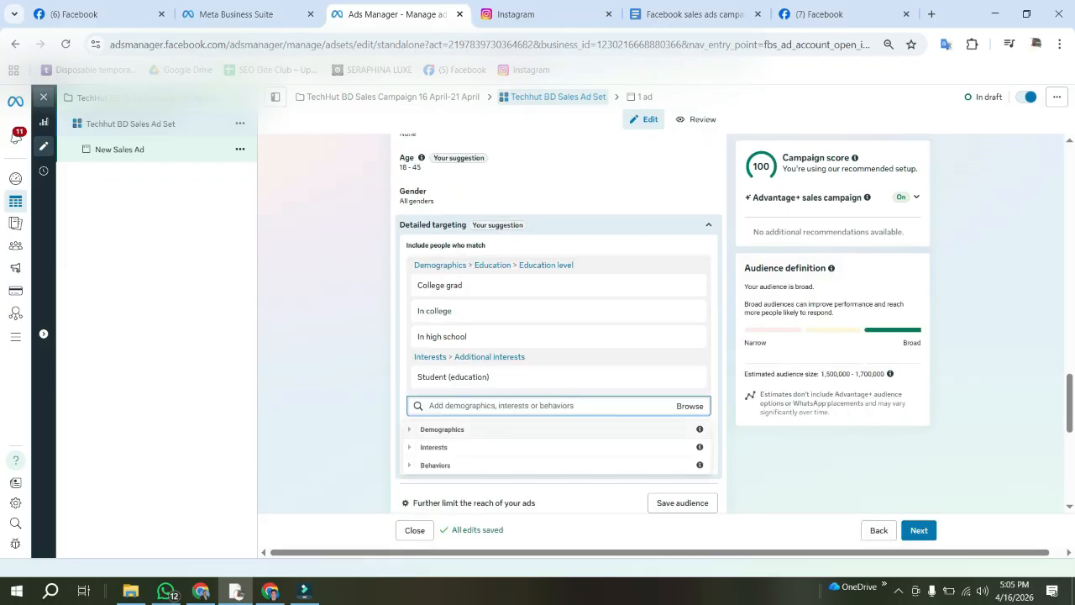
pyautogui.click(442, 430)
pyautogui.scroll(-1, 444, 444)
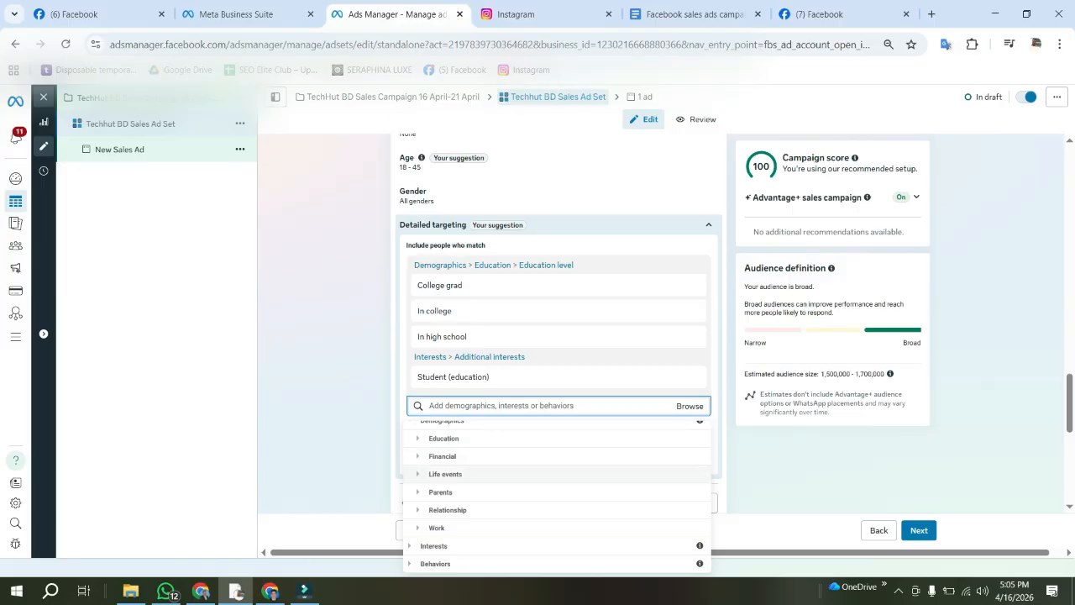
pyautogui.click(440, 492)
pyautogui.click(454, 493)
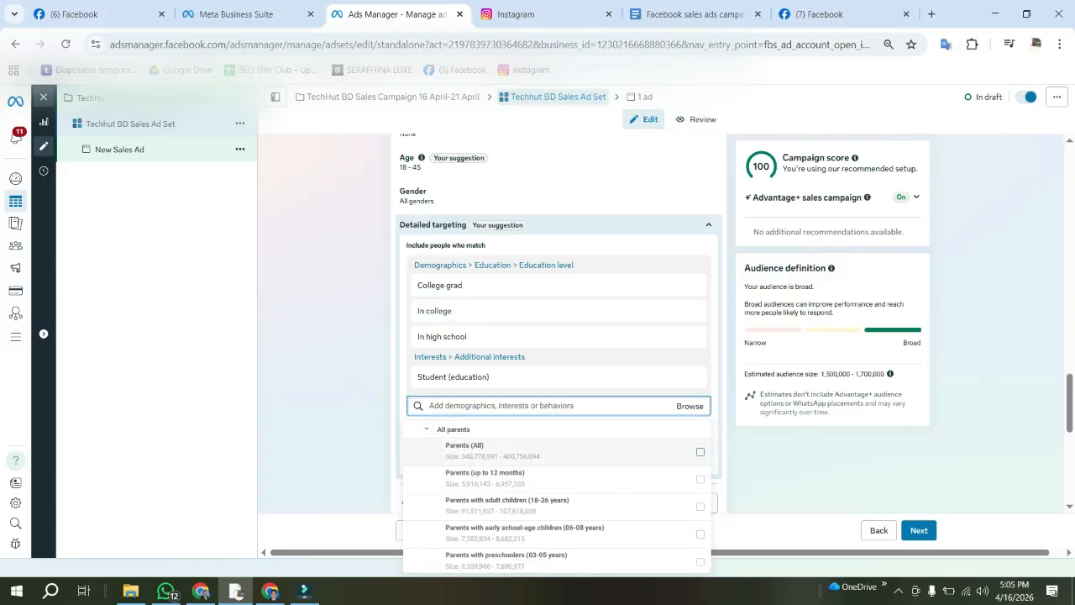
pyautogui.click(700, 452)
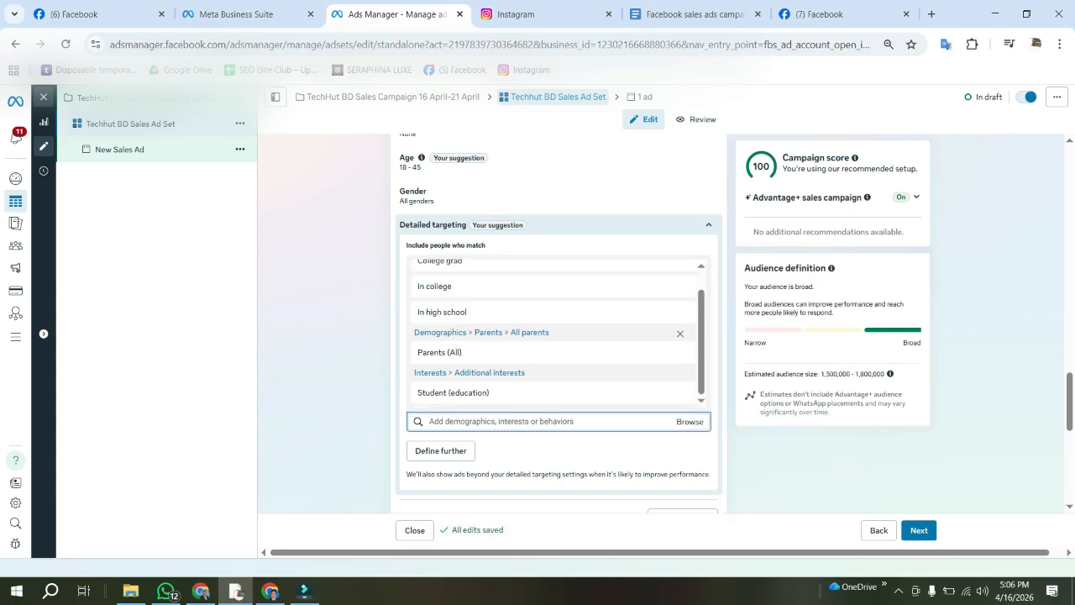
# - Dismiss the WhatsApp Status notice under Placements and show the additional placement settings
pyautogui.scroll(-1, 555, 336)
pyautogui.scroll(-3, 554, 353)
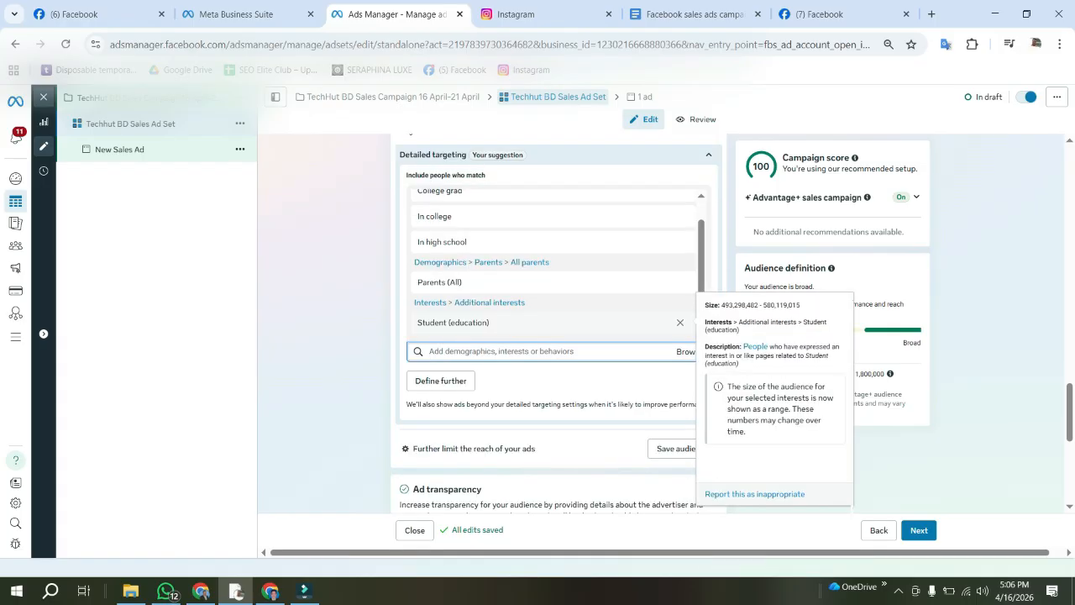
pyautogui.scroll(-2, 559, 336)
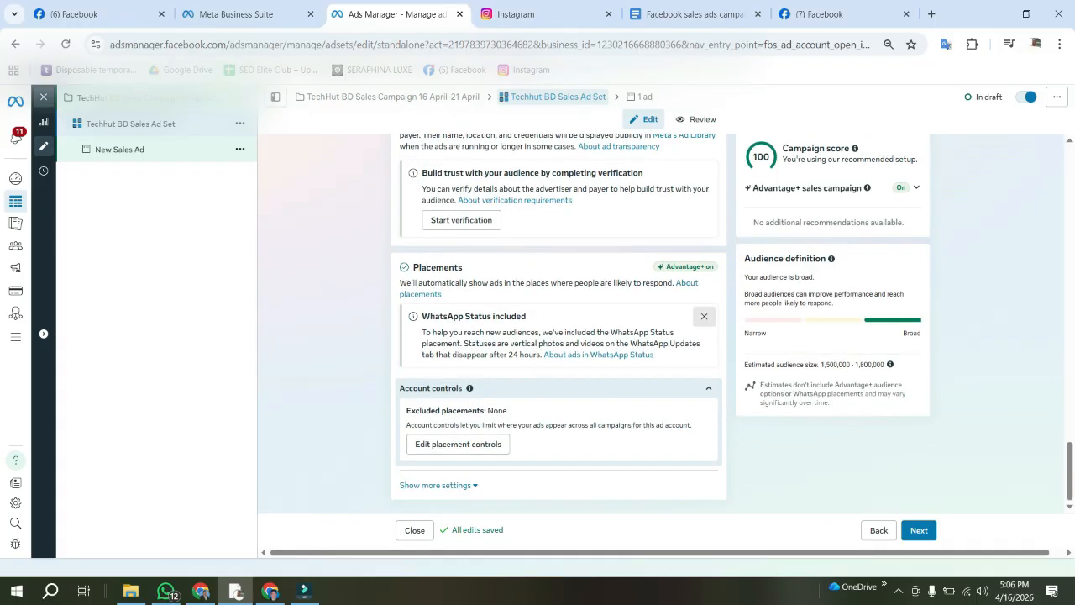
pyautogui.click(704, 316)
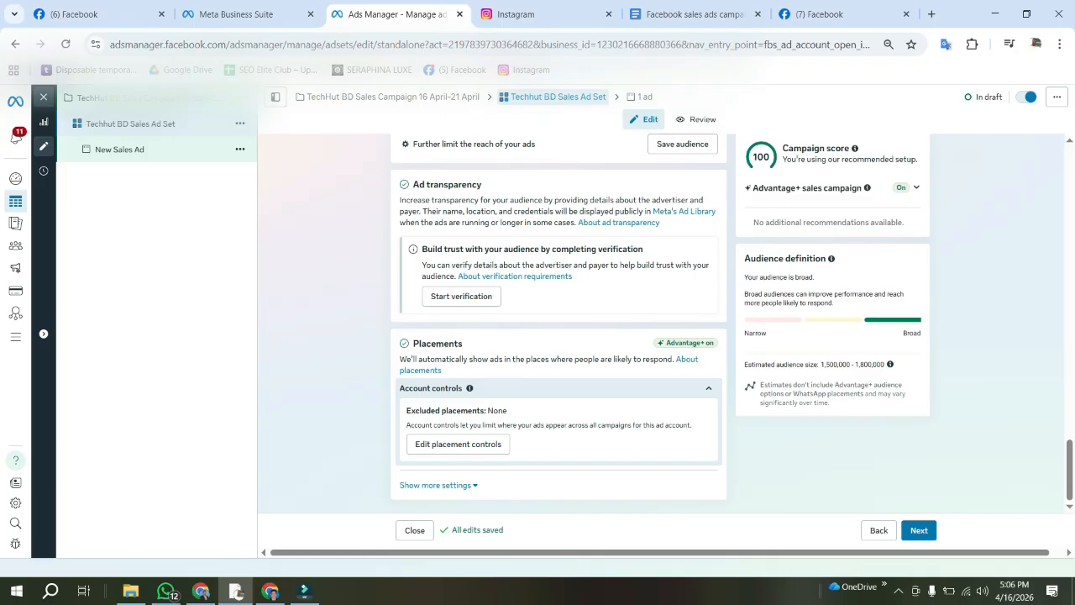
pyautogui.click(435, 485)
# - Review the devices, platforms and placement settings, and view the ad account's placement controls without changing them
pyautogui.scroll(-2, 435, 471)
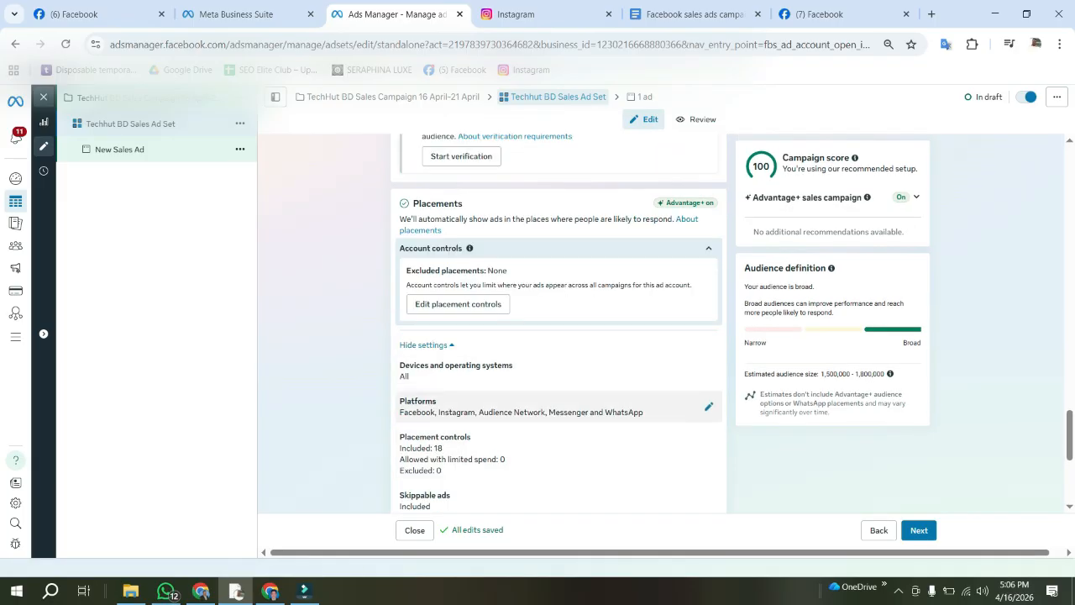
pyautogui.scroll(-2, 559, 404)
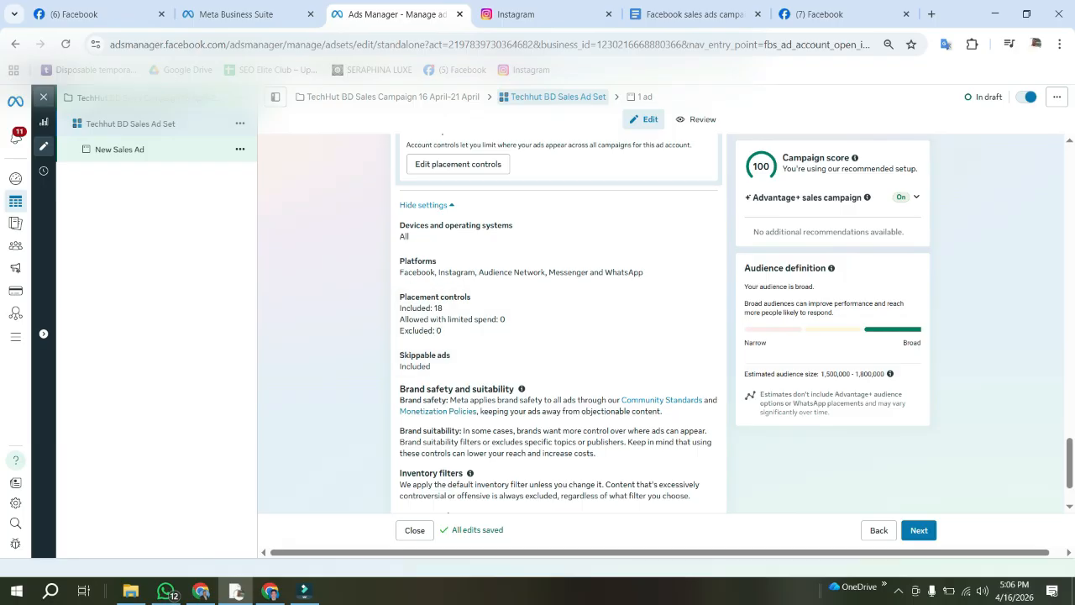
pyautogui.scroll(-2, 559, 420)
pyautogui.scroll(3, 559, 336)
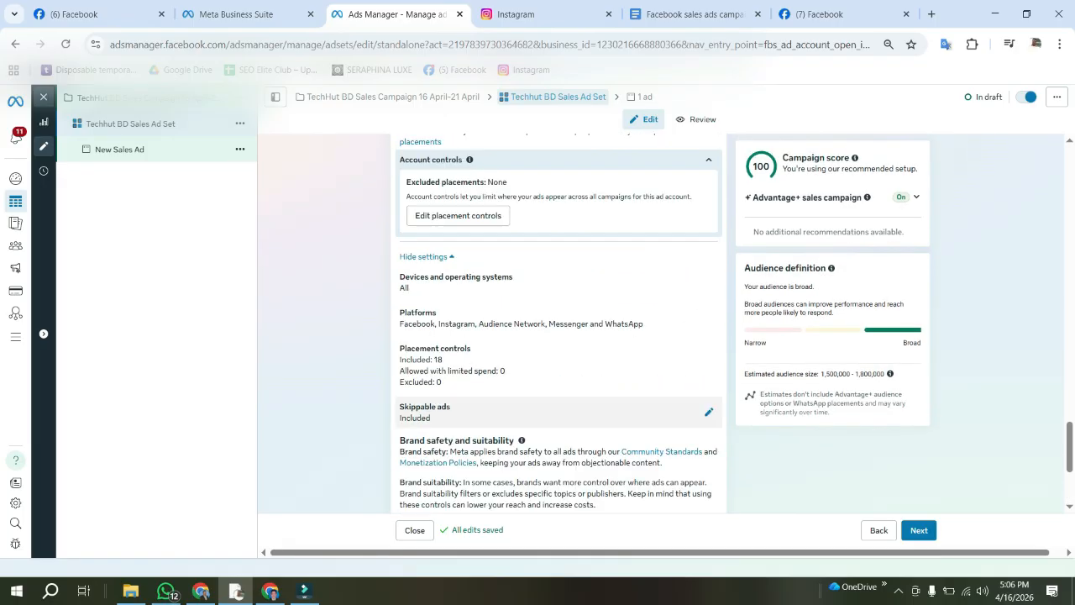
pyautogui.scroll(1, 559, 336)
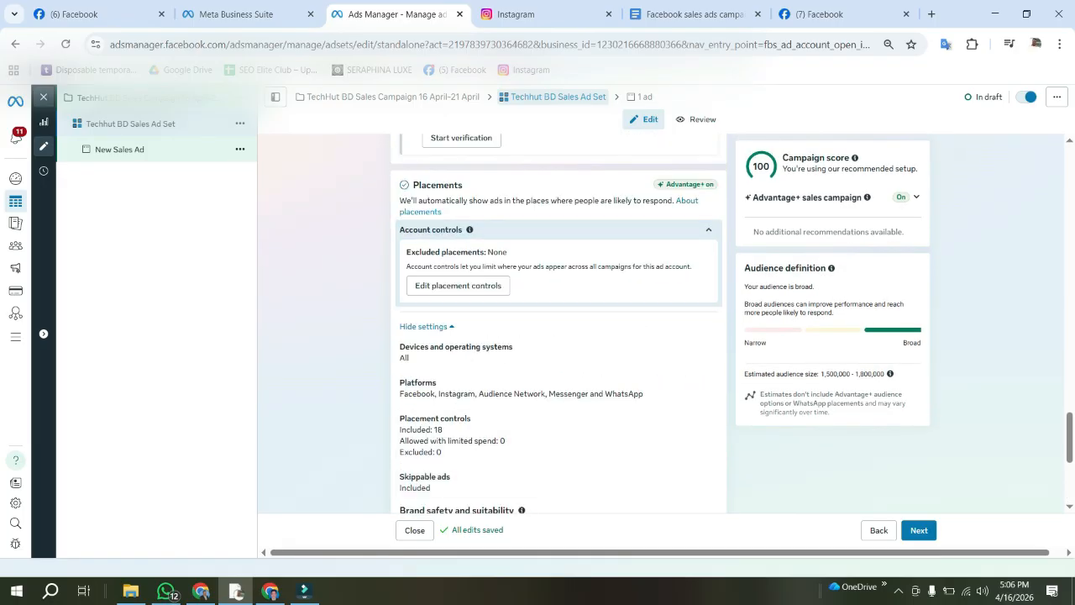
pyautogui.click(458, 286)
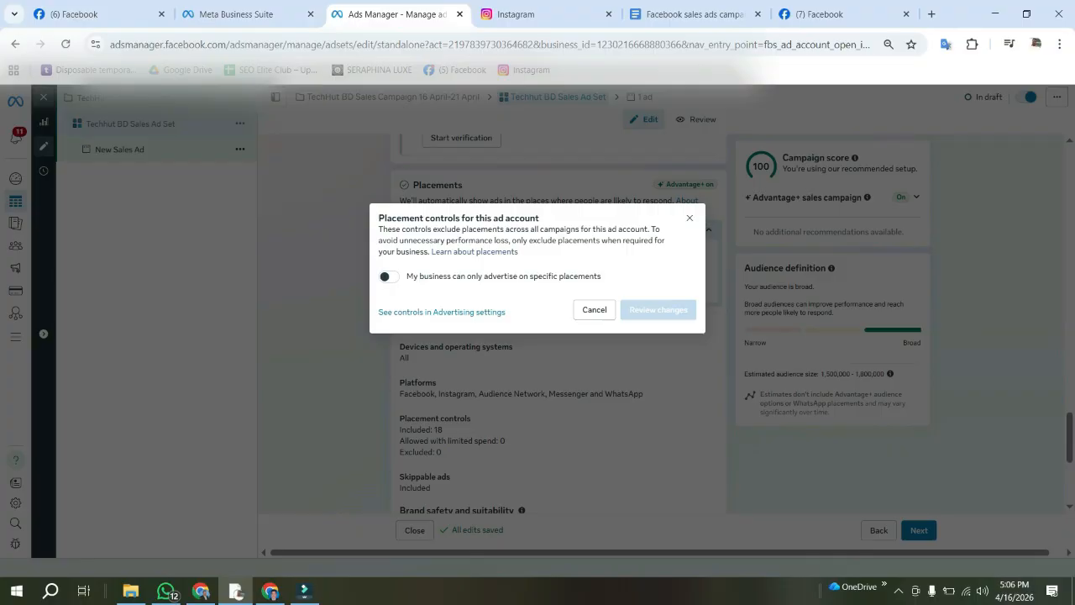
pyautogui.click(594, 309)
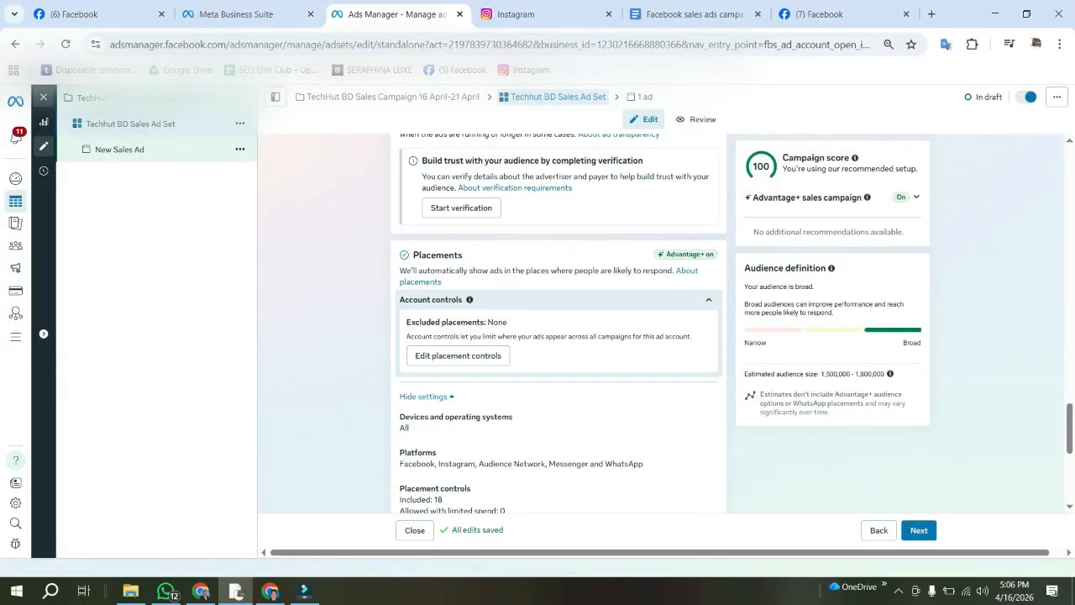
# - Examine the brand safety, inventory filter and exclusion settings, and recheck the detailed targeting, ad transparency and placements sections
pyautogui.scroll(-1, 559, 352)
pyautogui.scroll(-4, 558, 378)
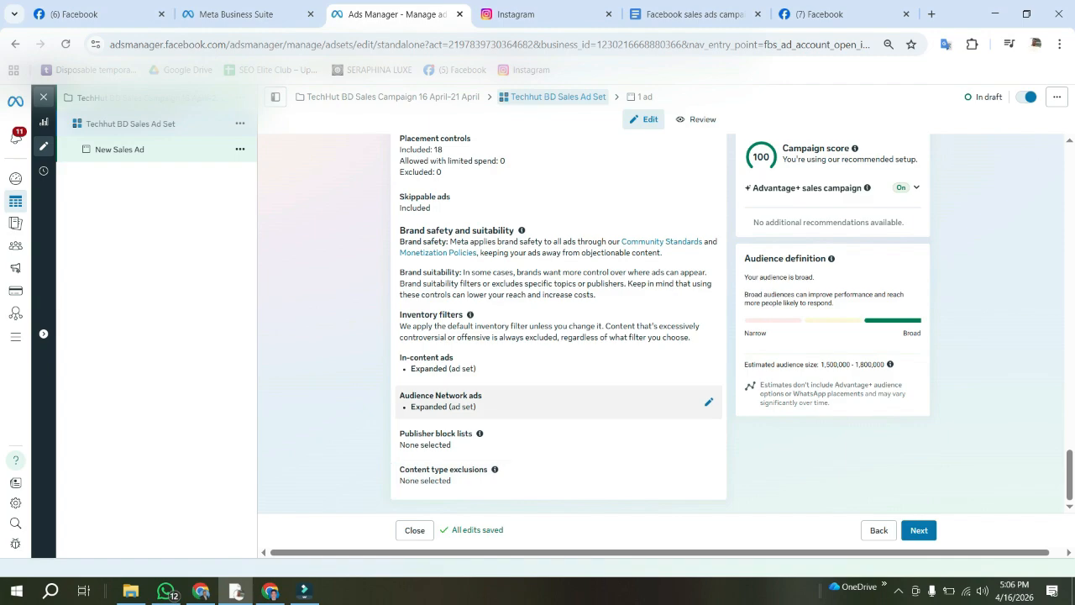
pyautogui.scroll(1, 559, 470)
pyautogui.scroll(5, 559, 470)
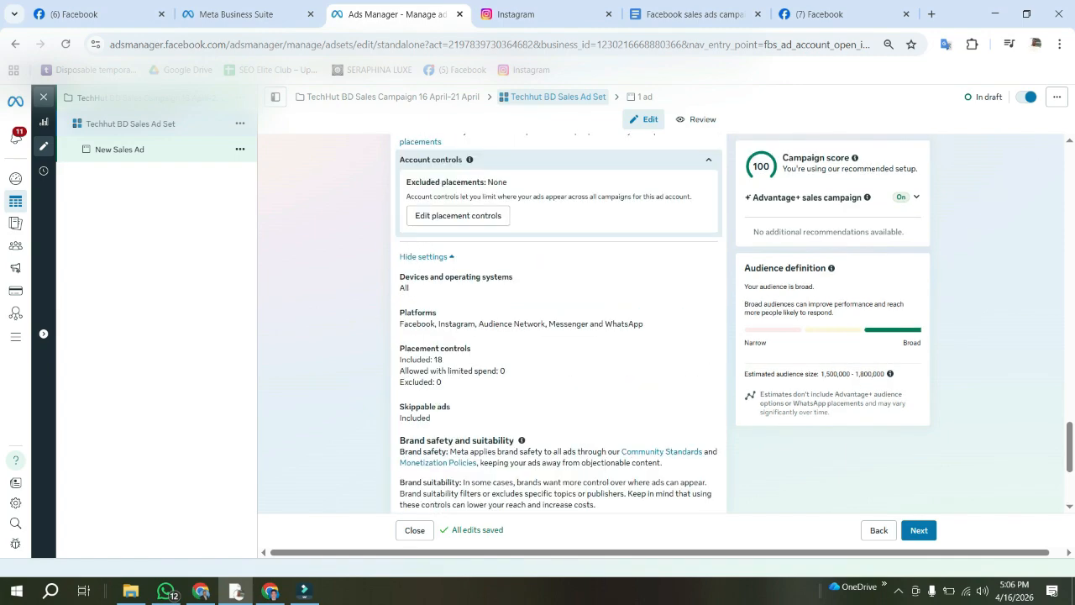
pyautogui.scroll(4, 618, 484)
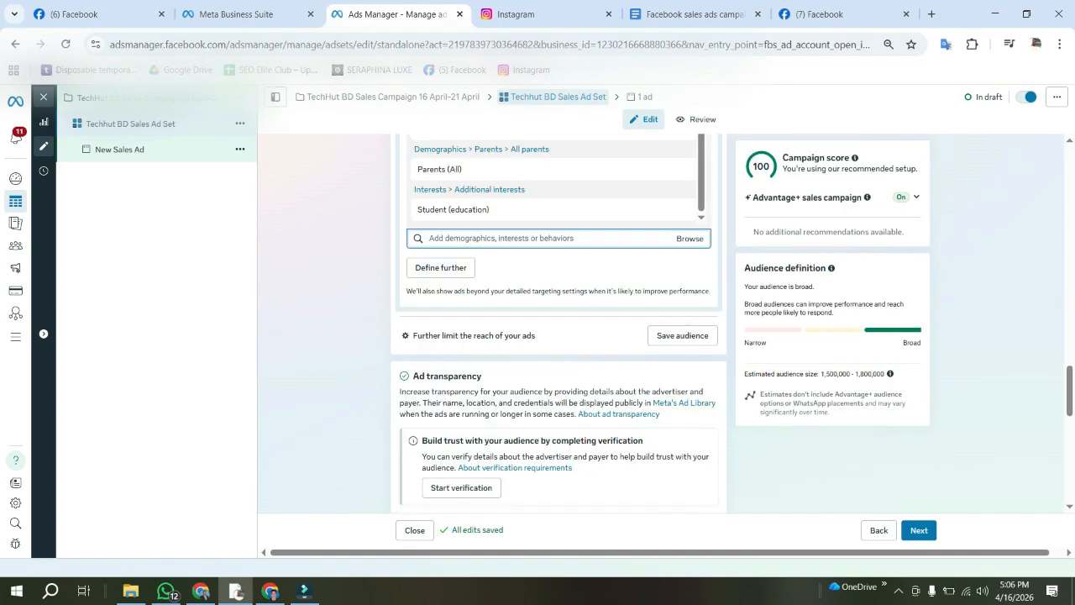
pyautogui.scroll(-3, 618, 484)
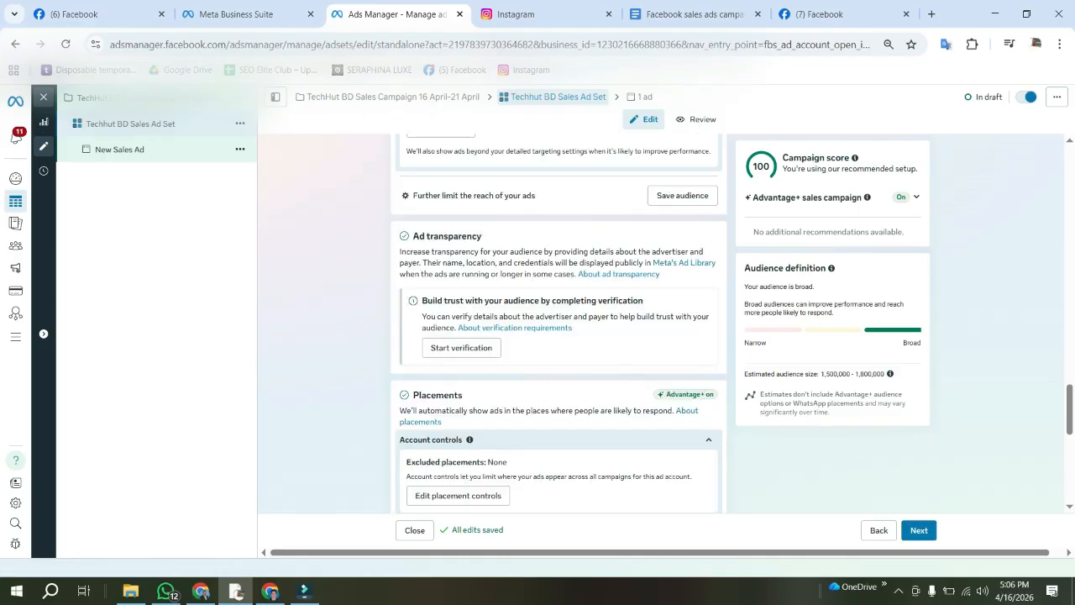
pyautogui.scroll(-1, 559, 336)
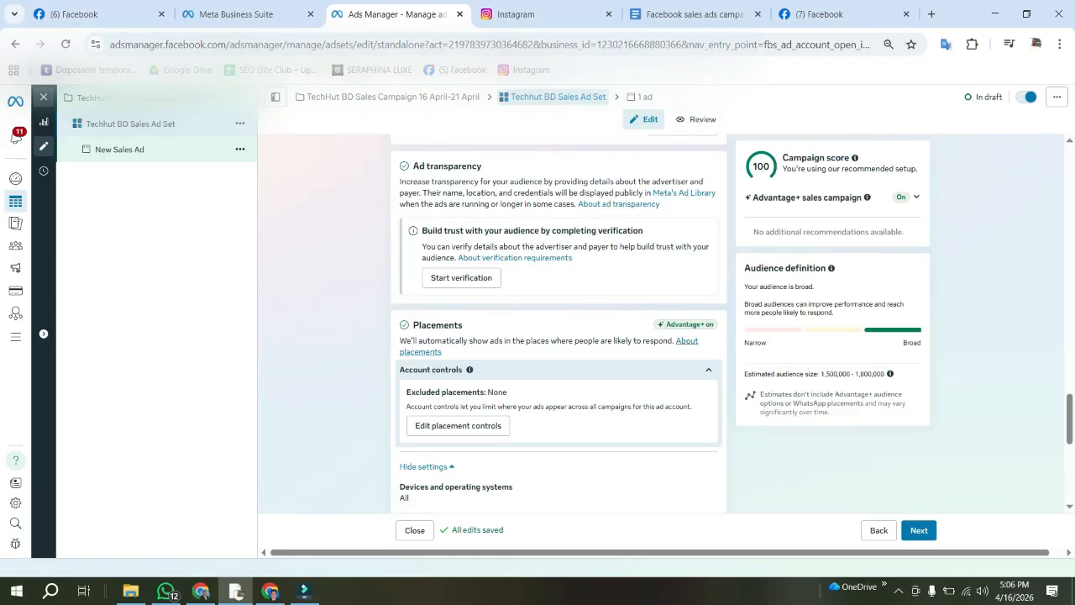
# - Exclude Audience Network, WhatsApp and Instagram from the ad set's placement platforms, keeping Facebook and Messenger
pyautogui.scroll(-2, 688, 341)
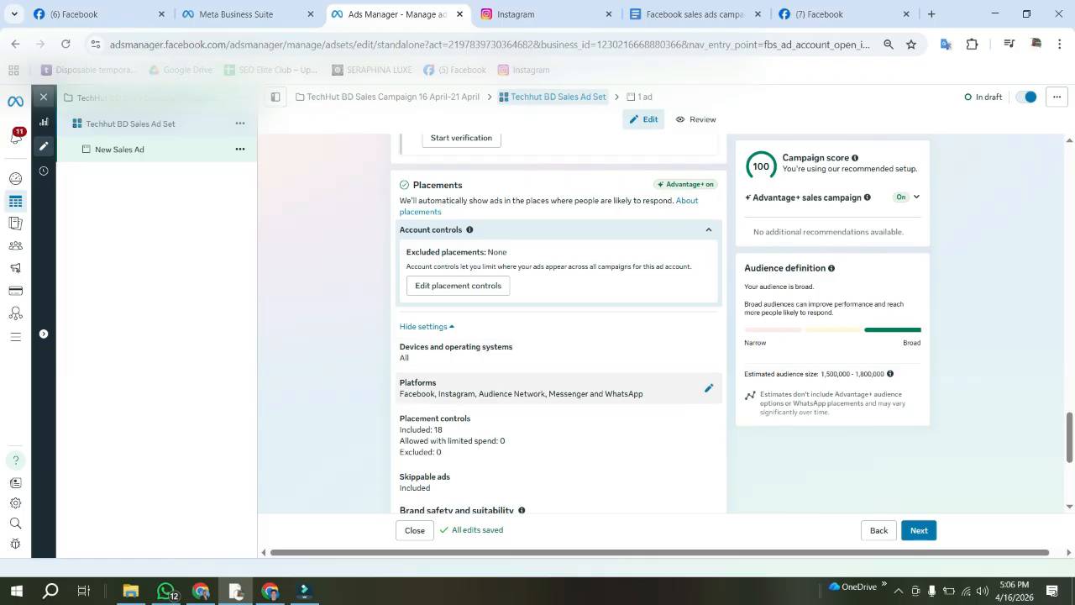
pyautogui.click(709, 388)
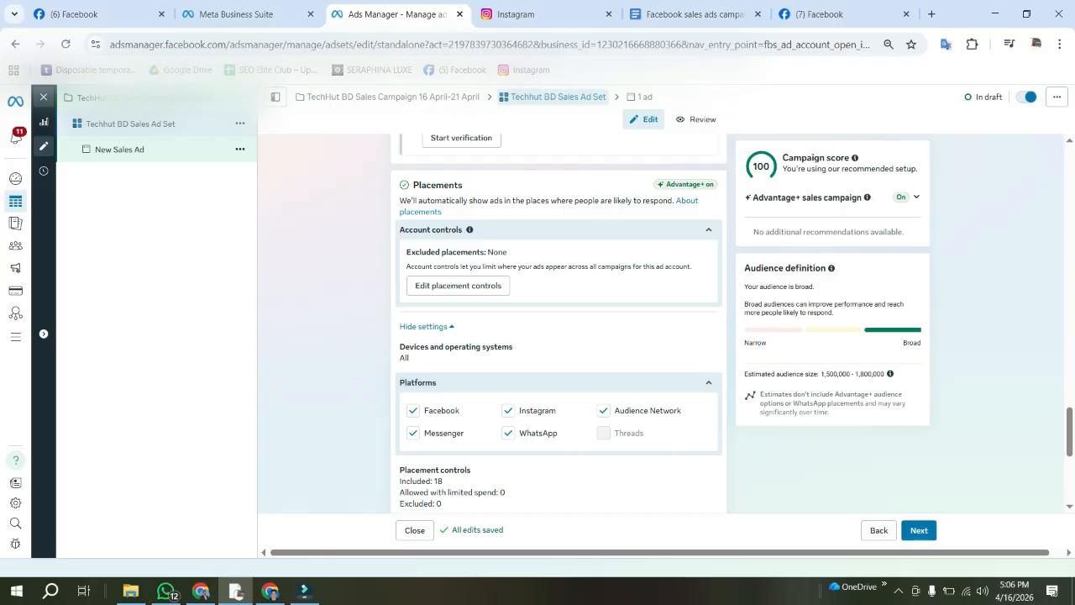
pyautogui.click(603, 410)
pyautogui.click(508, 433)
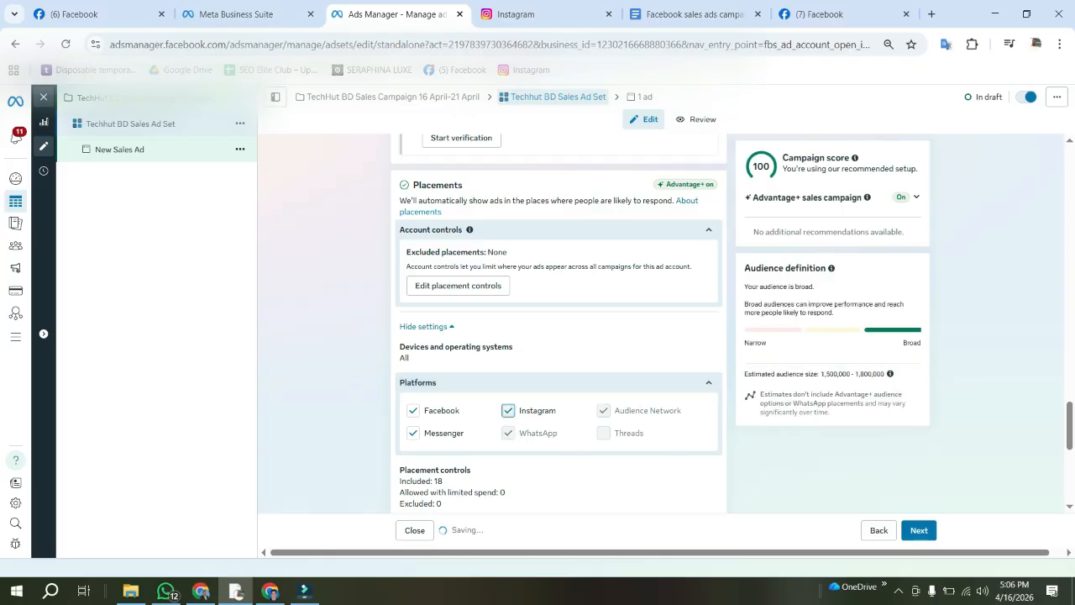
pyautogui.click(509, 410)
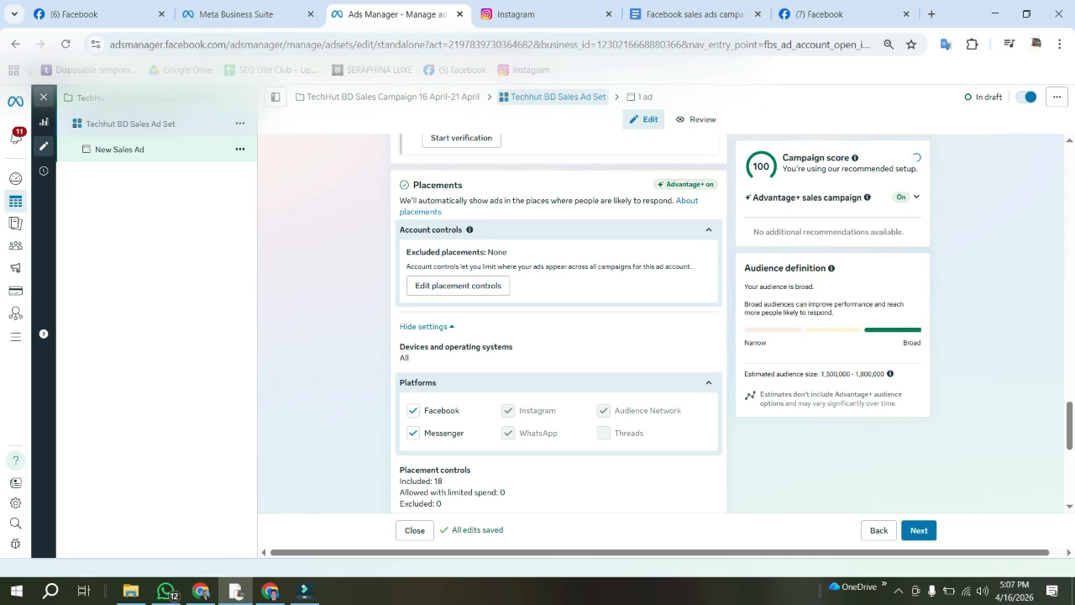
pyautogui.scroll(-2, 555, 344)
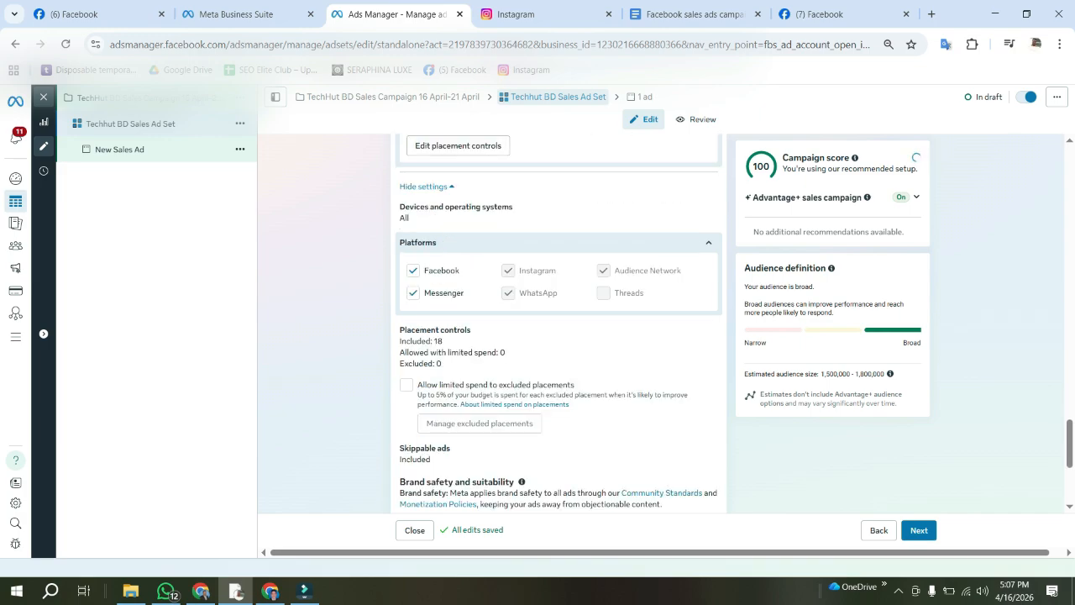
pyautogui.scroll(-3, 554, 403)
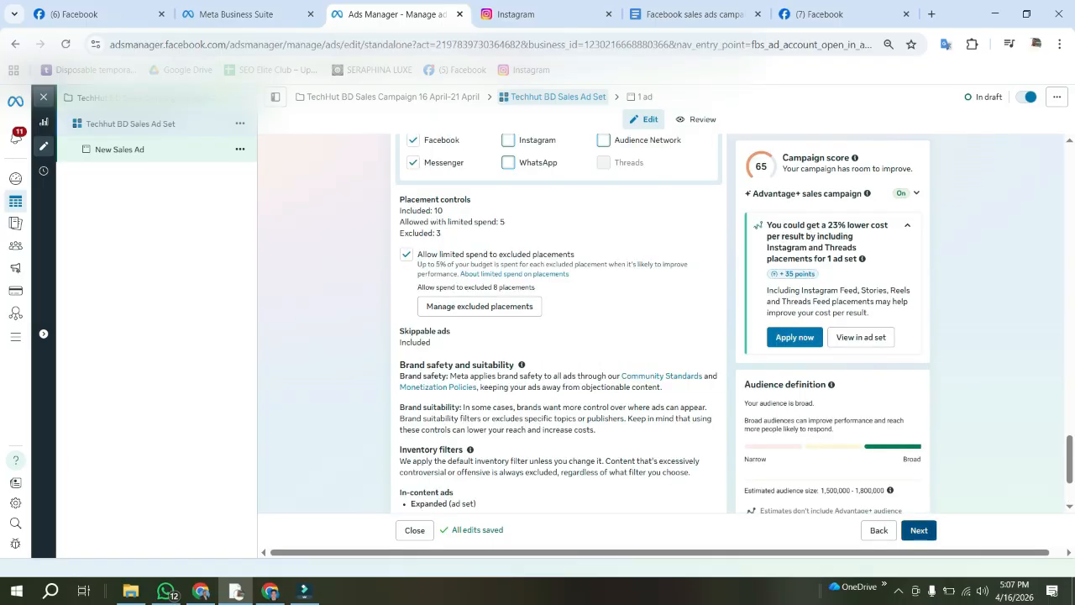
# - Continue from the ad set to the ad level and rename the ad as TechHut BD Sales Ad
pyautogui.click(919, 530)
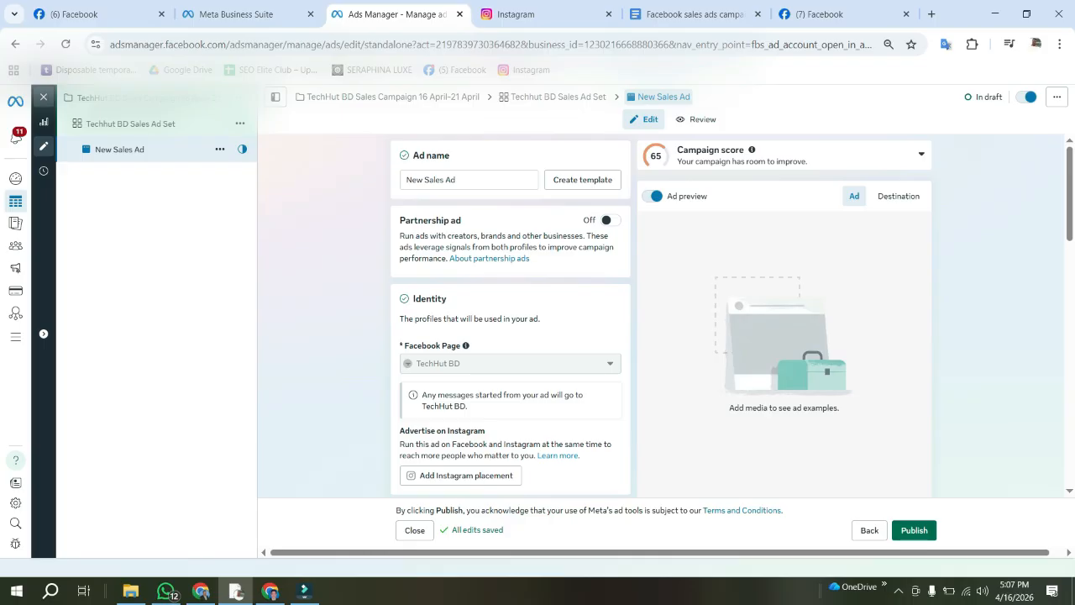
pyautogui.doubleClick(415, 180)
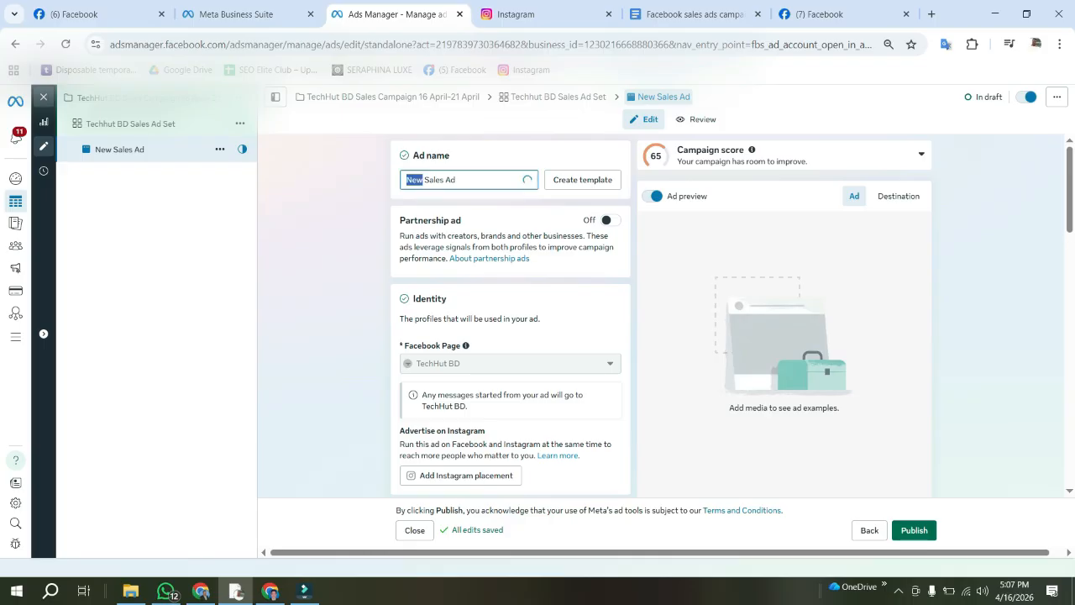
pyautogui.write('Tech')
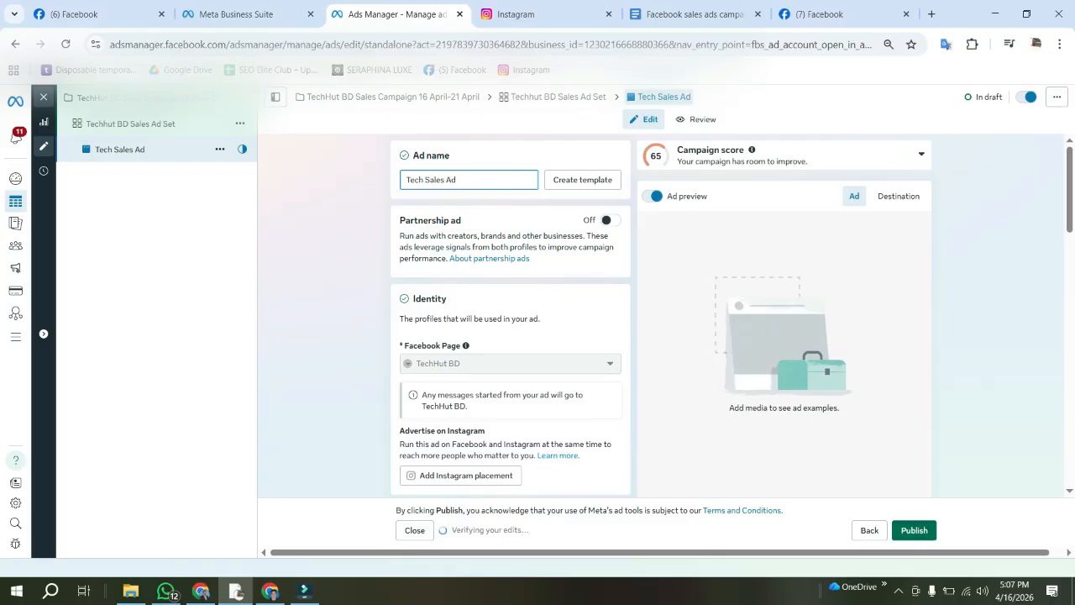
pyautogui.write('Hut')
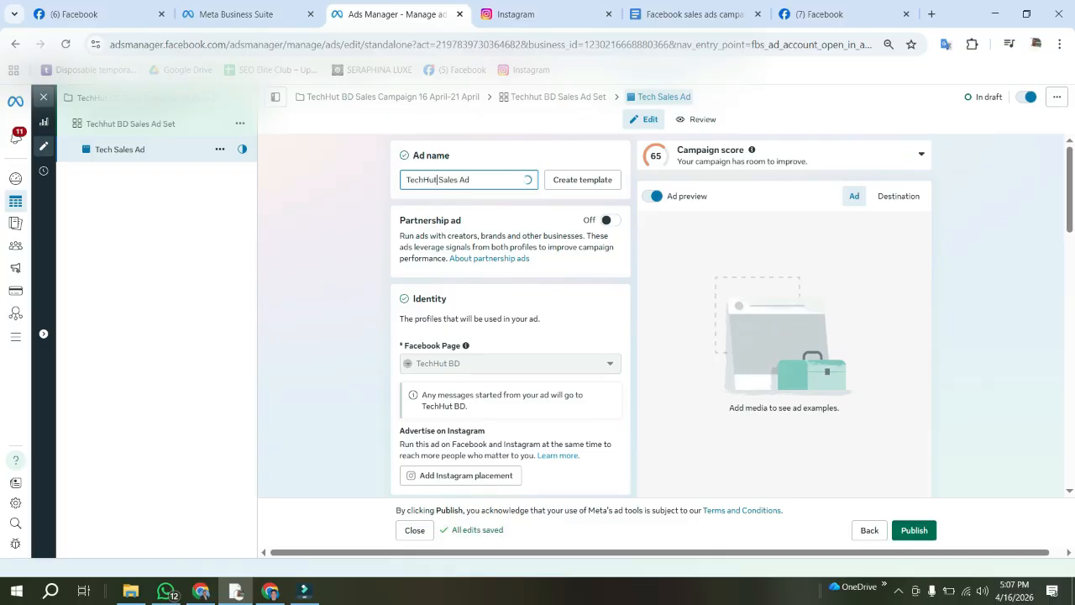
pyautogui.write(' BD')
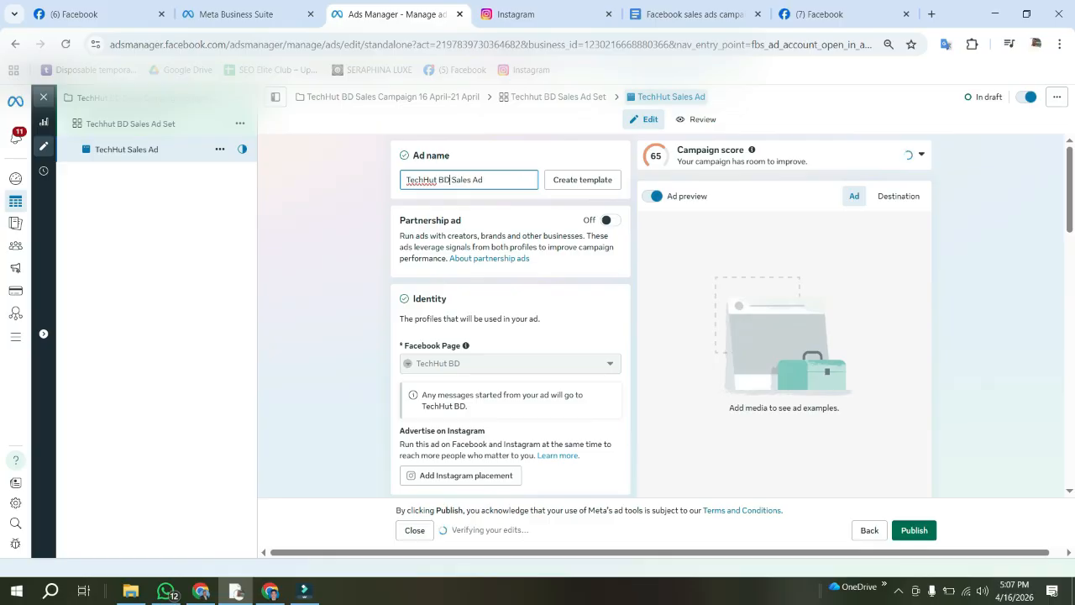
# - Look over the ad's identity, format and creative sections, and set the ad setup to Use existing post
pyautogui.scroll(-2, 511, 336)
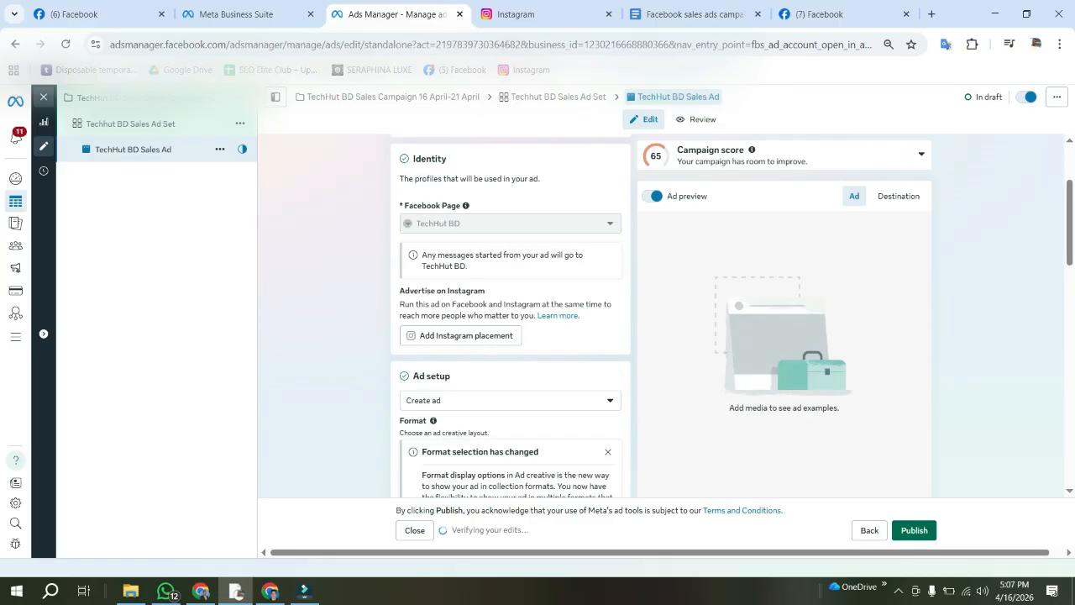
pyautogui.scroll(2, 511, 361)
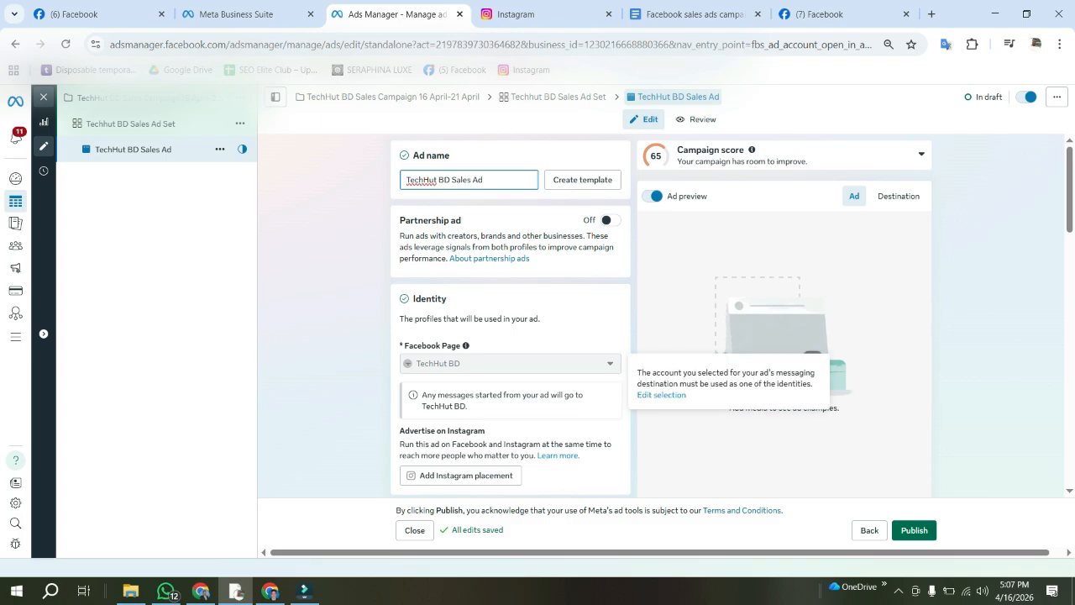
pyautogui.scroll(-3, 511, 361)
pyautogui.scroll(-2, 511, 336)
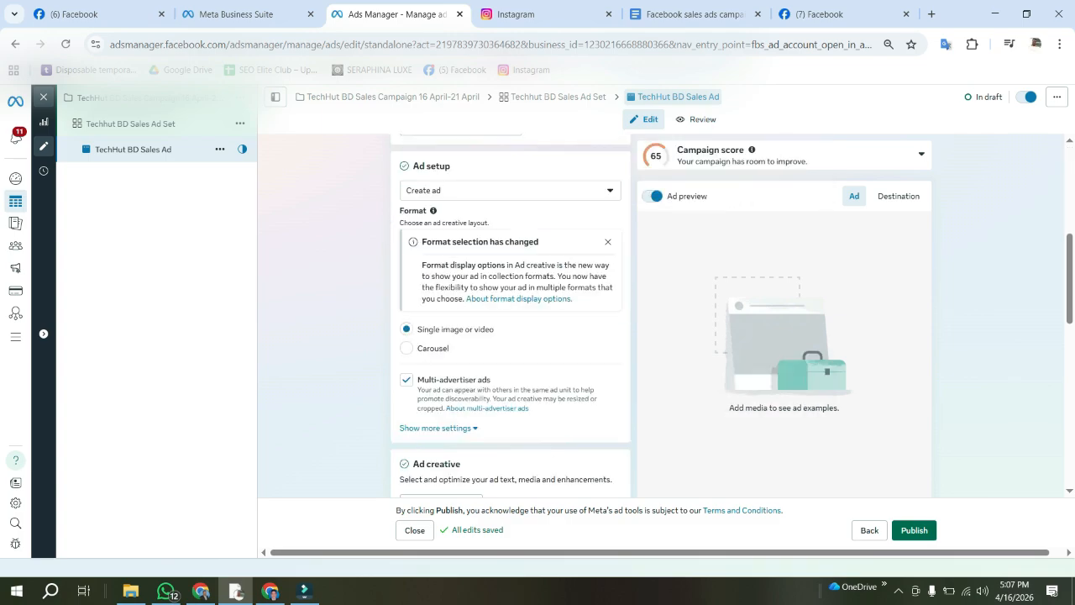
pyautogui.scroll(-2, 511, 336)
pyautogui.scroll(-2, 511, 336)
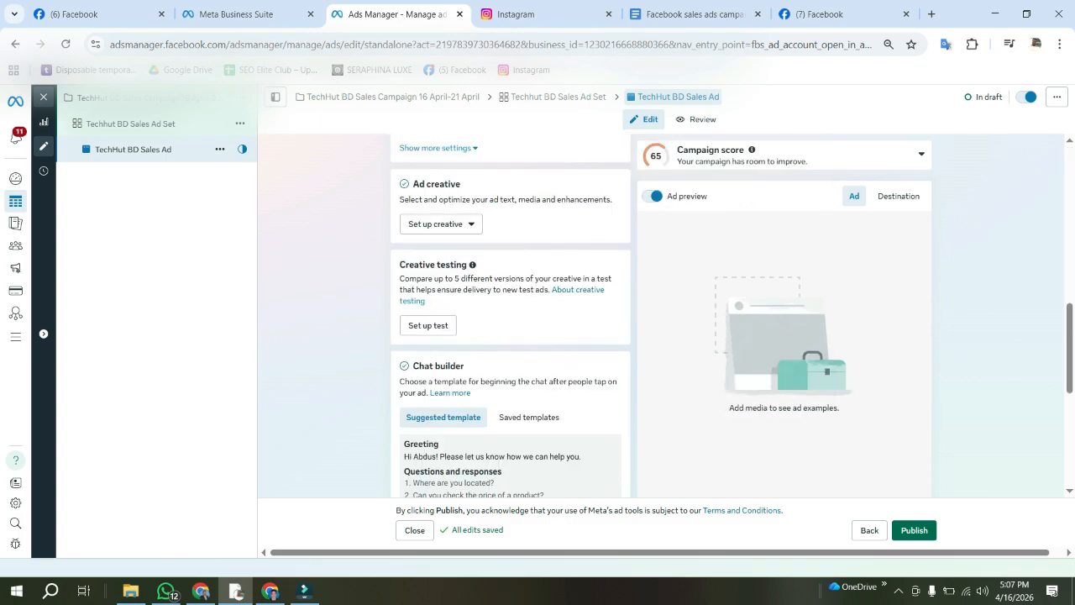
pyautogui.scroll(2, 510, 336)
pyautogui.scroll(2, 511, 336)
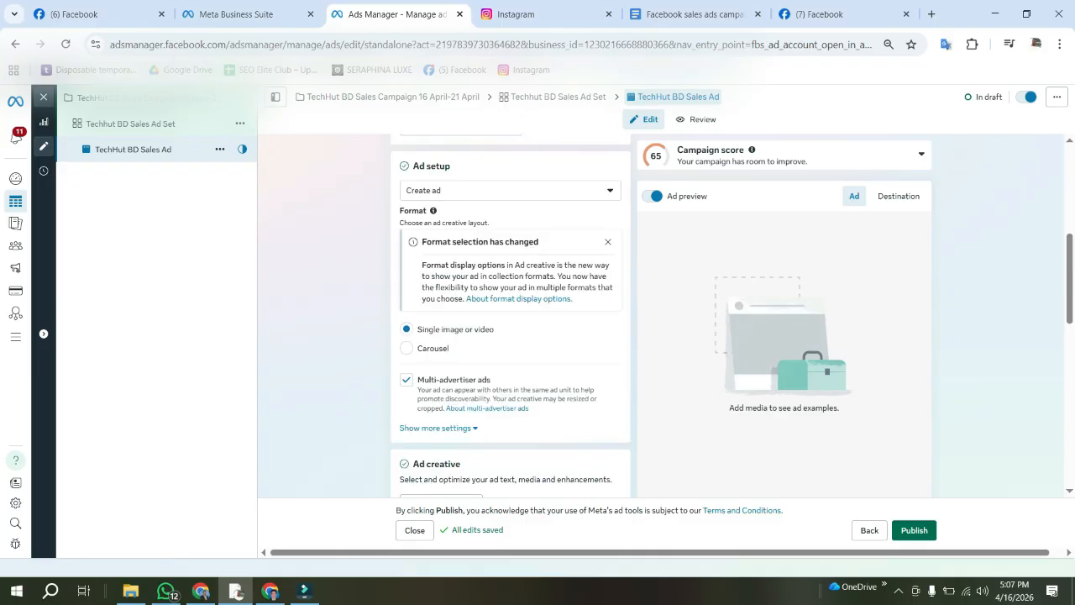
pyautogui.click(510, 190)
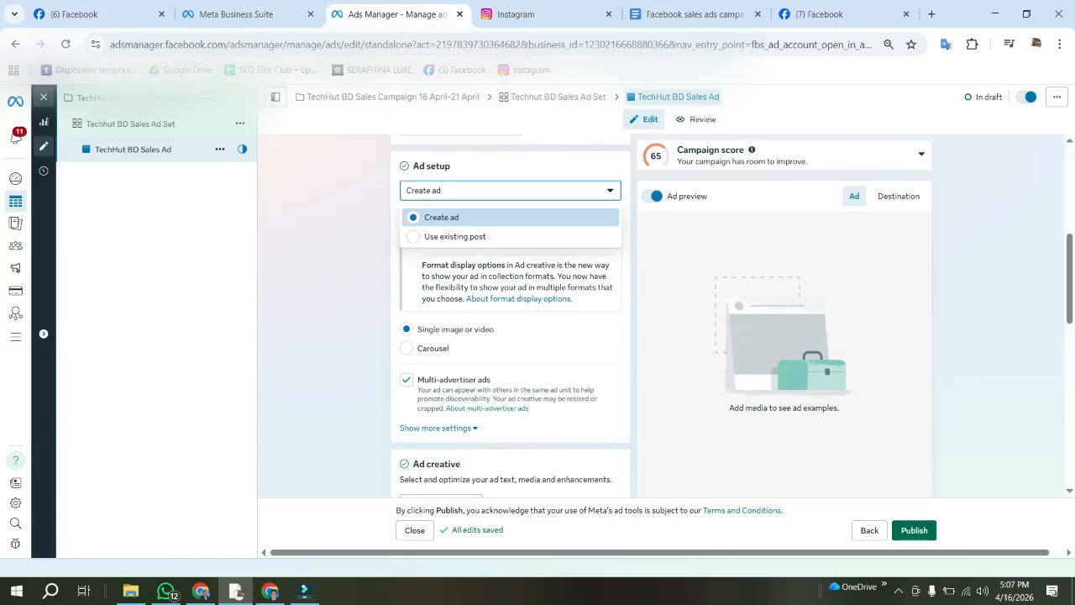
pyautogui.click(454, 237)
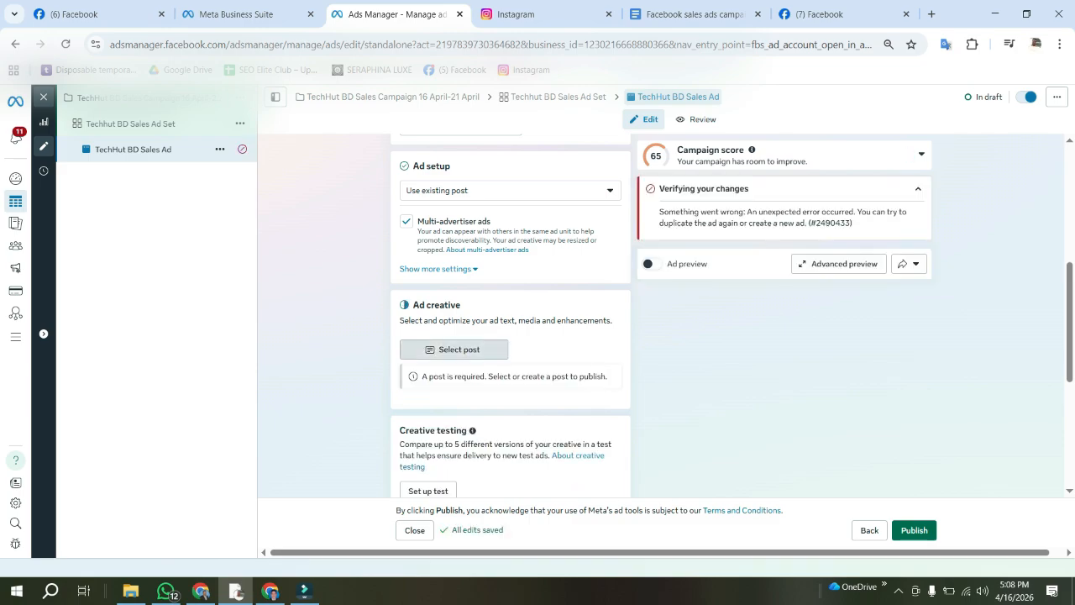
# - Choose the published Facebook video post dated Apr 13, 2026 as the ad creative
pyautogui.click(459, 349)
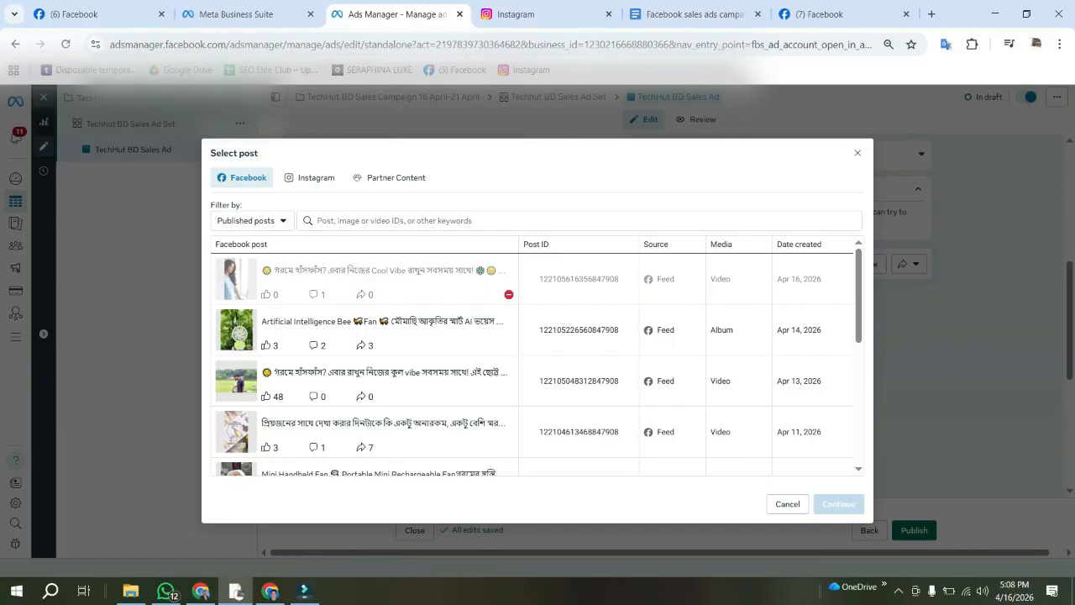
pyautogui.scroll(-3, 532, 364)
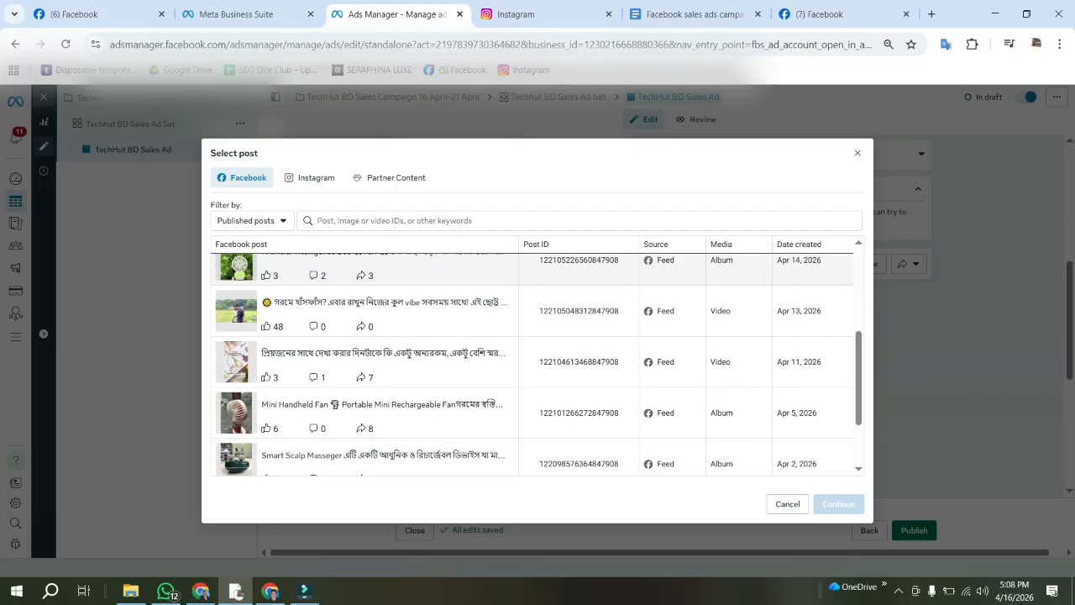
pyautogui.scroll(4, 532, 364)
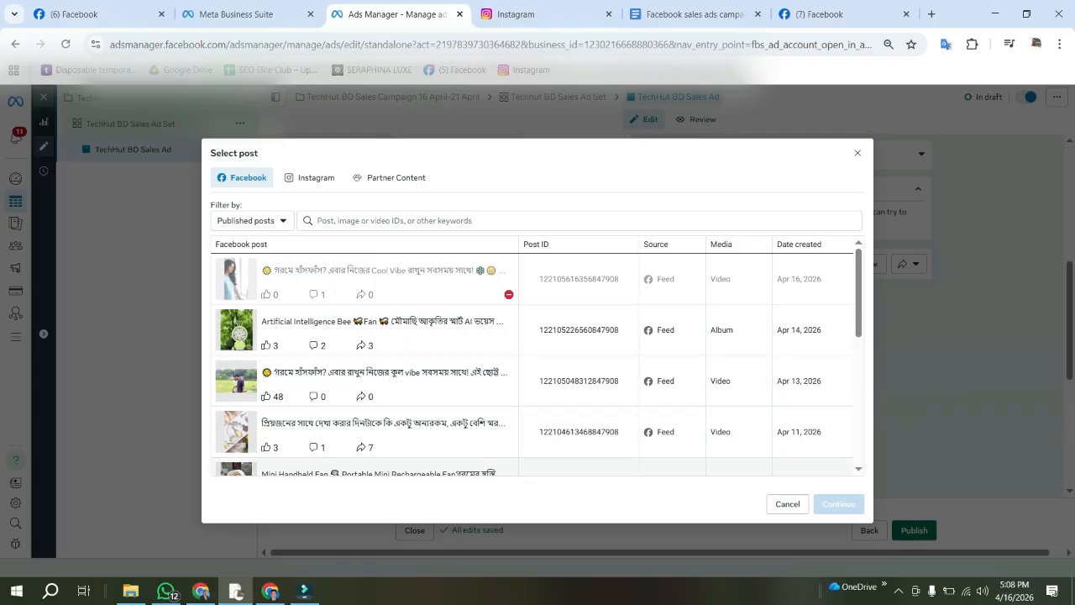
pyautogui.click(370, 373)
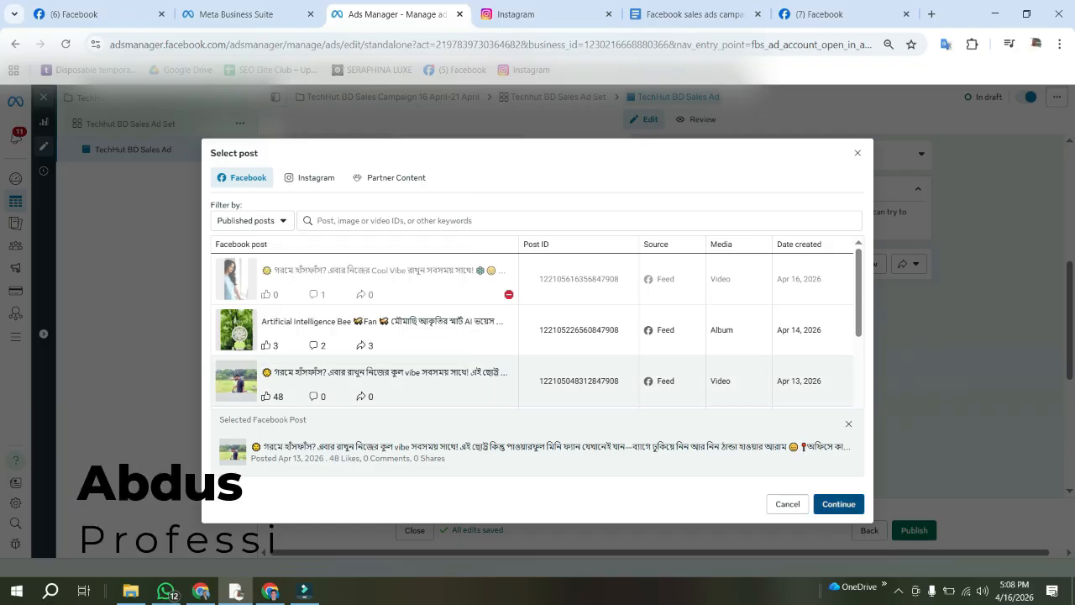
pyautogui.click(839, 505)
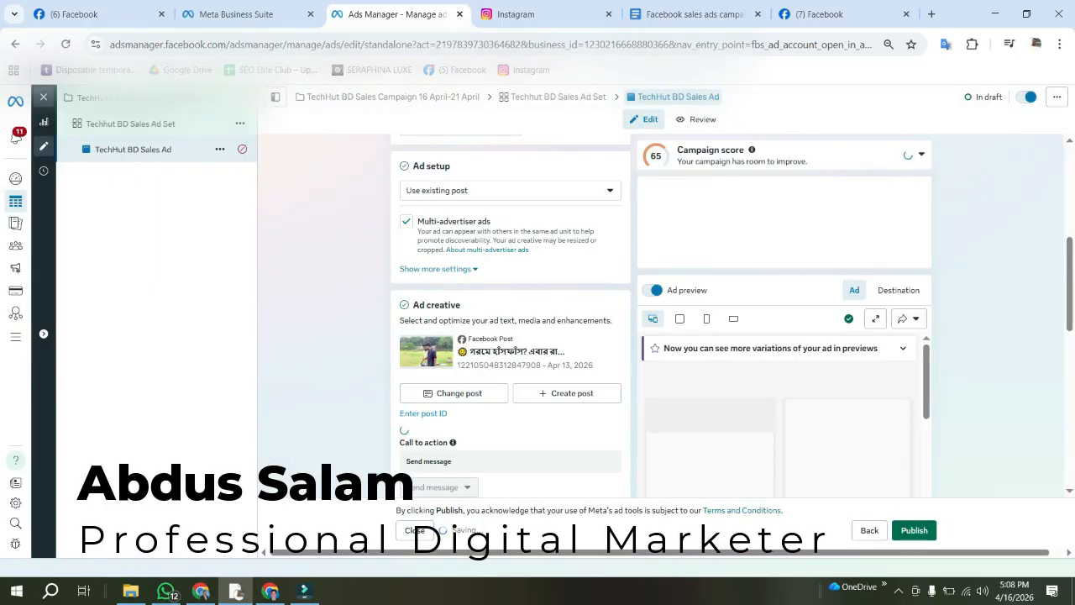
# - Switch the chat builder to the saved template Start conversations 04/13/26
pyautogui.scroll(-1, 511, 336)
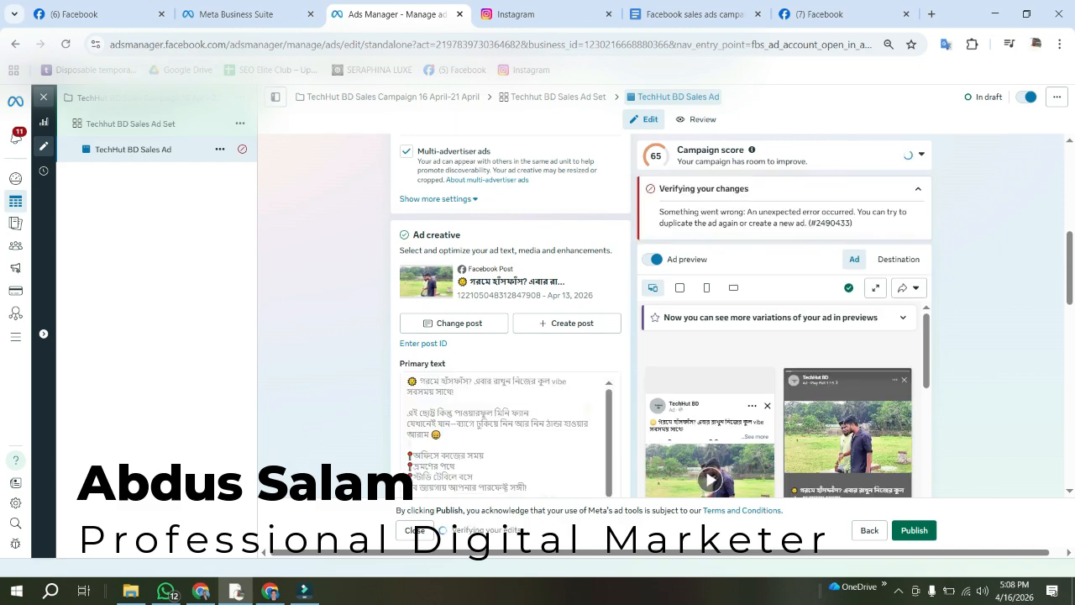
pyautogui.scroll(-3, 588, 409)
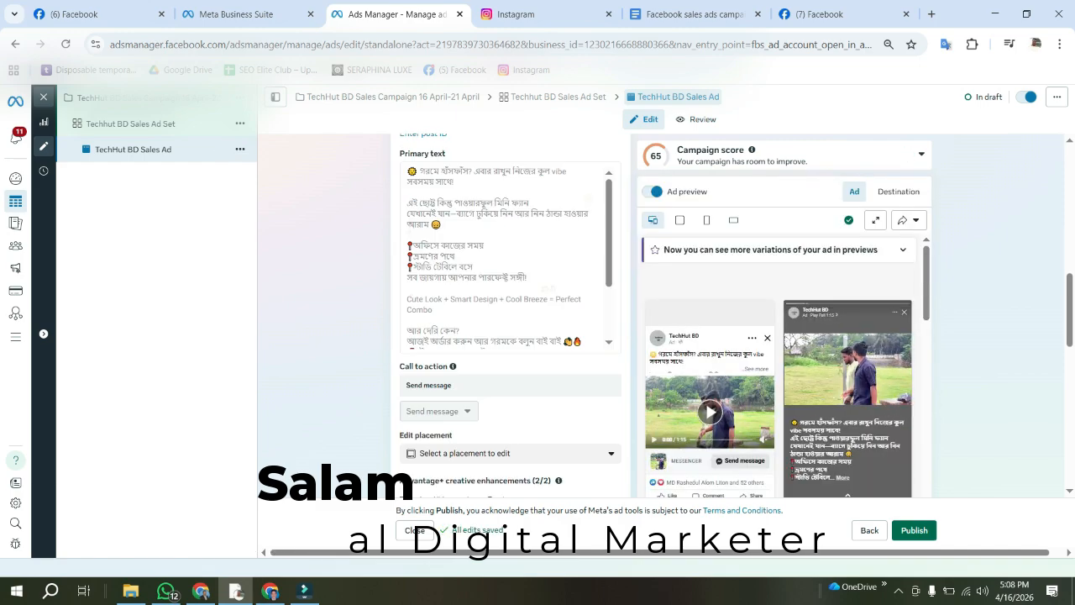
pyautogui.scroll(-1, 579, 395)
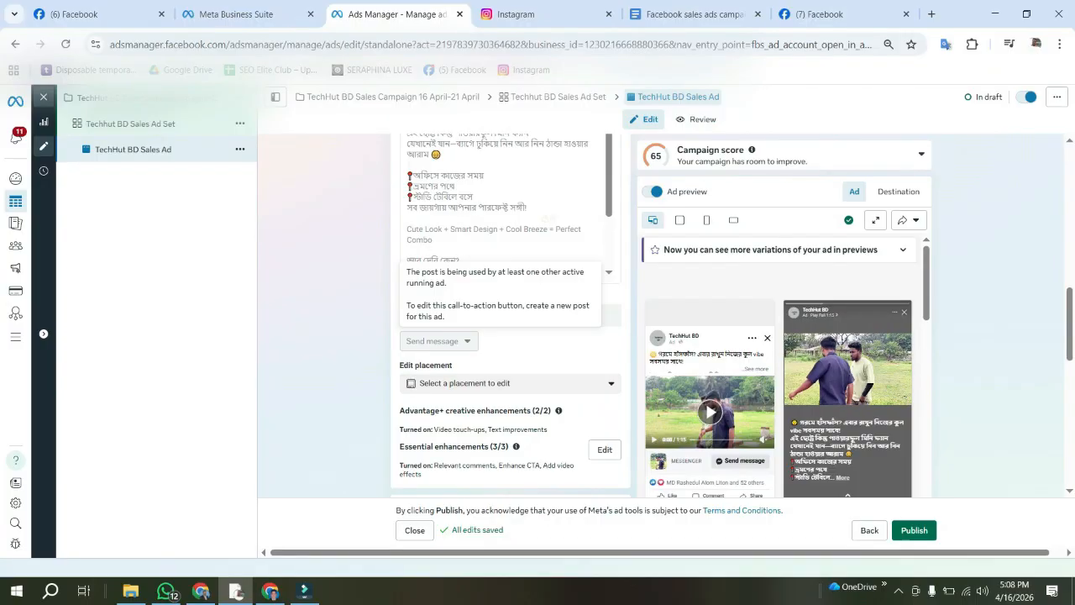
pyautogui.scroll(-2, 510, 336)
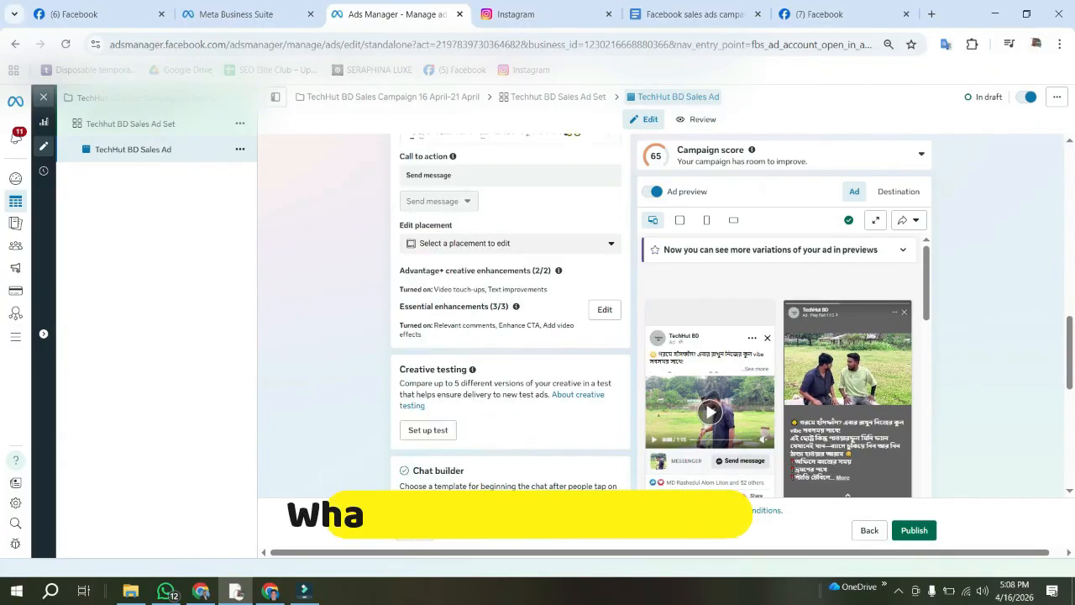
pyautogui.scroll(-2, 510, 336)
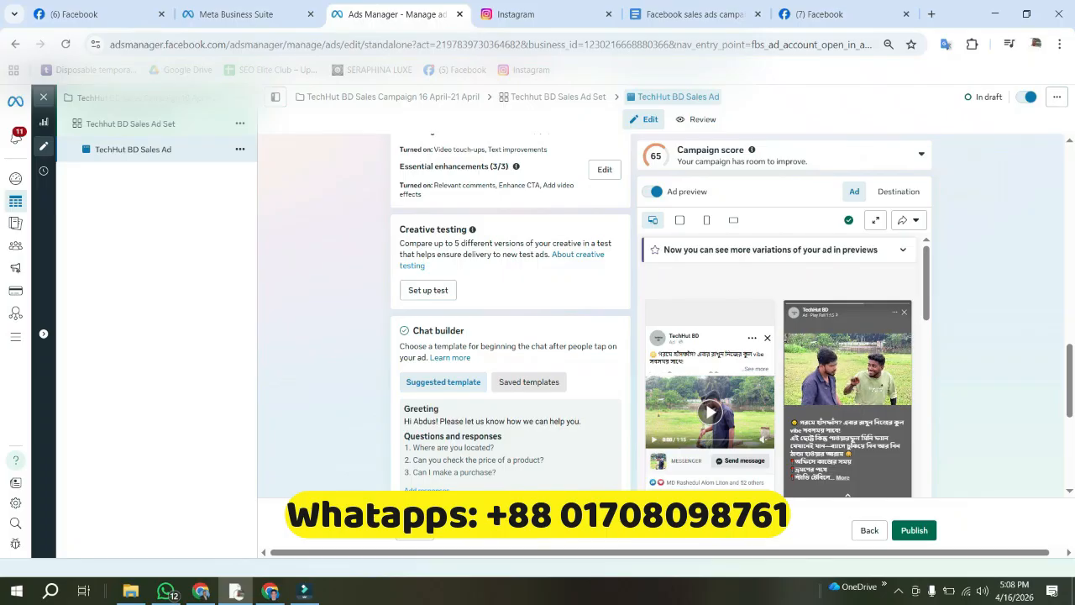
pyautogui.click(529, 382)
pyautogui.scroll(-1, 529, 382)
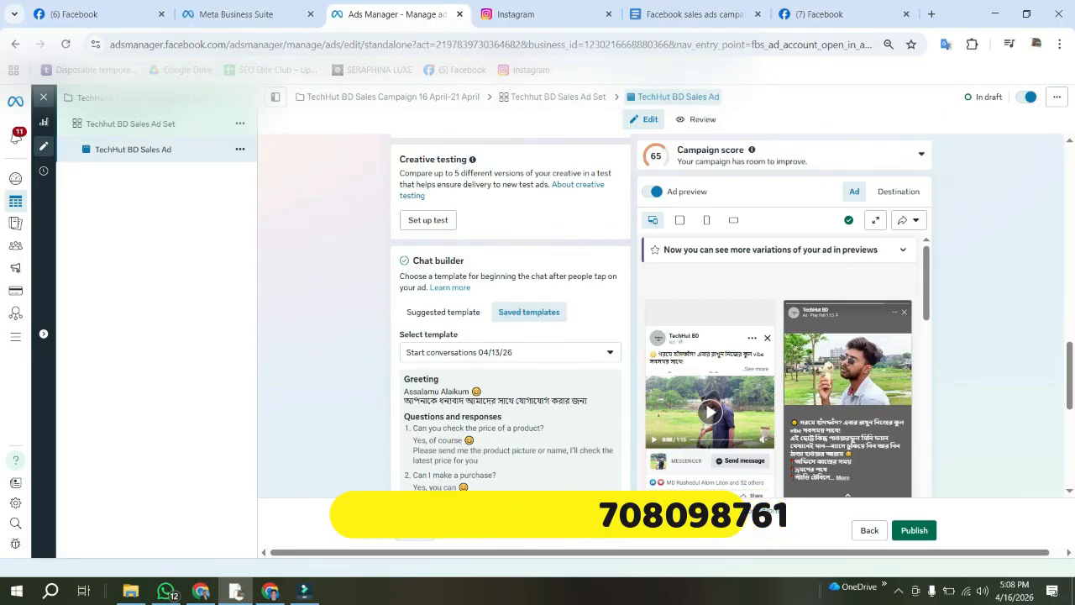
pyautogui.scroll(-1, 510, 337)
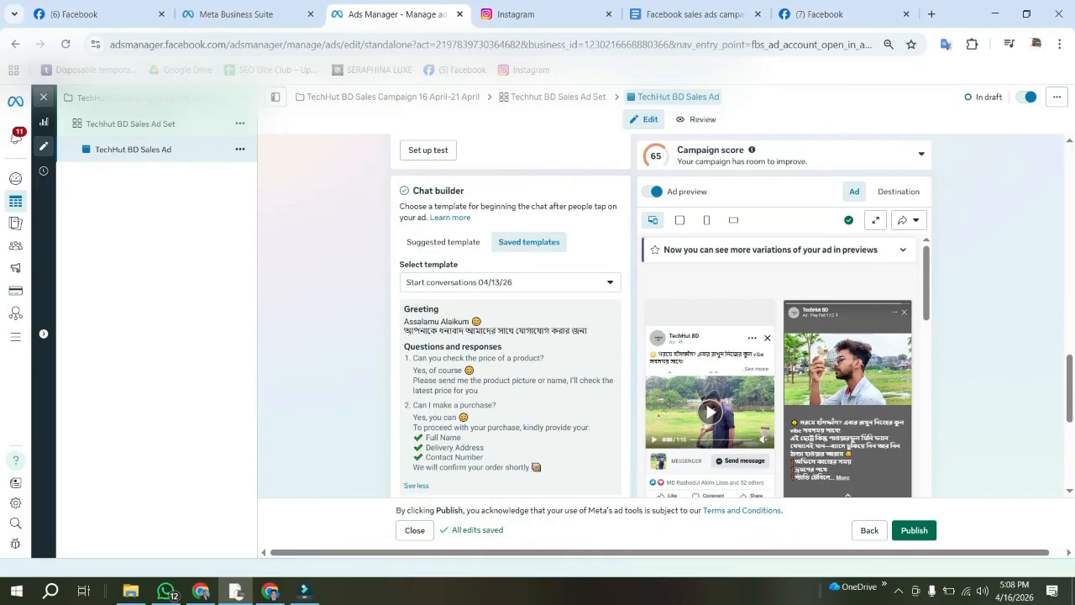
# - Check the ad's tracking and creative settings, and examine the ad's details in the review summary
pyautogui.scroll(-3, 510, 336)
pyautogui.scroll(-2, 510, 336)
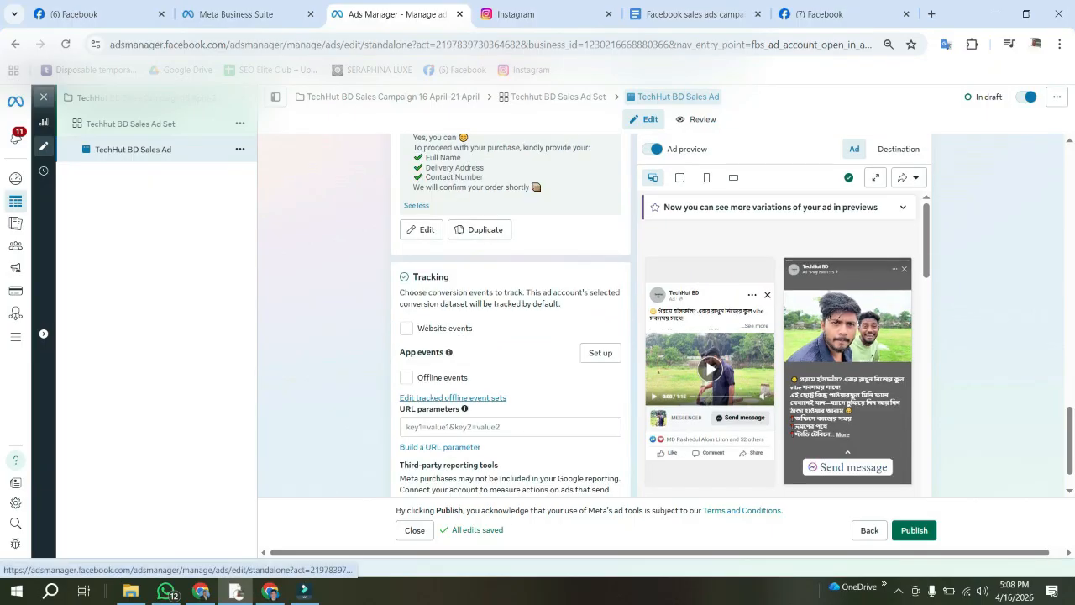
pyautogui.scroll(10, 510, 336)
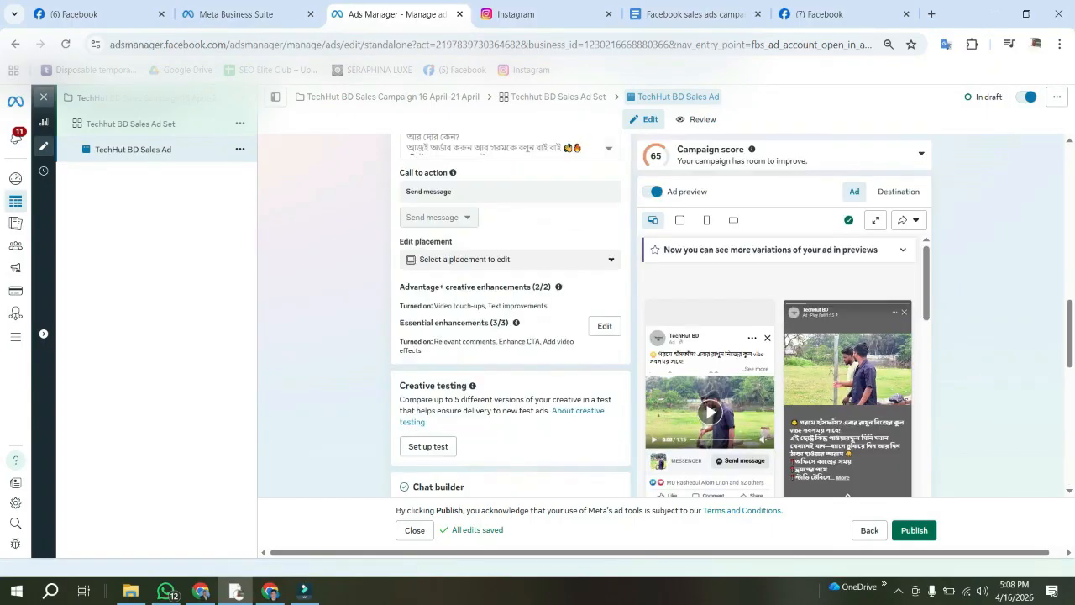
pyautogui.scroll(-3, 510, 336)
pyautogui.scroll(-4, 510, 336)
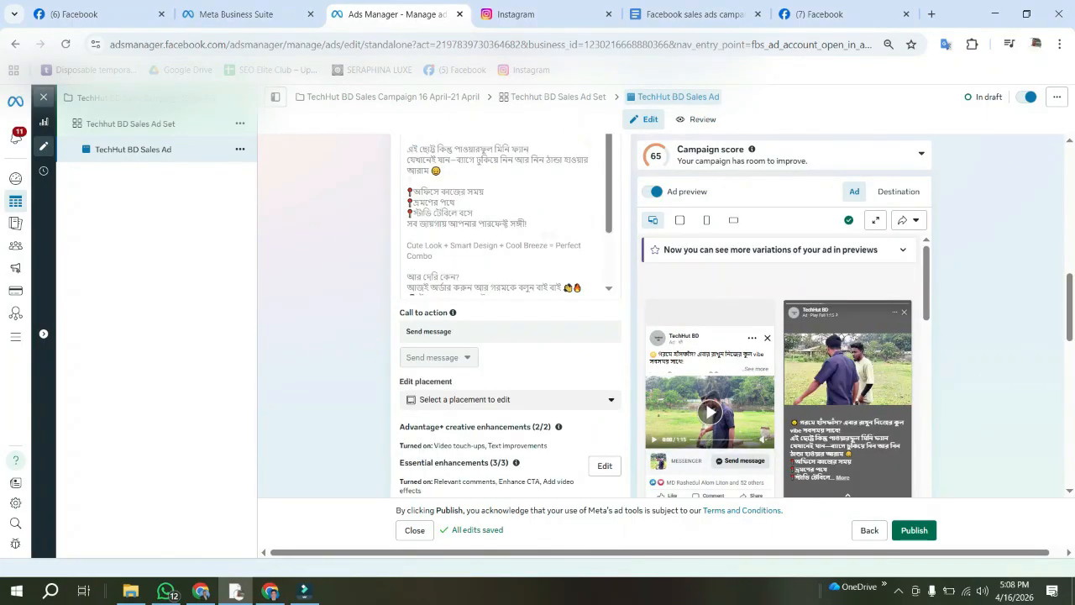
pyautogui.click(696, 119)
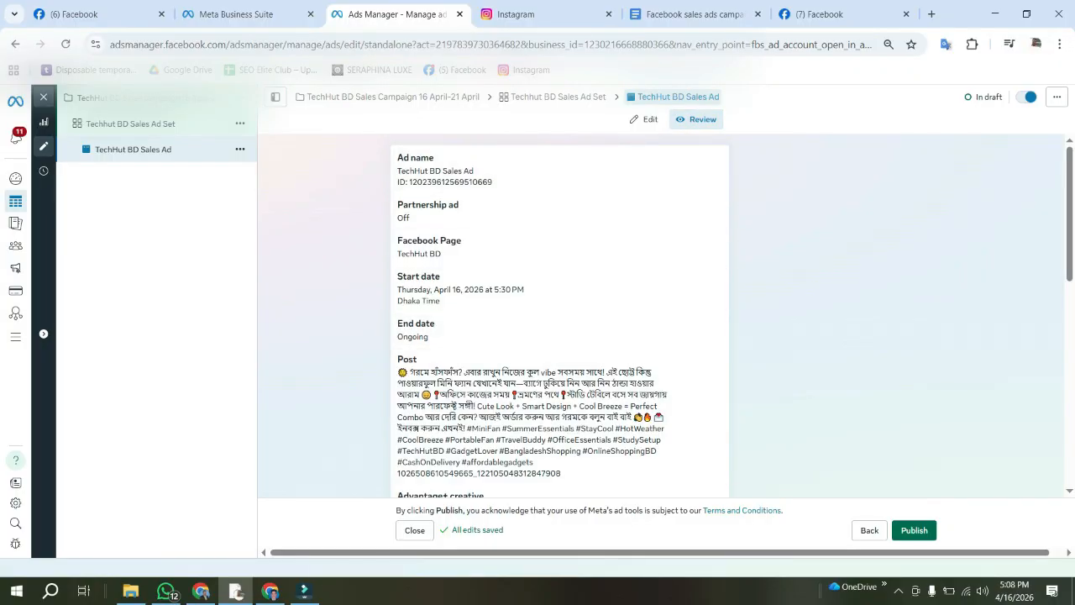
pyautogui.scroll(-5, 559, 336)
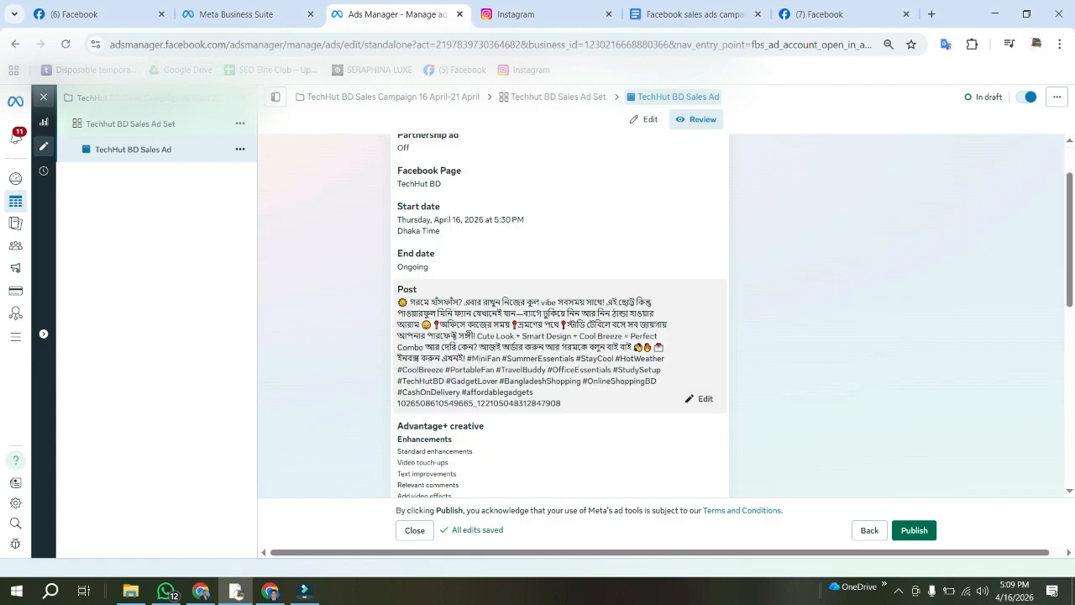
# - Look over the ad's preview and examine the ad set's review summary, from budget and schedule to targeting, placements and delivery type
pyautogui.scroll(-3, 460, 244)
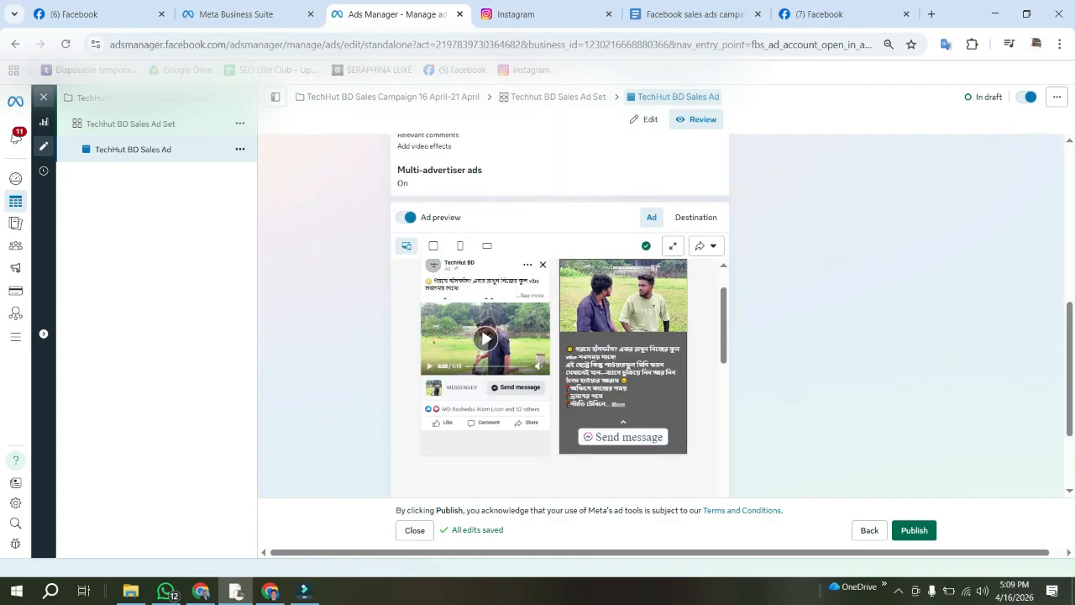
pyautogui.scroll(1, 623, 362)
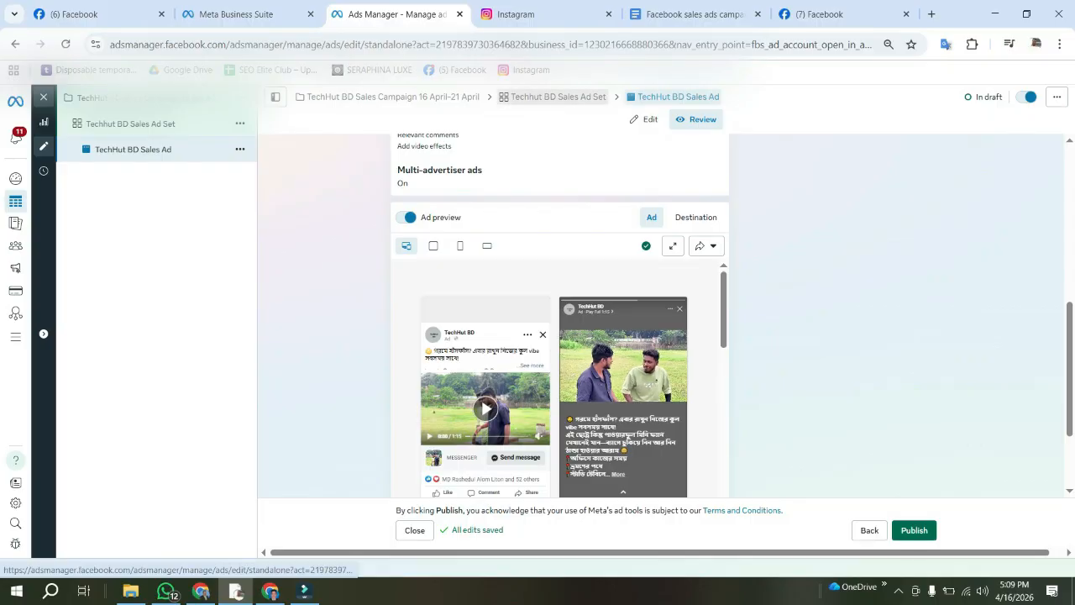
pyautogui.click(558, 97)
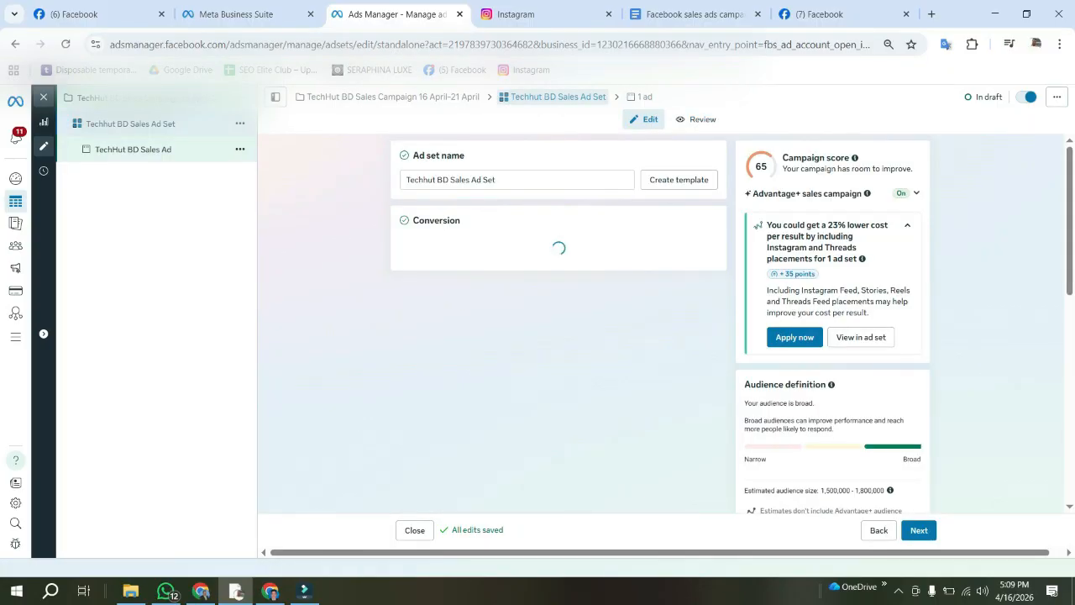
pyautogui.click(697, 119)
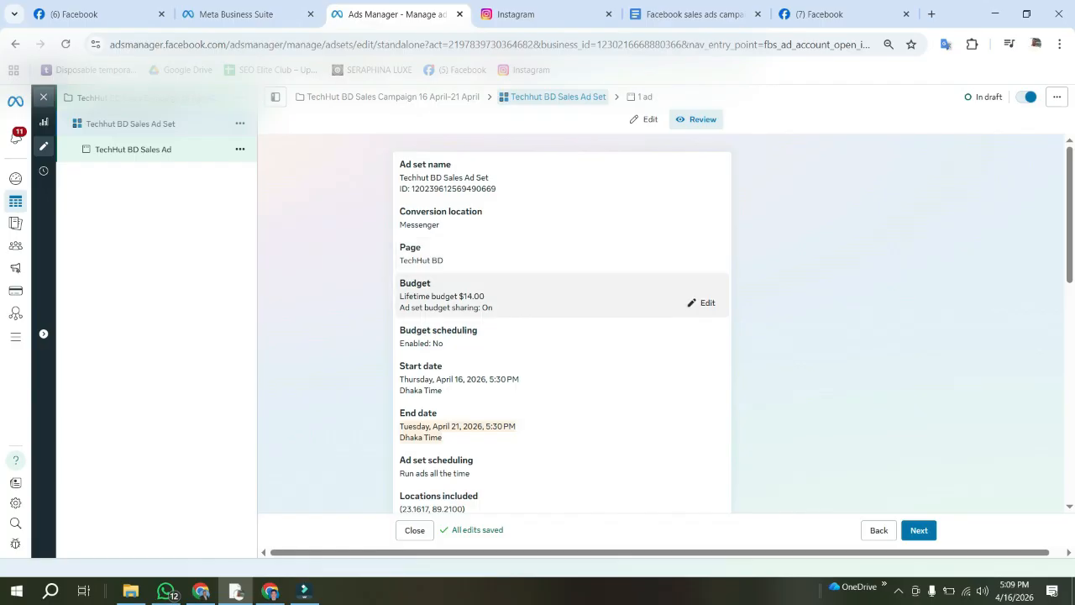
pyautogui.scroll(-1, 563, 403)
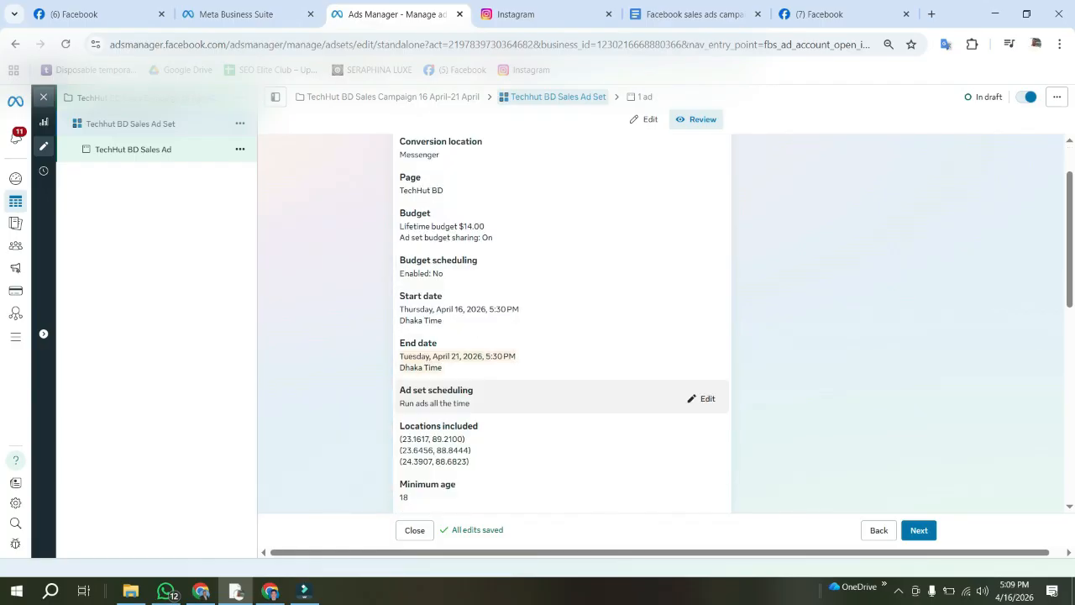
pyautogui.scroll(-5, 563, 395)
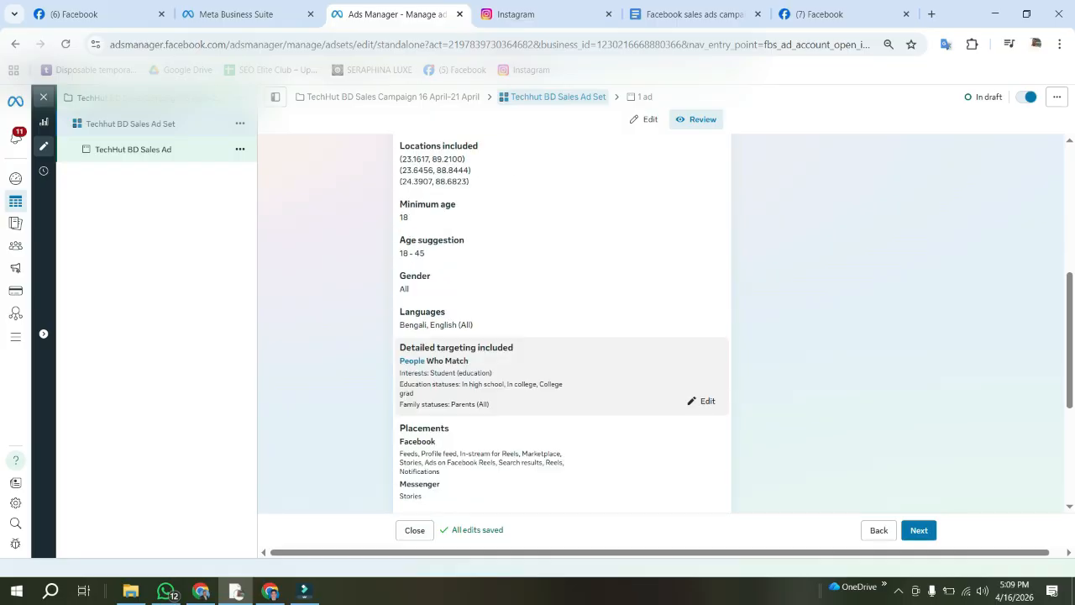
pyautogui.scroll(-1, 563, 395)
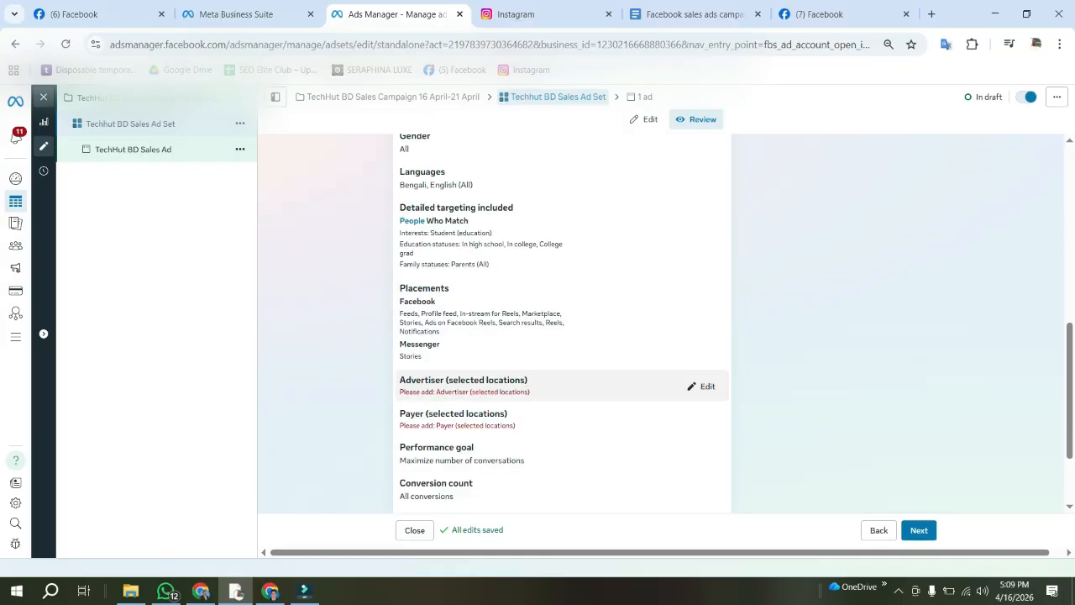
pyautogui.scroll(-1, 563, 420)
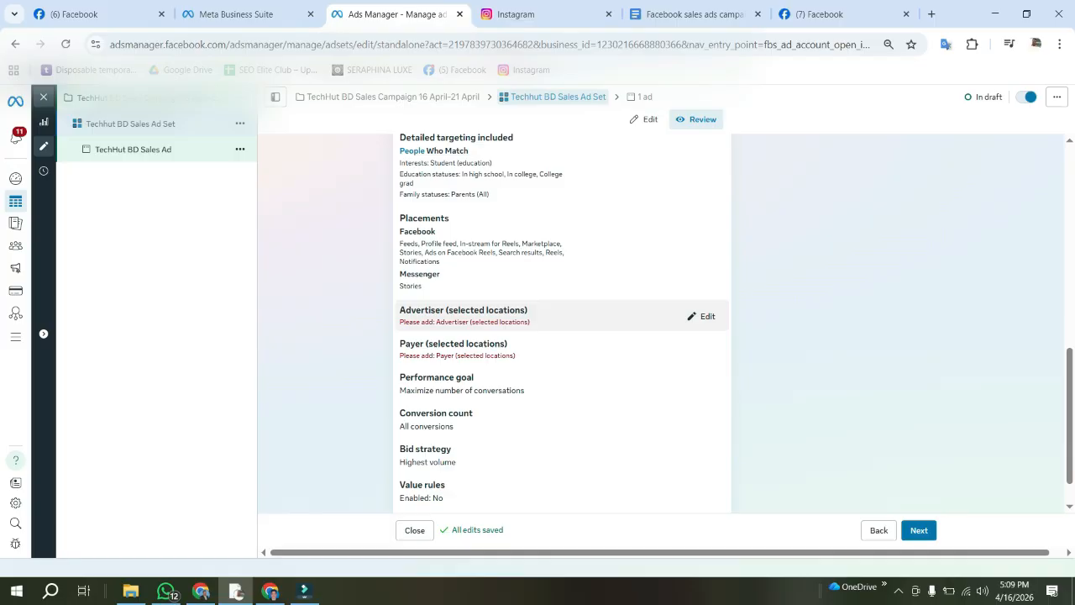
pyautogui.scroll(-1, 563, 450)
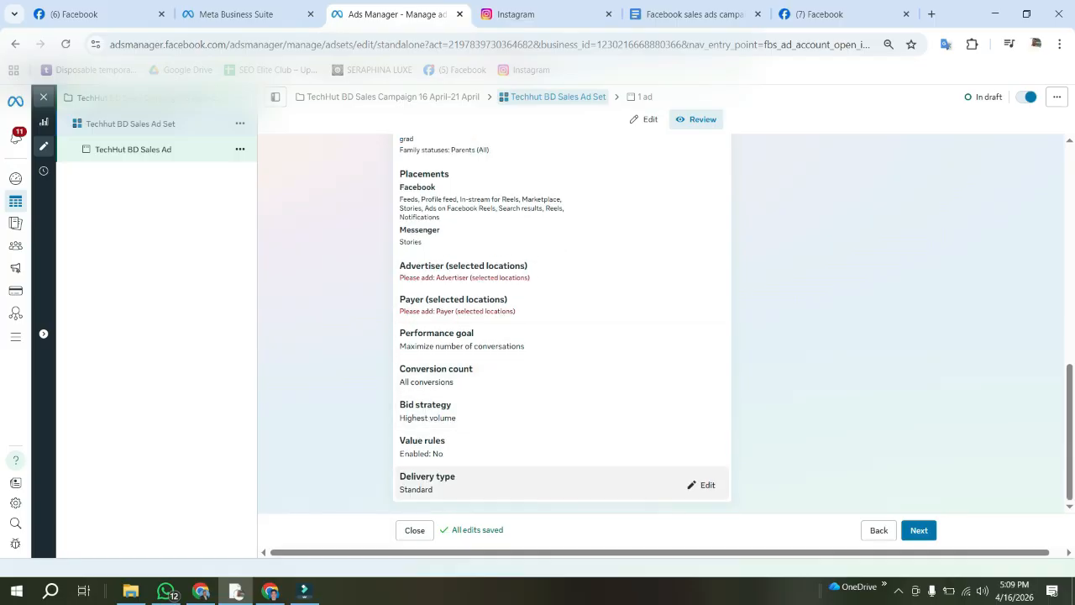
pyautogui.scroll(3, 563, 437)
pyautogui.scroll(2, 563, 308)
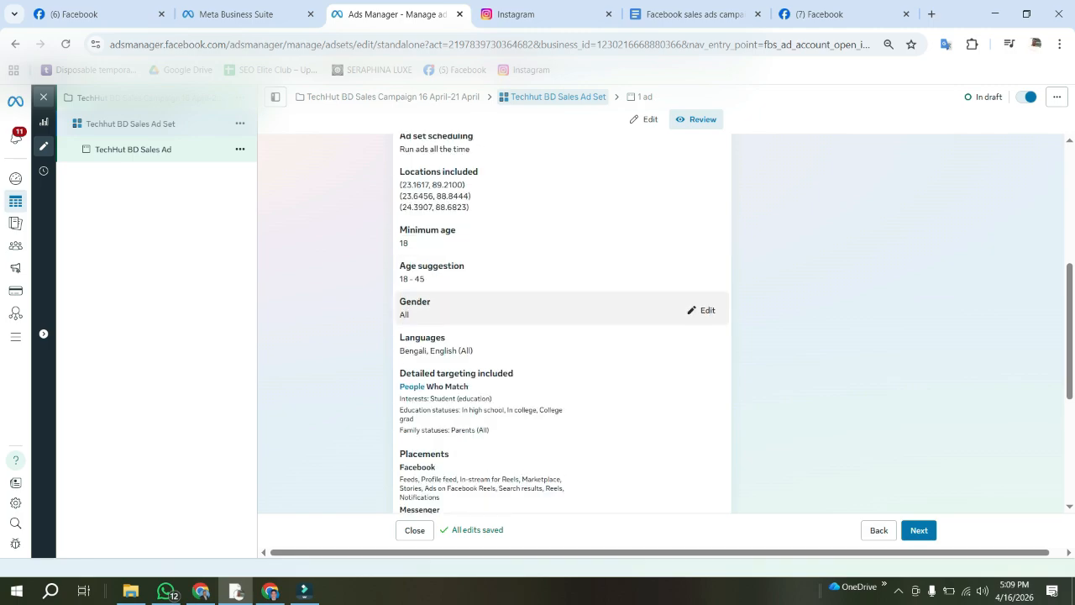
pyautogui.scroll(1, 563, 285)
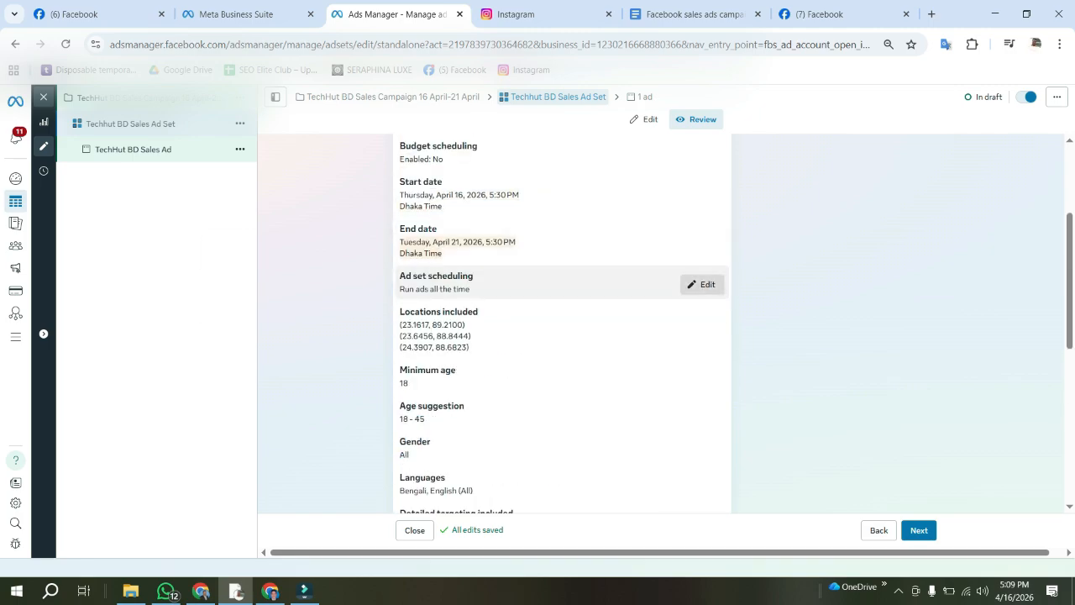
# - Open the ad set scheduling setting for editing, check the schedule and audience, and keep Lifetime budget as the budget strategy
pyautogui.click(702, 284)
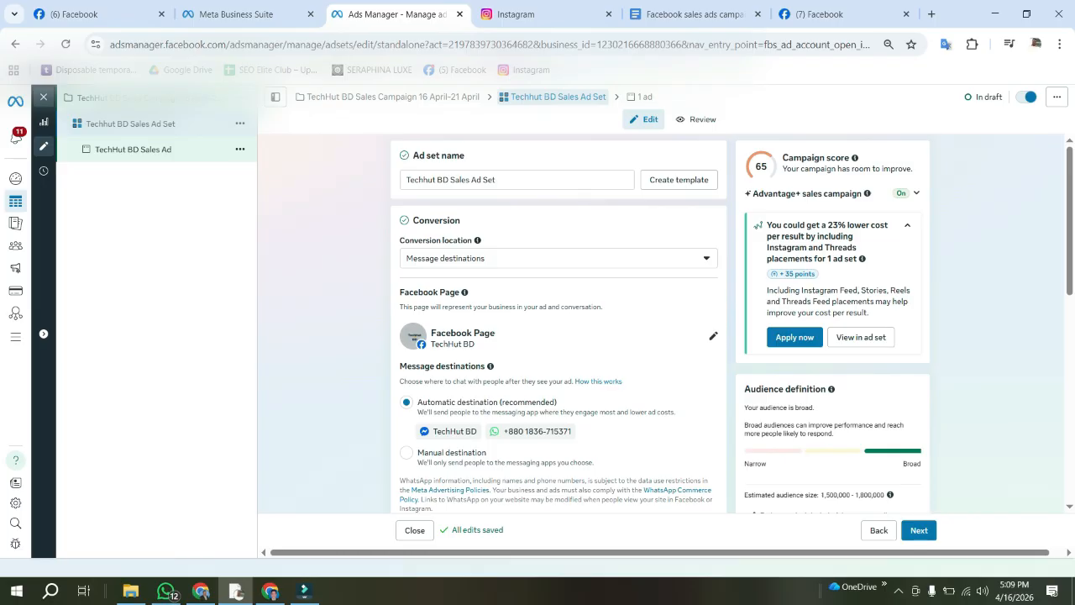
pyautogui.scroll(-10, 559, 328)
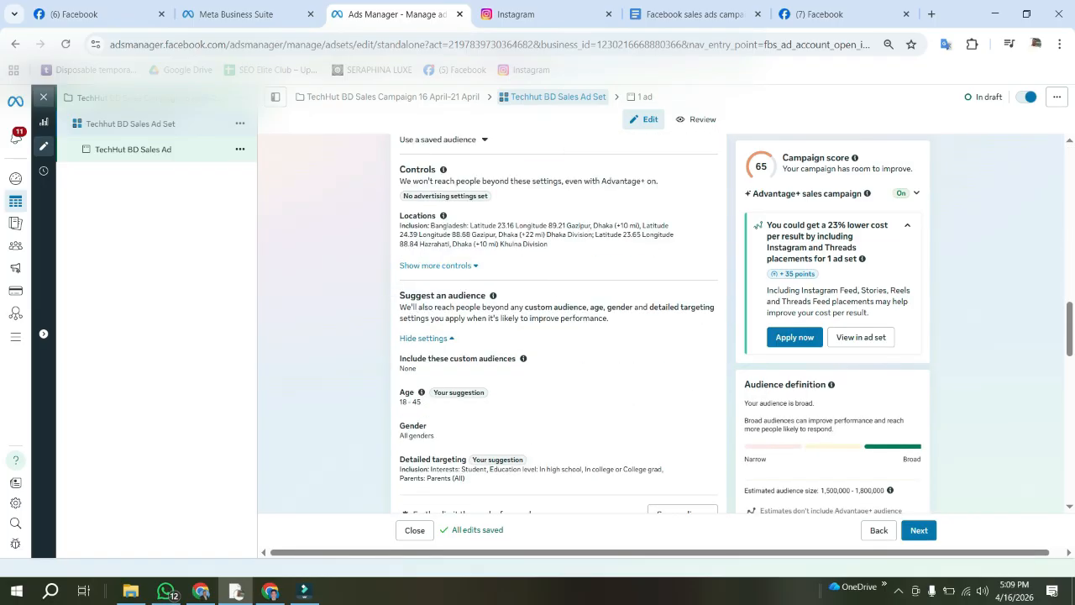
pyautogui.scroll(-6, 558, 327)
pyautogui.scroll(3, 559, 328)
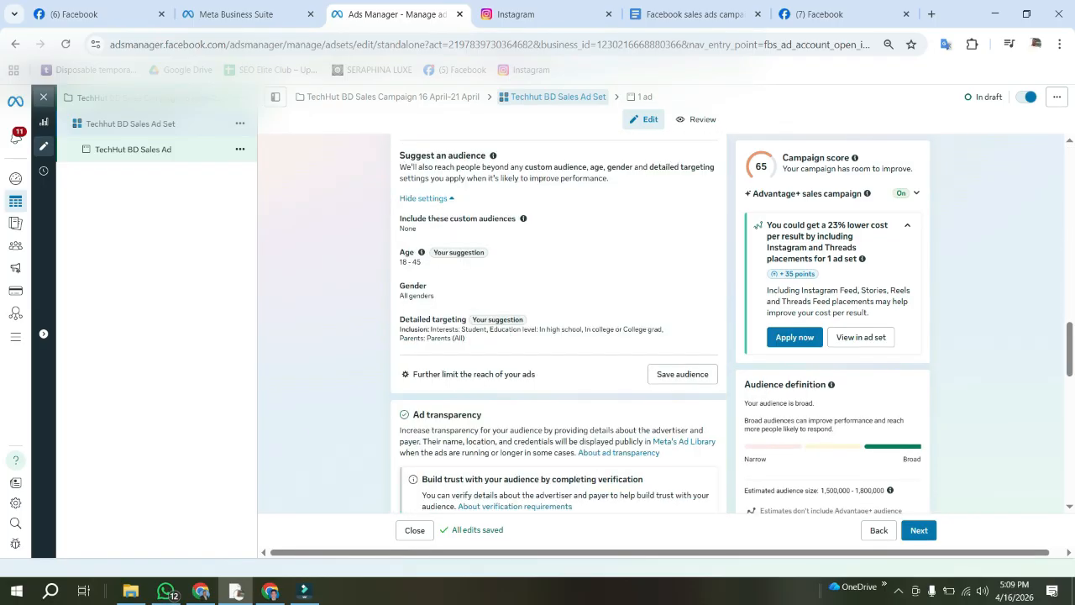
pyautogui.scroll(5, 558, 328)
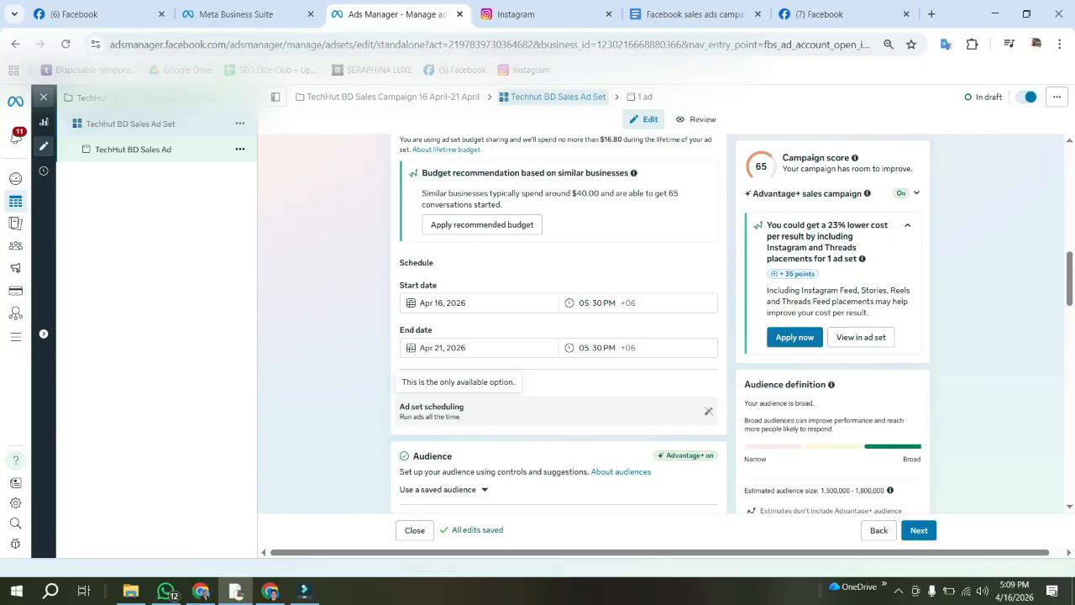
pyautogui.scroll(3, 558, 324)
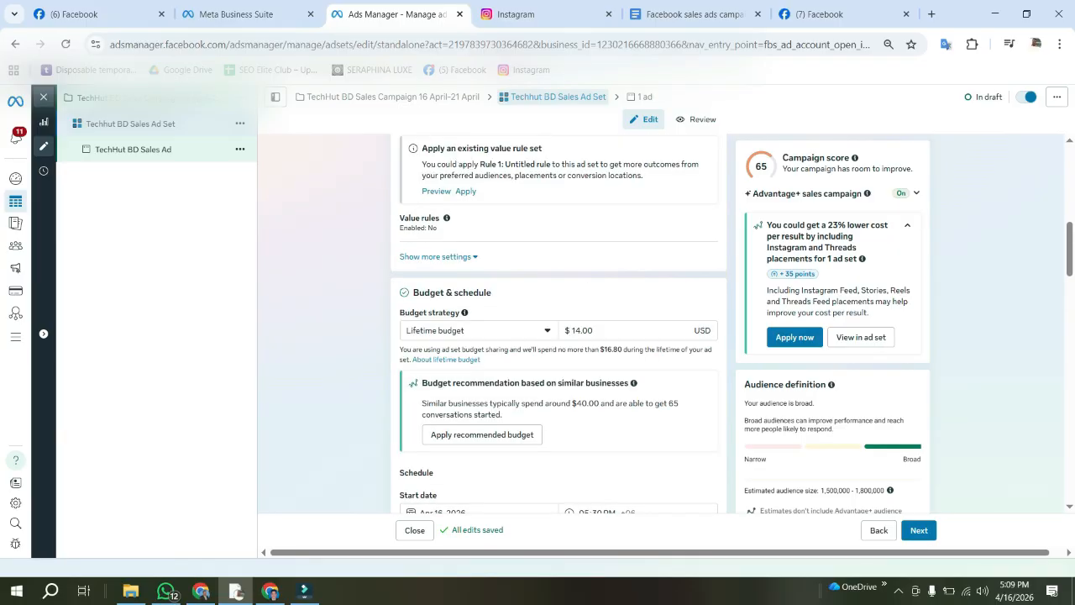
pyautogui.click(479, 330)
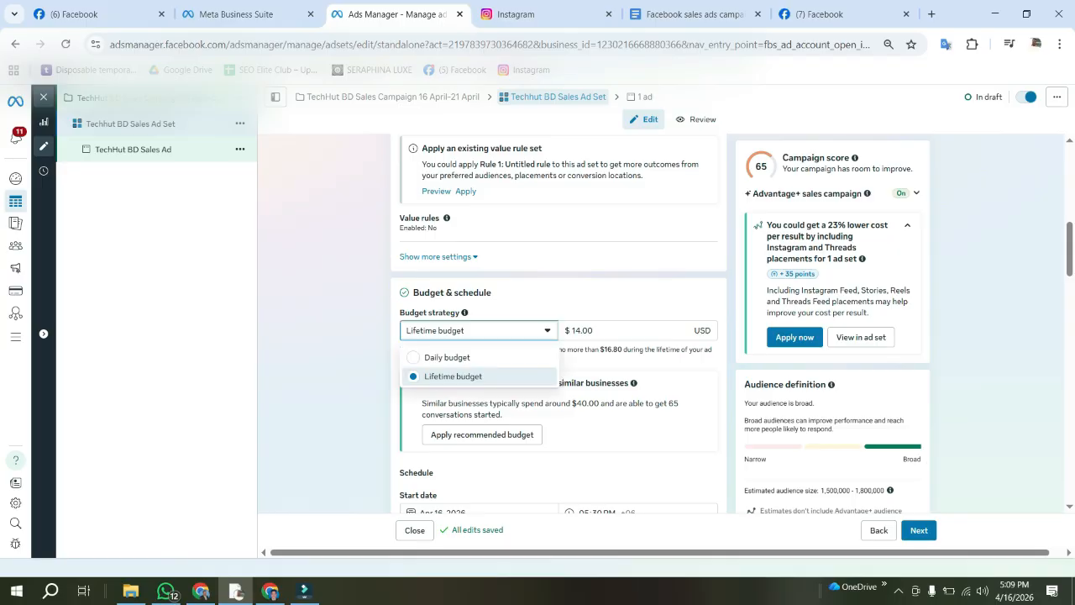
pyautogui.click(480, 376)
# - Recheck the ad set's budget, schedule and audience settings, and return to editing the TechHut BD Sales Ad
pyautogui.scroll(-1, 480, 376)
pyautogui.scroll(-3, 559, 323)
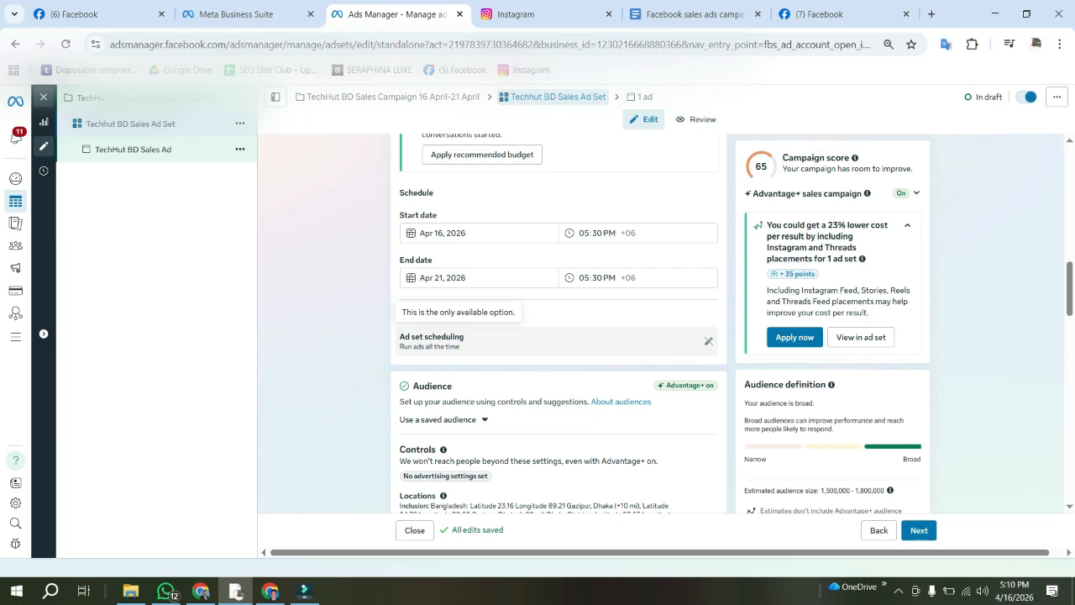
pyautogui.scroll(-5, 559, 336)
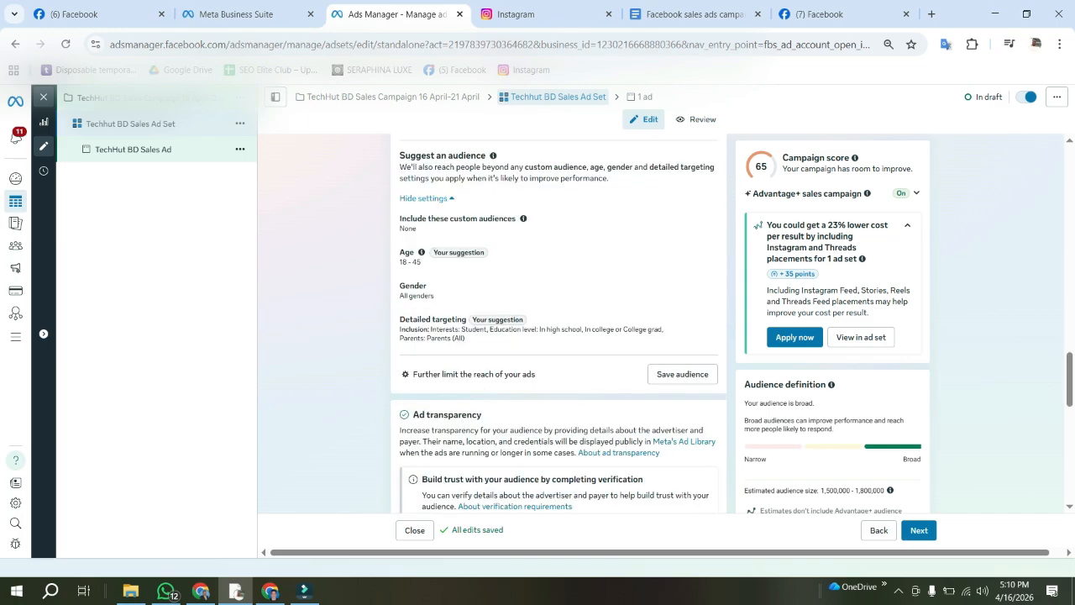
pyautogui.scroll(6, 559, 336)
pyautogui.scroll(1, 559, 336)
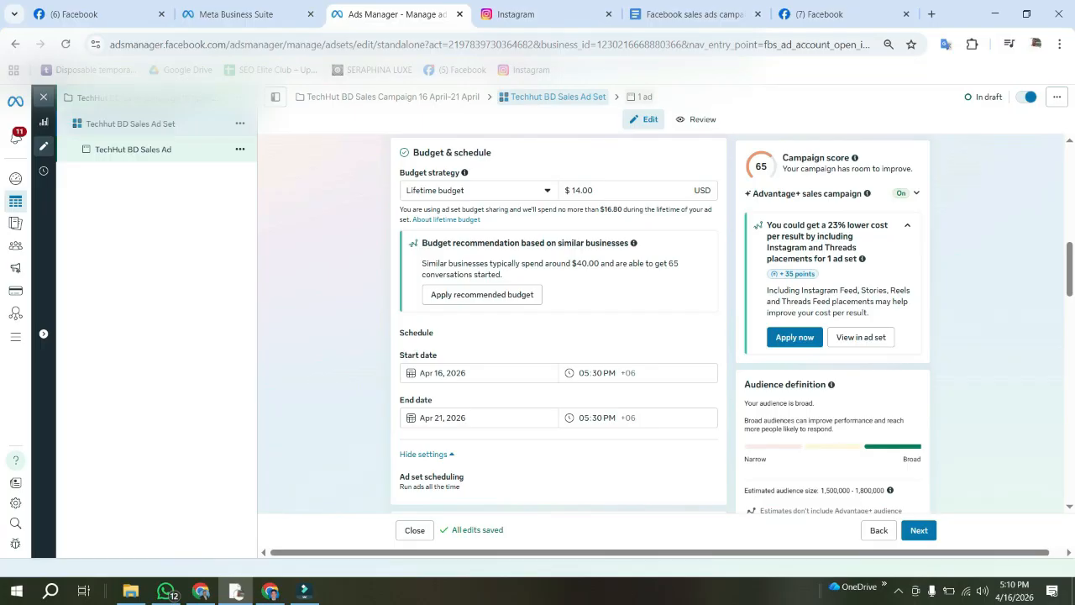
pyautogui.click(641, 97)
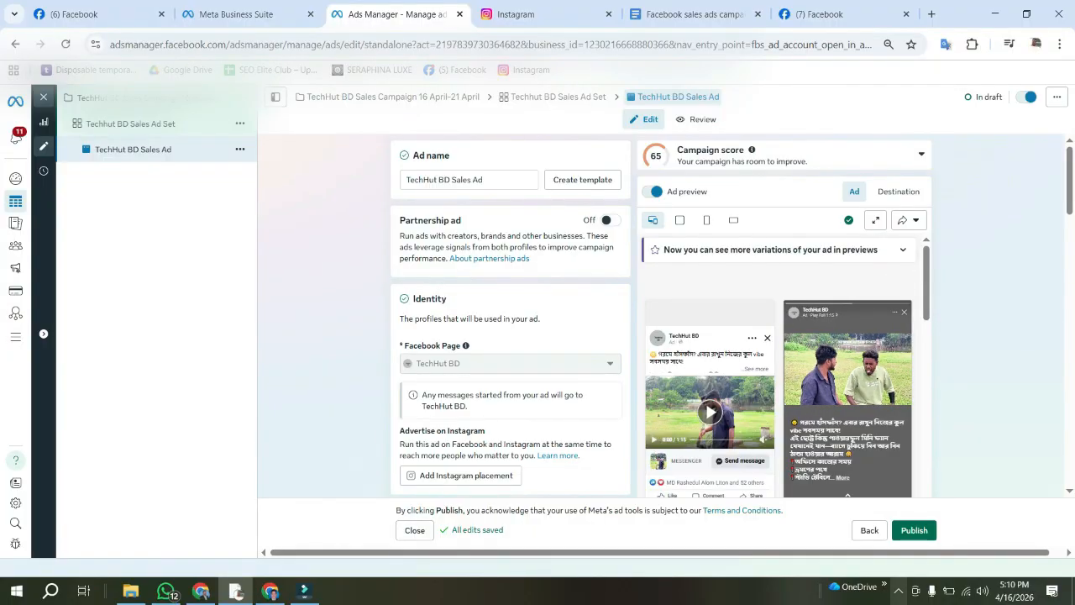
pyautogui.click(898, 591)
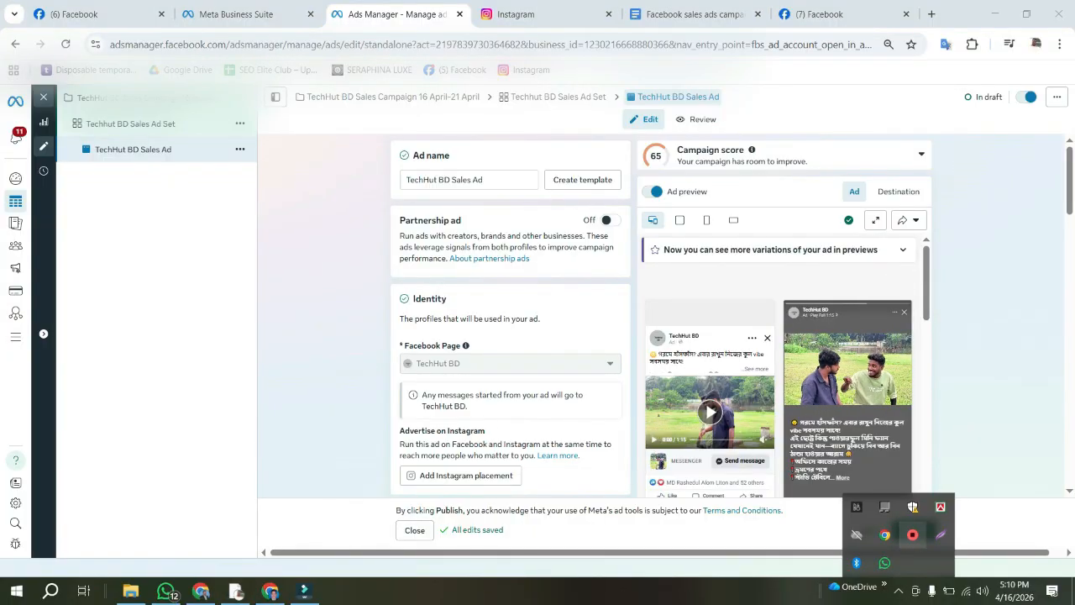